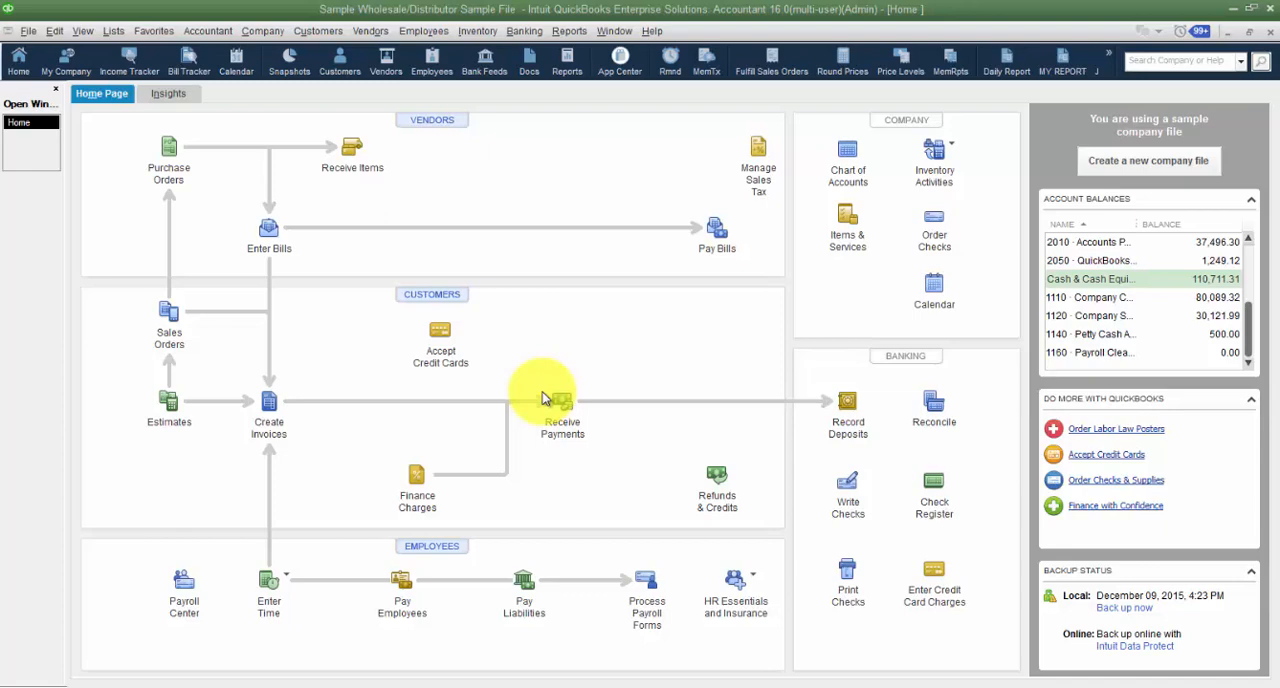
- Open the Item List and start a new item of type Inventory Assembly
left_click(122, 30)
left_click(122, 70)
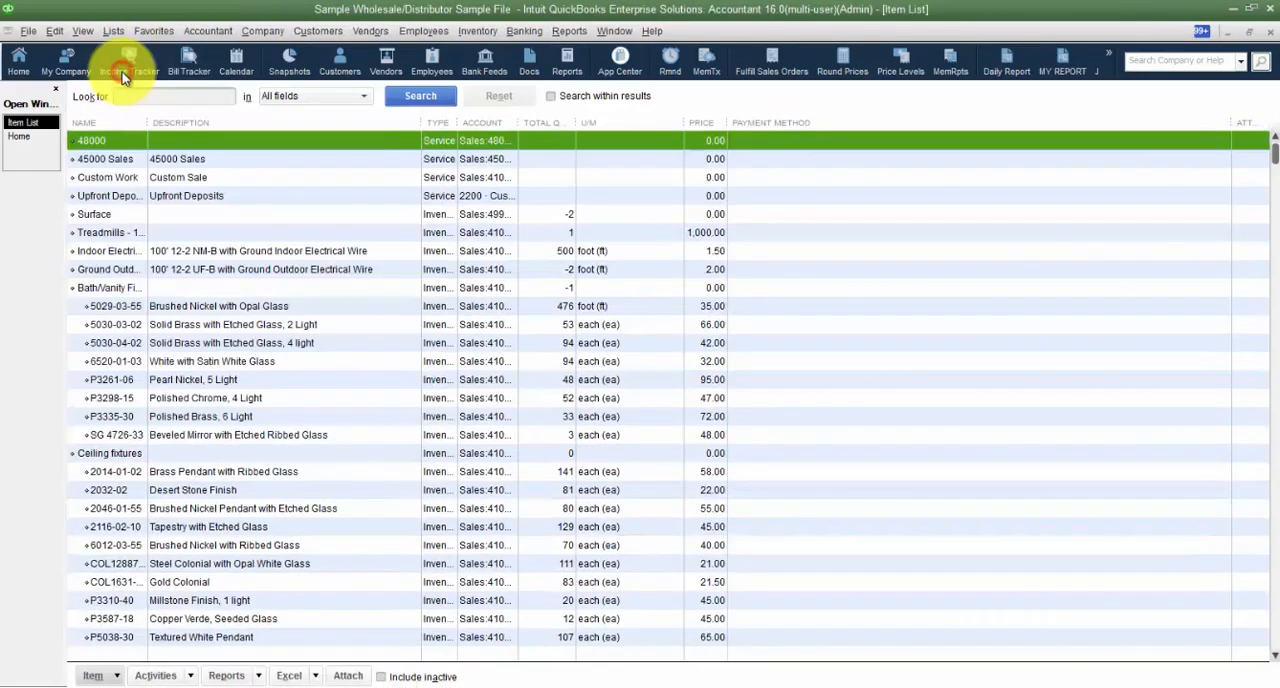
left_click(485, 38)
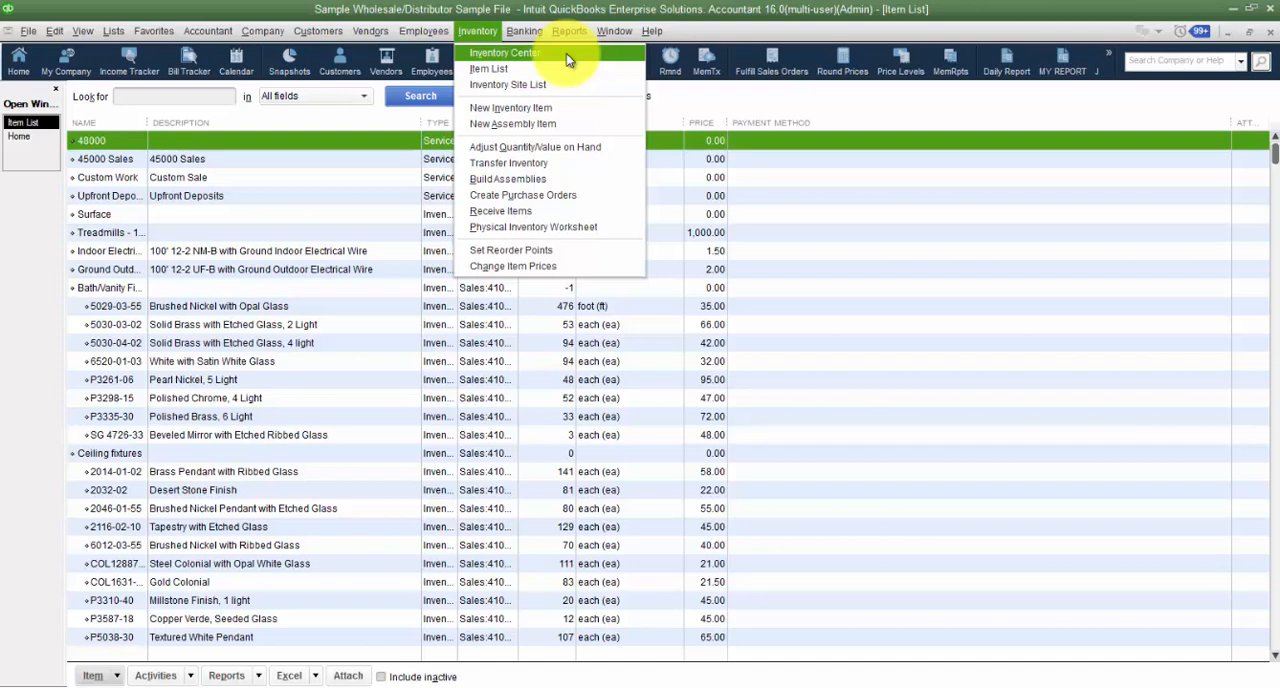
left_click(116, 676)
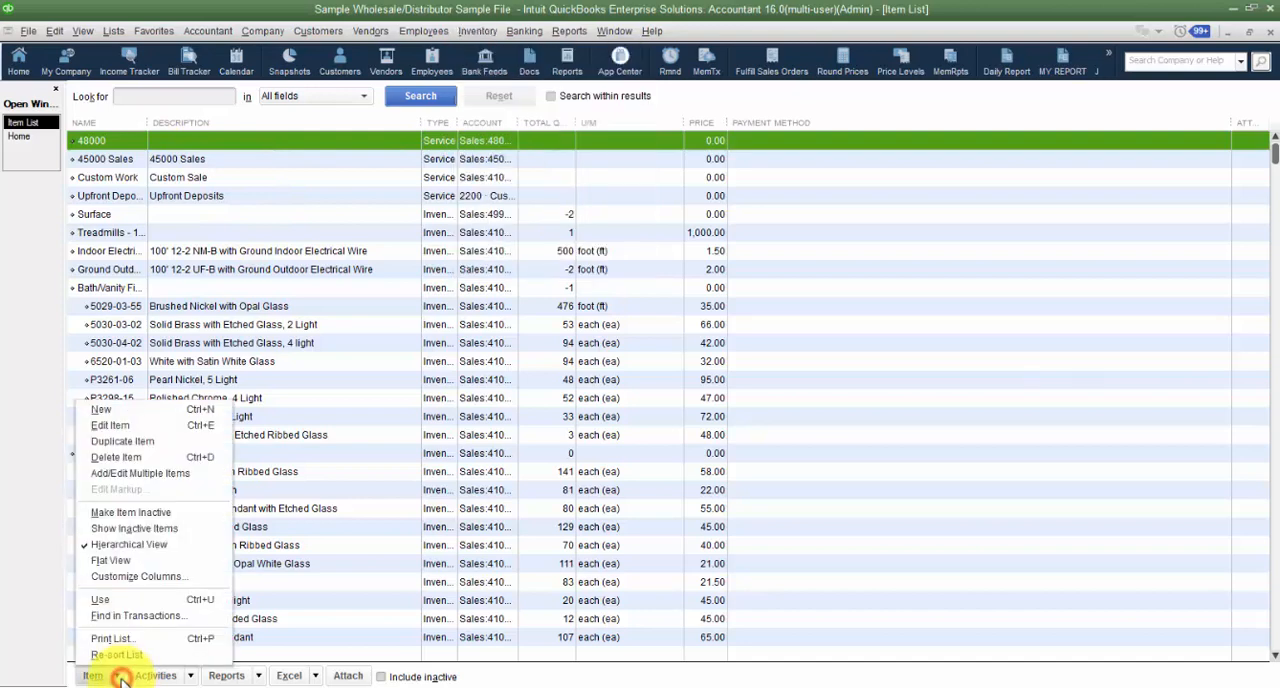
left_click(113, 412)
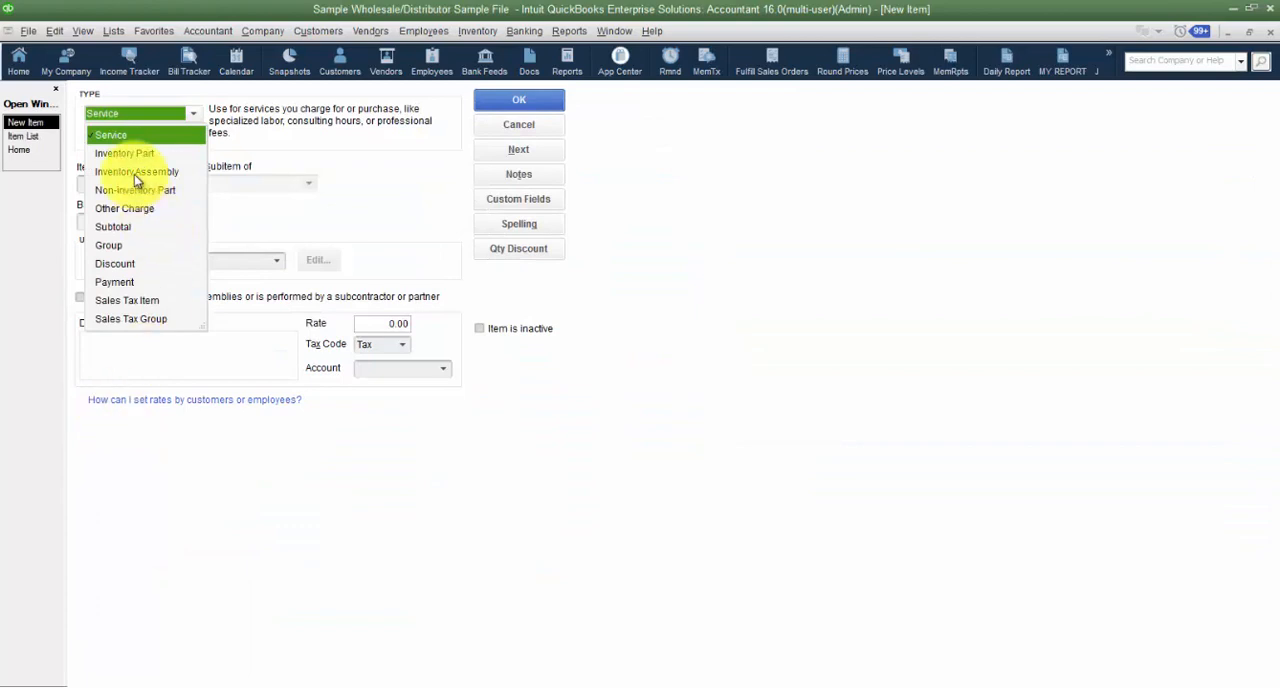
left_click(136, 172)
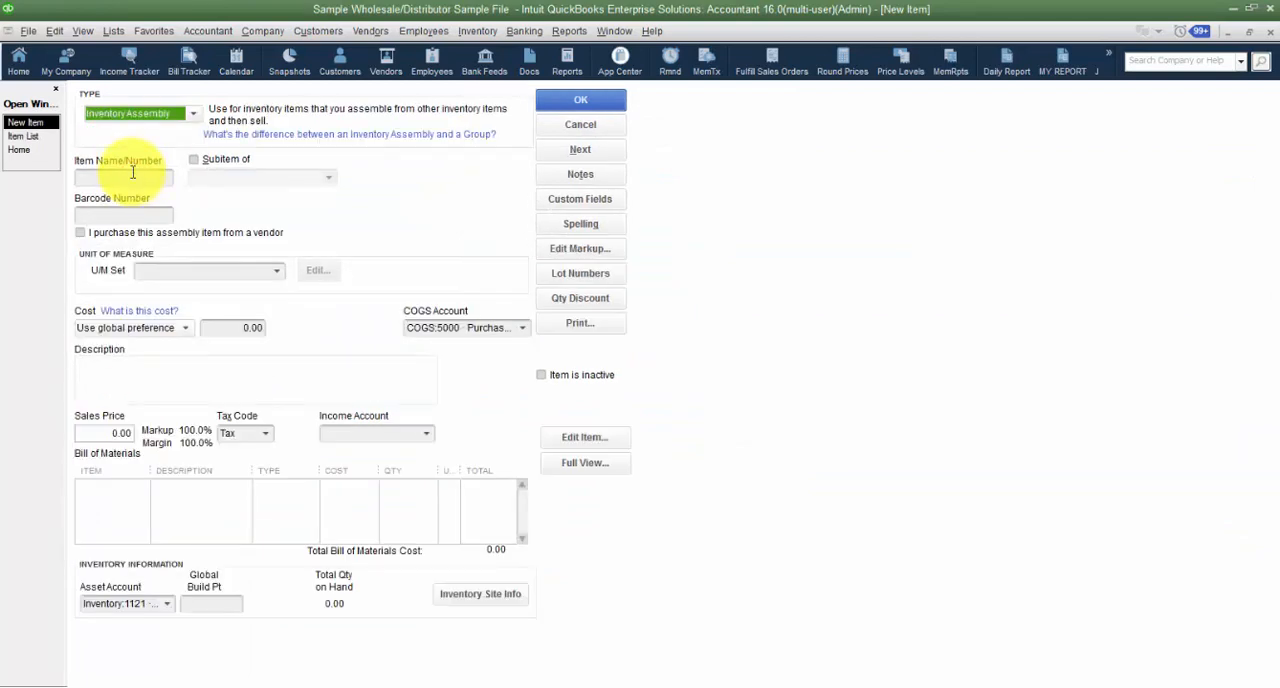
- Name the new assembly item Finished Stuff, without making it a subitem
left_click(130, 175)
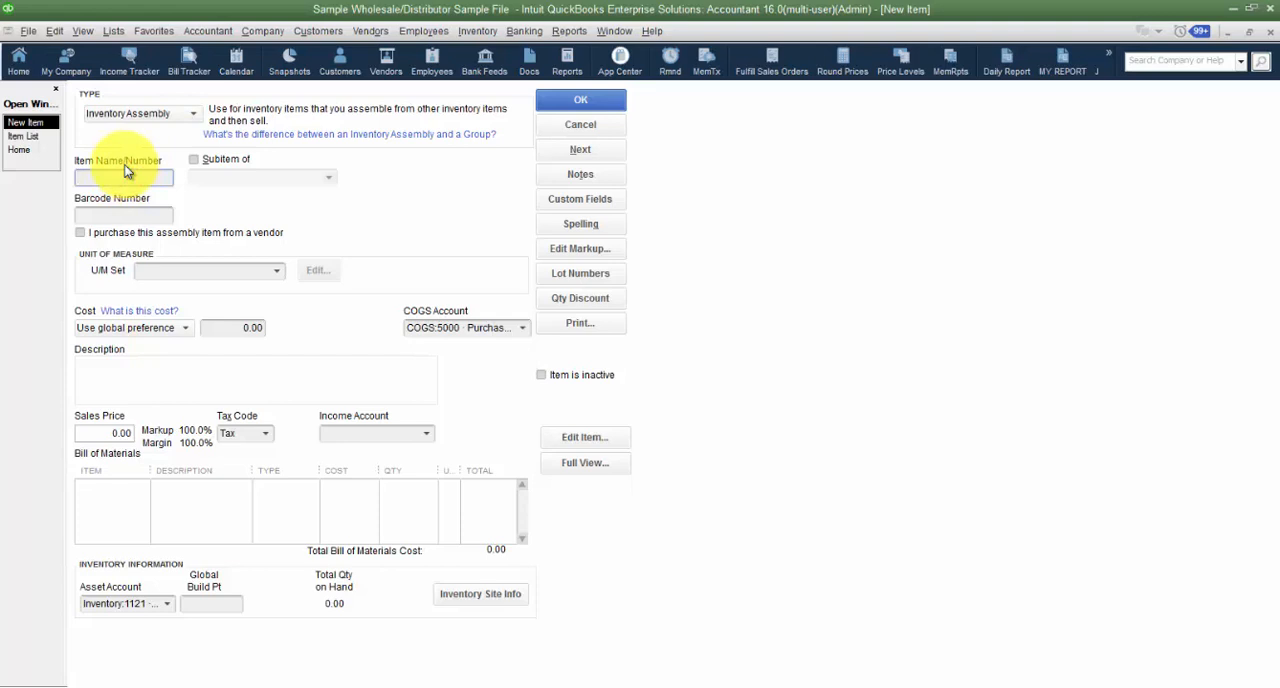
type("Fini")
type("shed Skill")
left_click(193, 162)
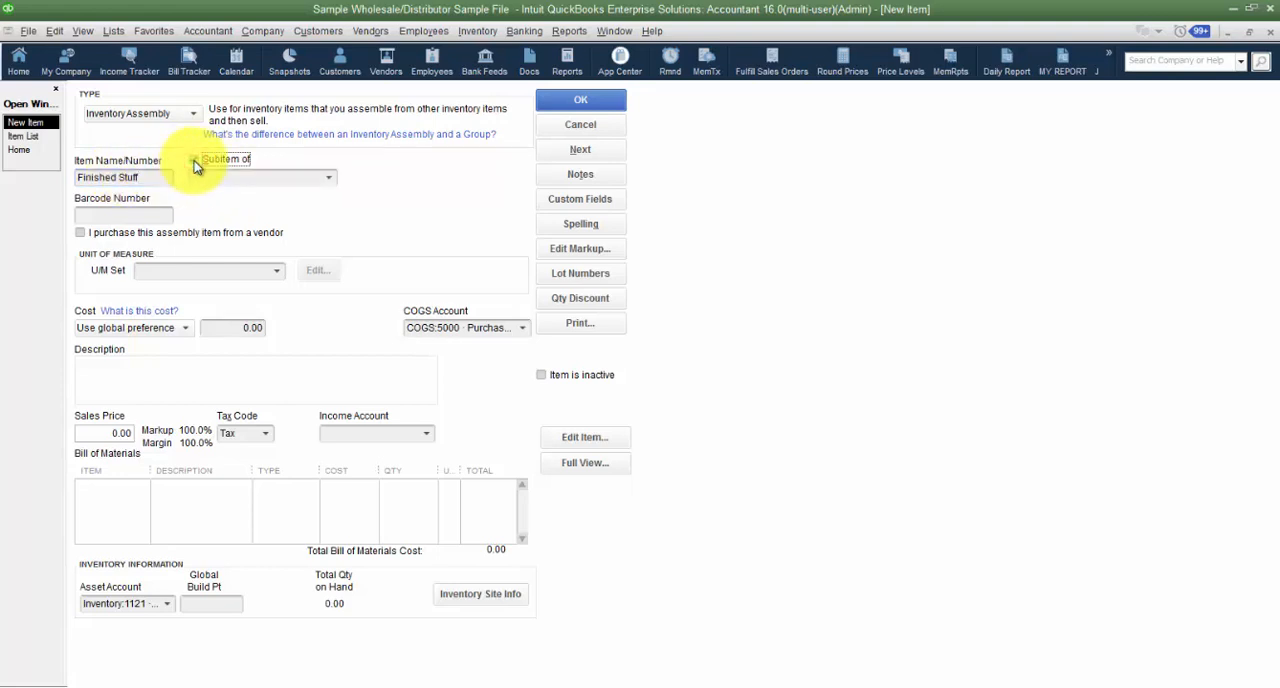
left_click(193, 162)
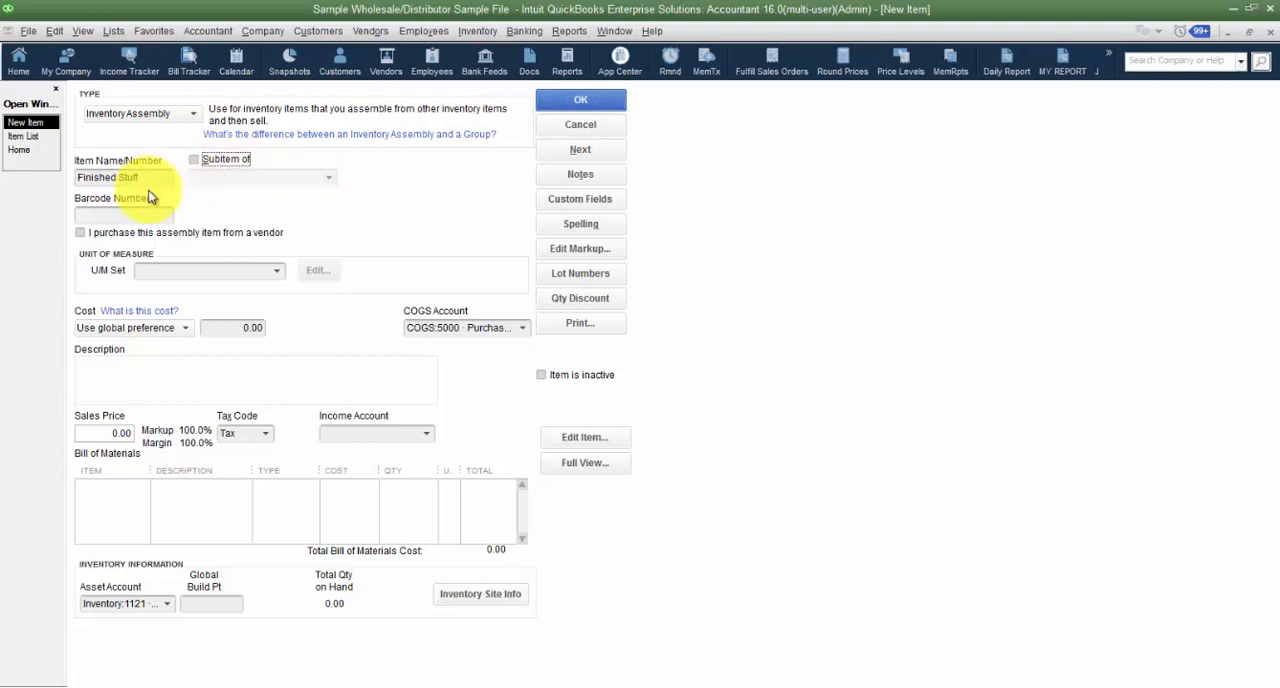
left_click(155, 215)
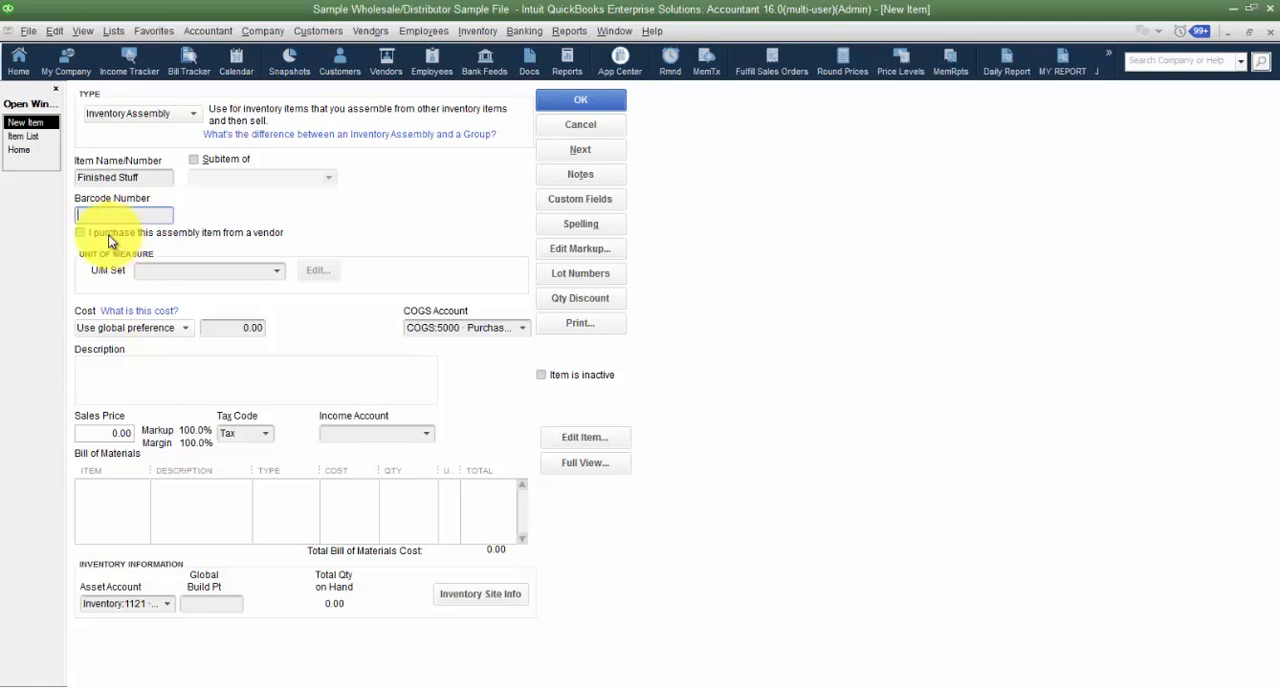
- Mark the assembly as purchased from a vendor and choose 5000 · Purchases (Cost of Goods) as its COGS account
left_click(80, 232)
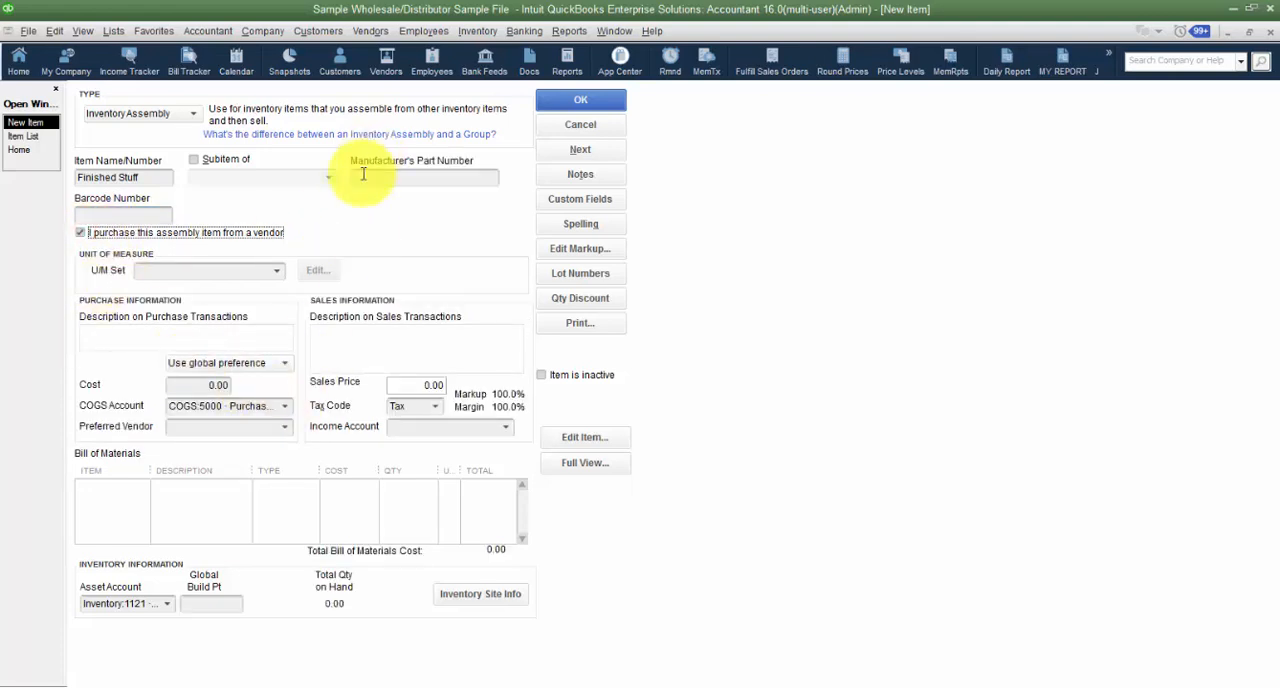
left_click(489, 177)
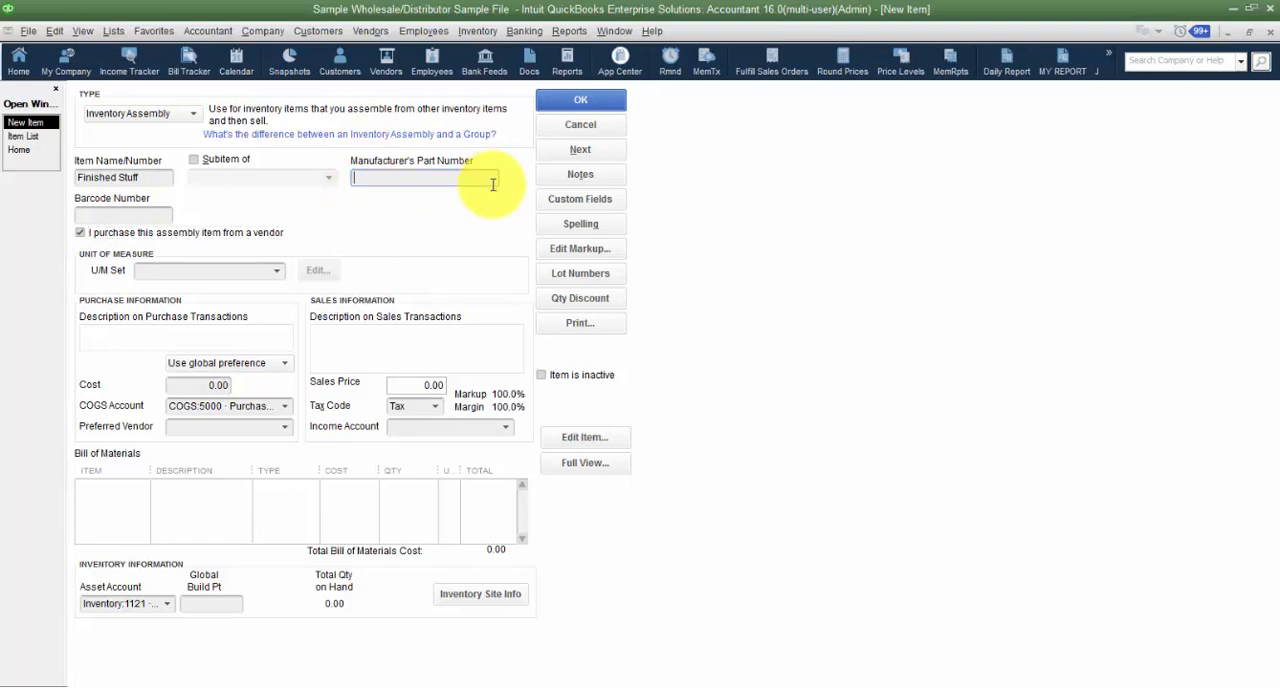
left_click(185, 386)
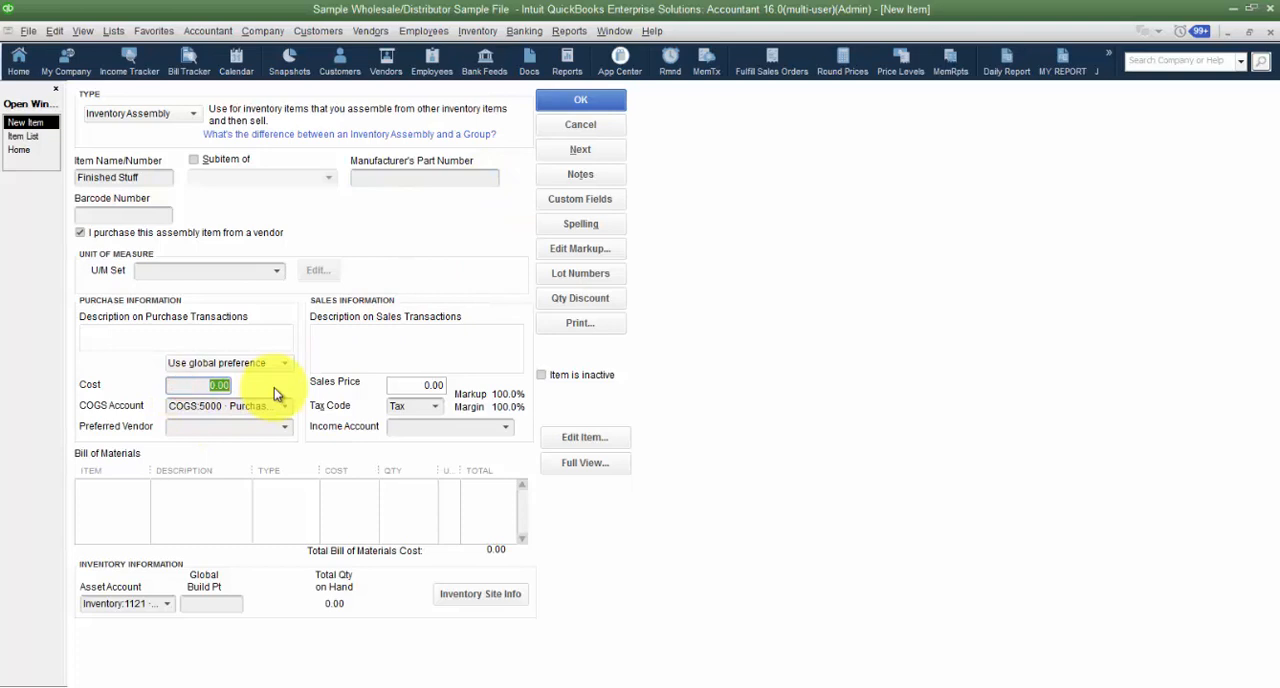
left_click(286, 405)
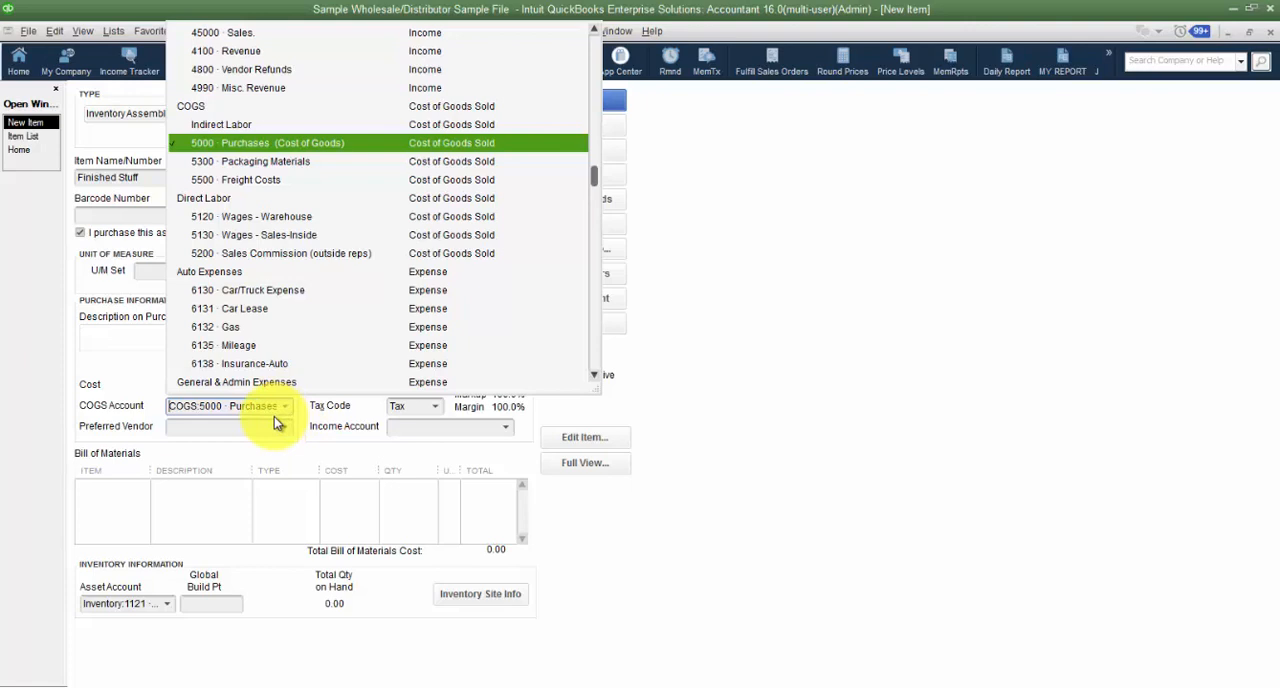
left_click(298, 408)
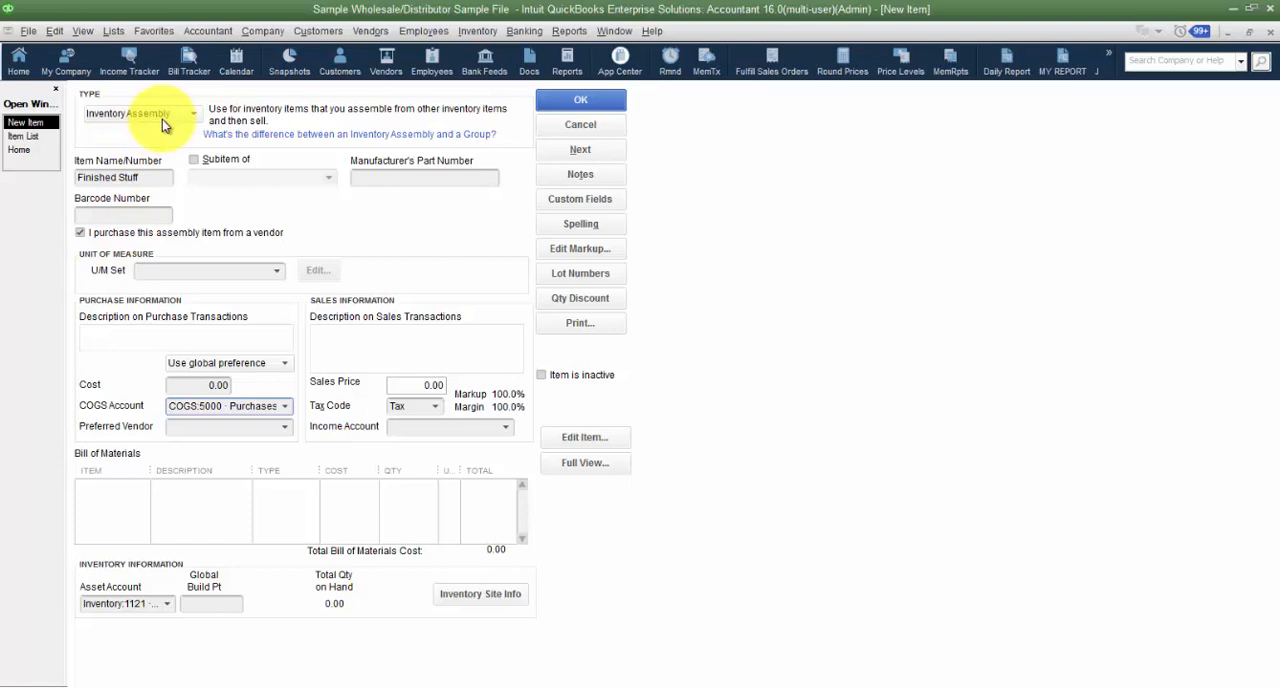
left_click(285, 406)
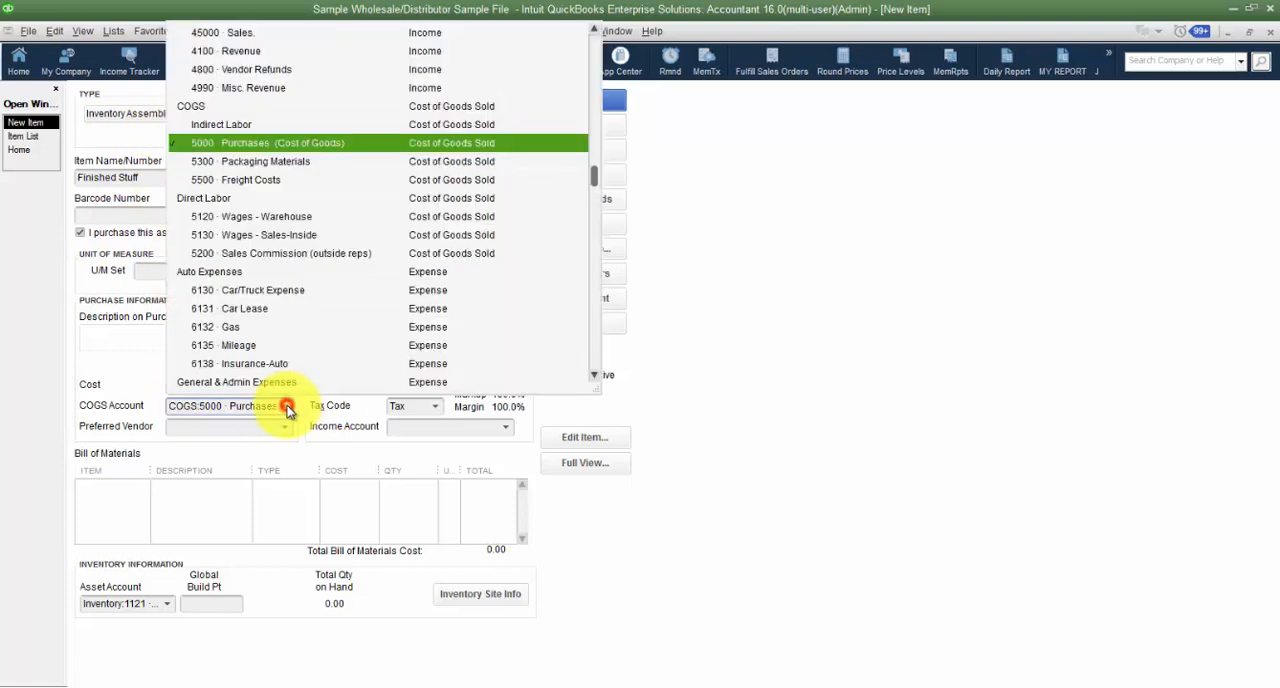
left_click(225, 143)
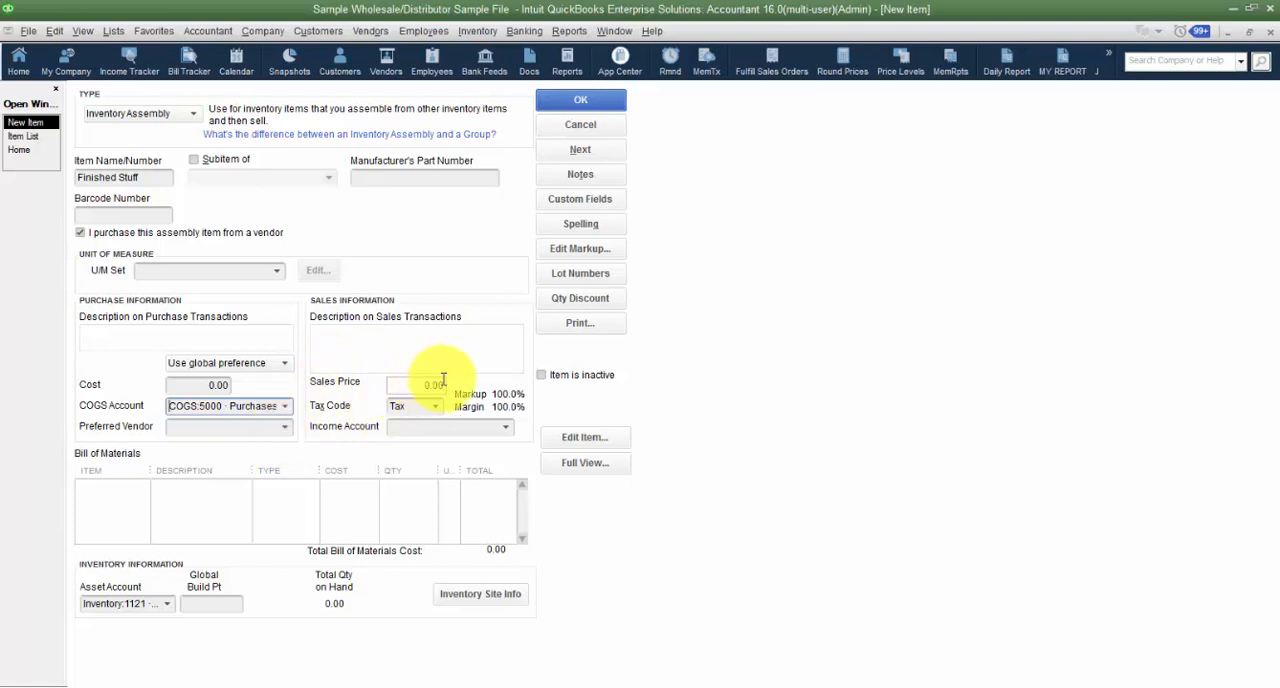
- Keep the tax code as Tax and set the assembly's income account to 45000 · Sales
left_click(435, 408)
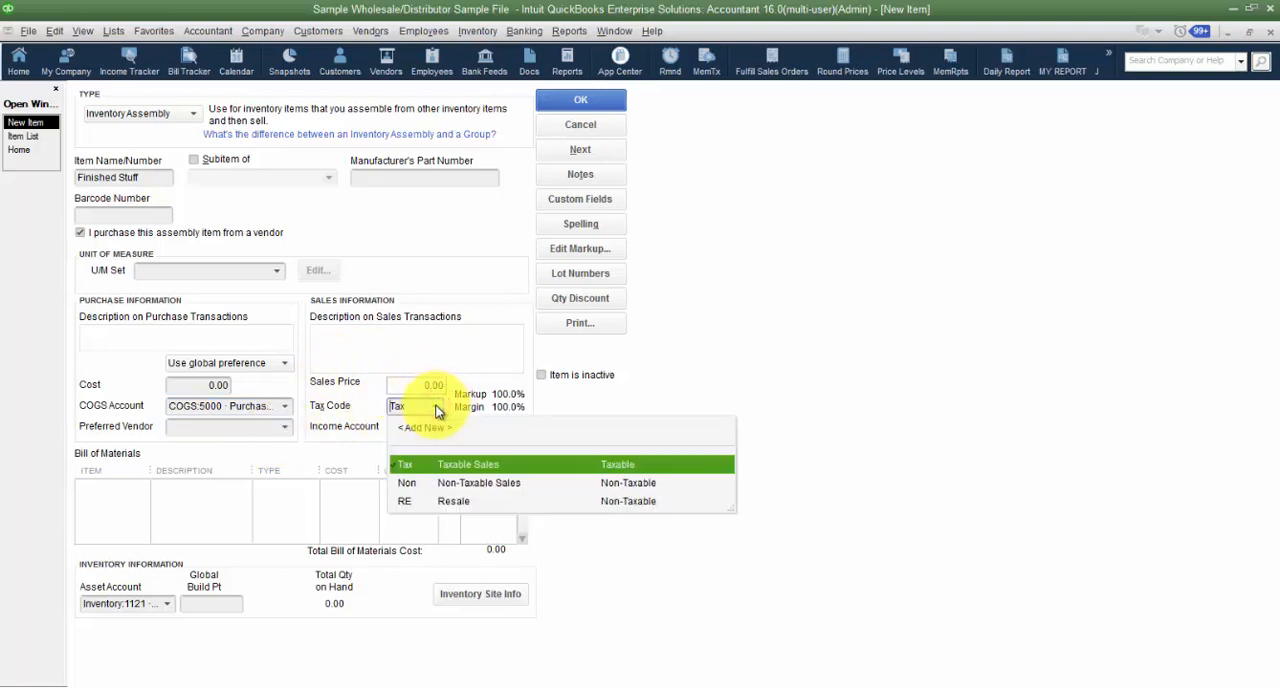
left_click(437, 408)
left_click(506, 430)
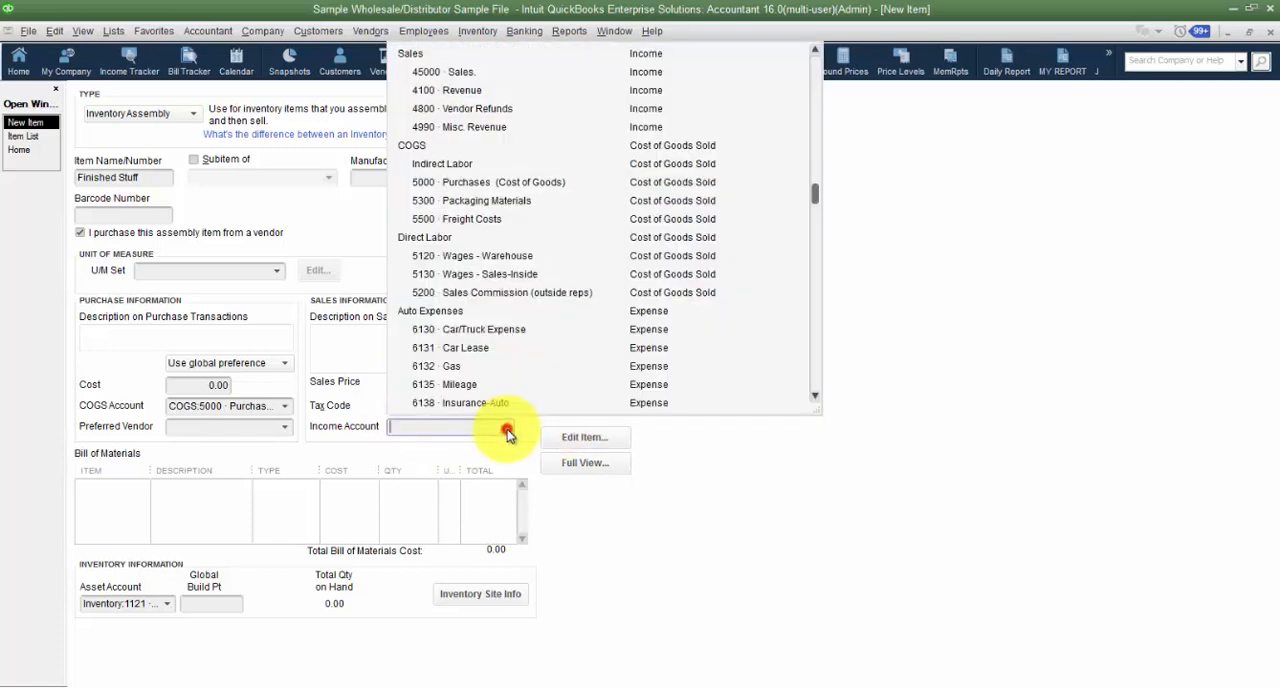
left_click(445, 74)
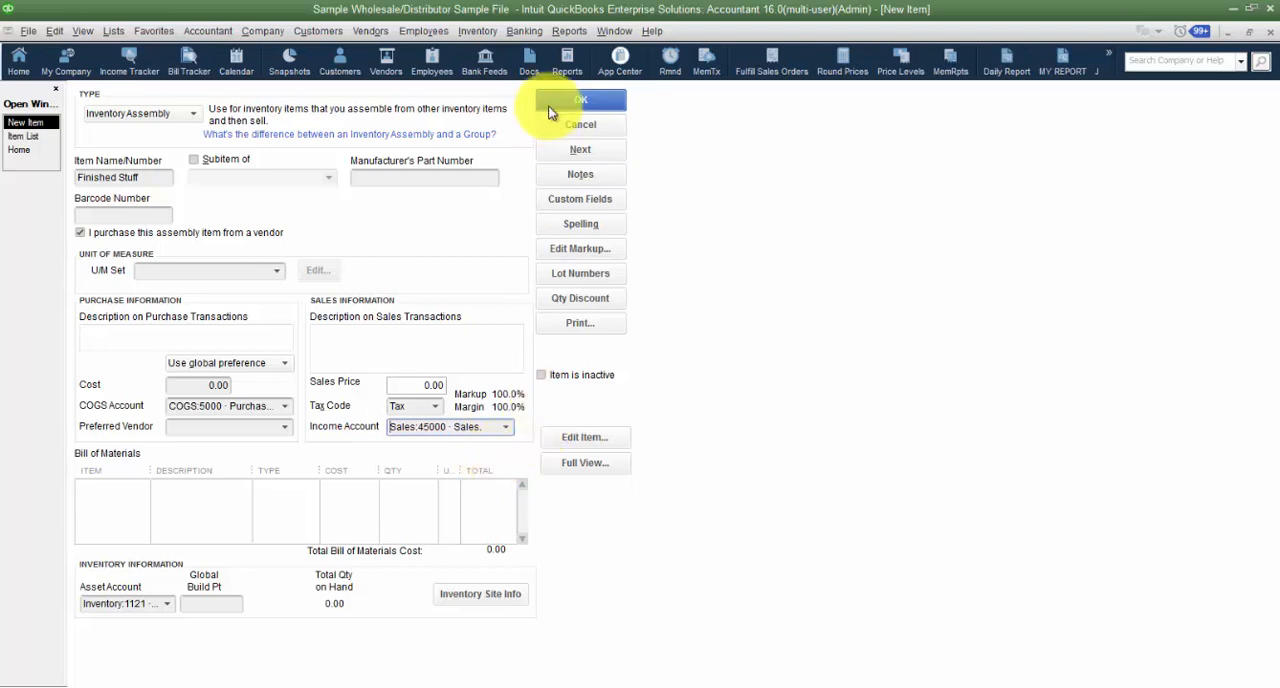
- Examine the assembly item's notes, custom fields and markup settings, closing each without changes
left_click(580, 176)
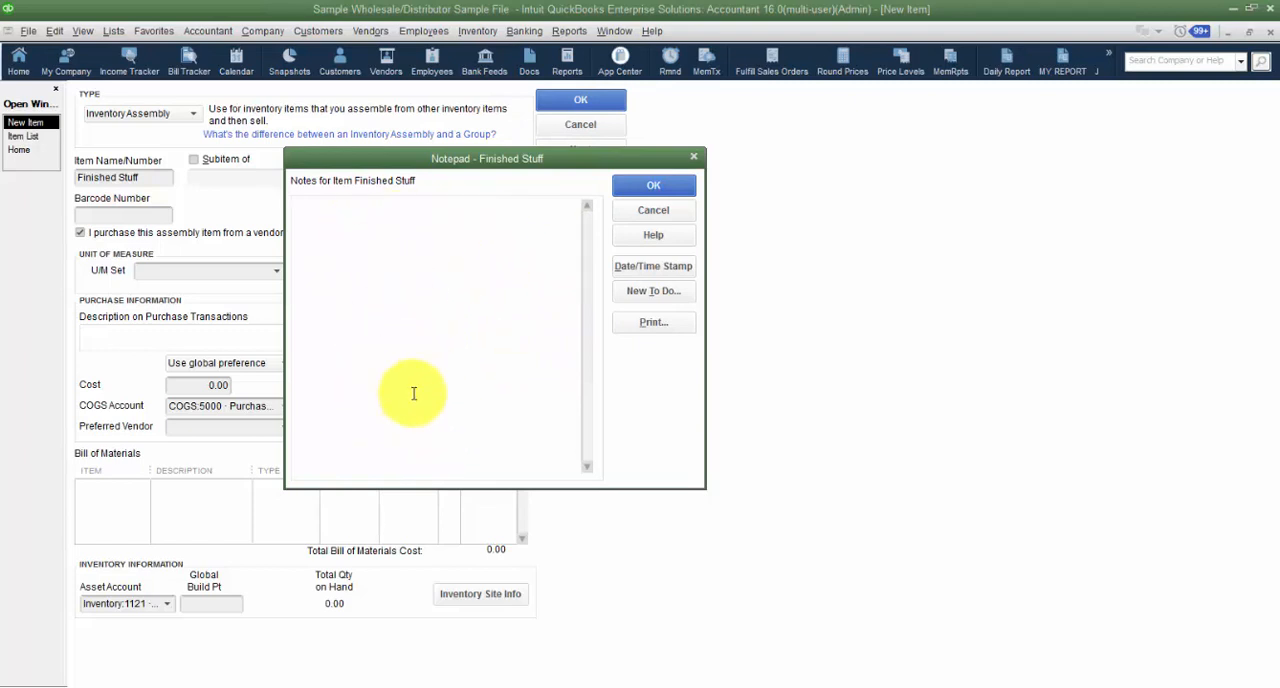
left_click(648, 208)
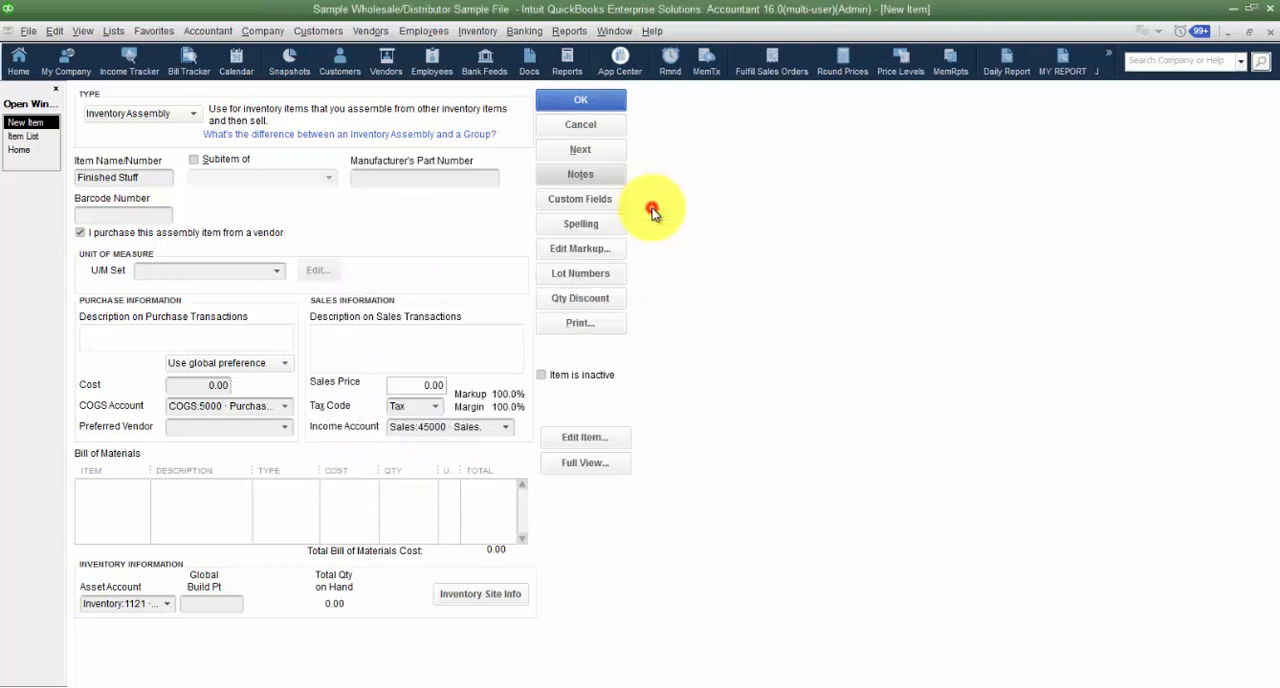
left_click(609, 201)
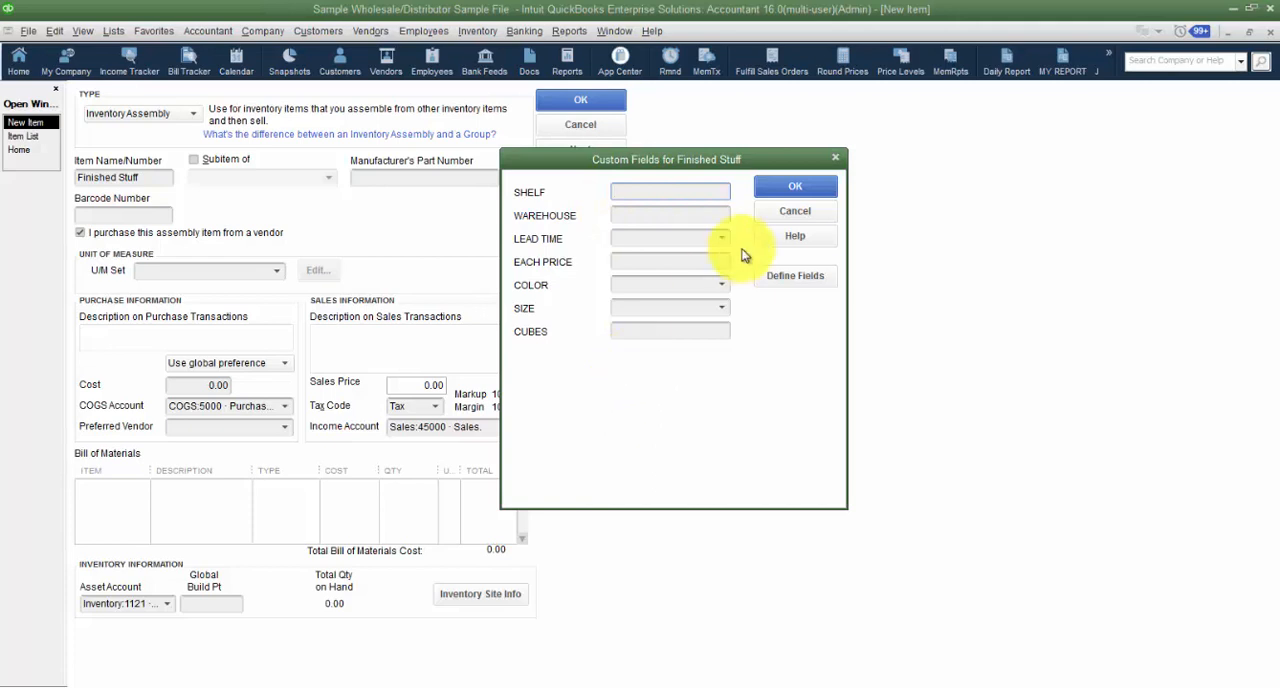
left_click(795, 215)
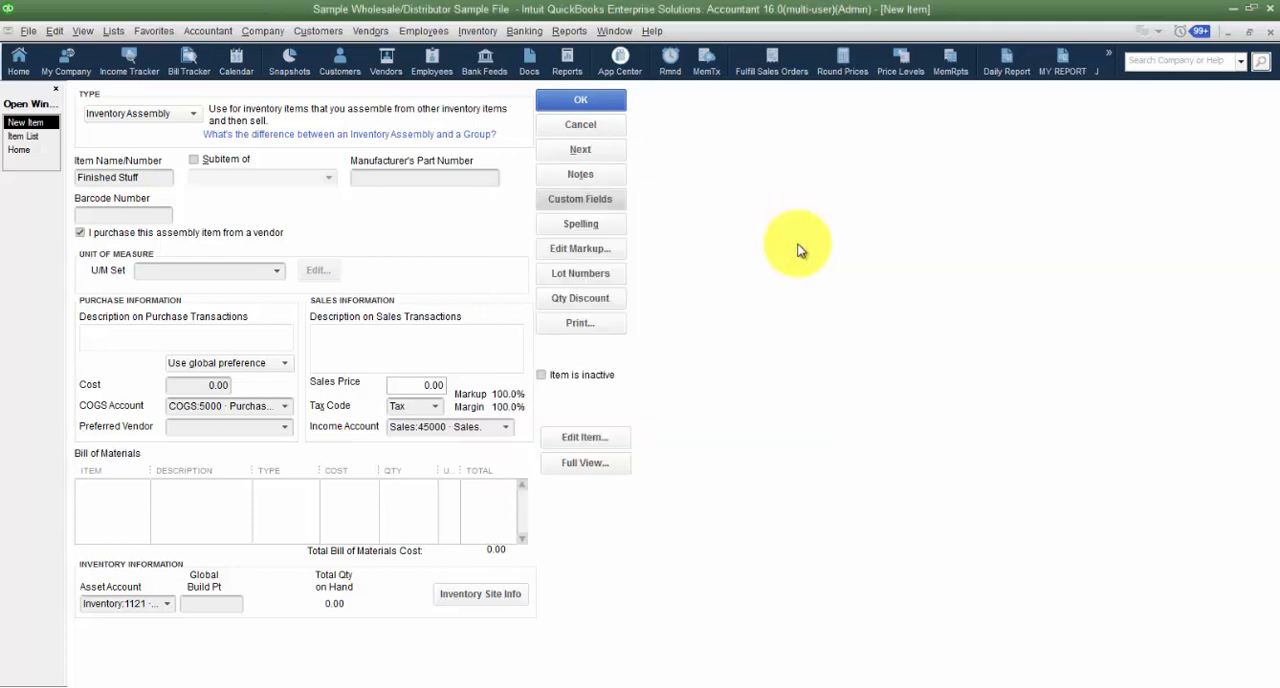
left_click(591, 255)
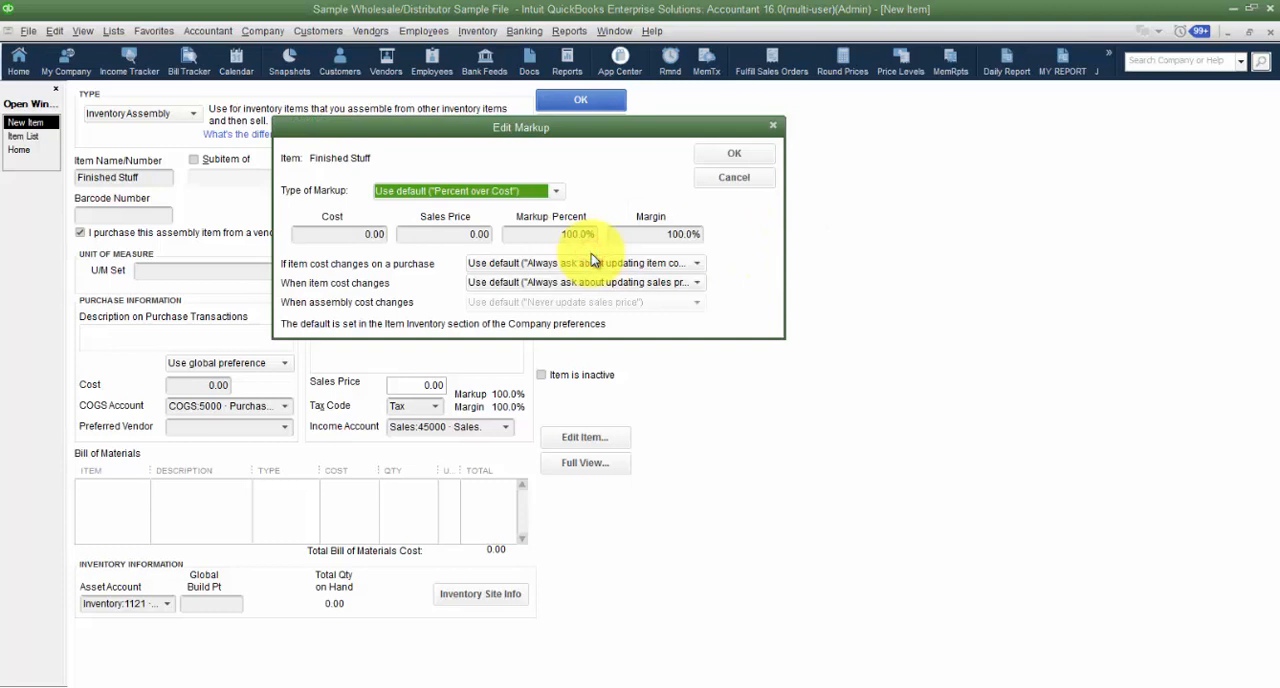
left_click(370, 236)
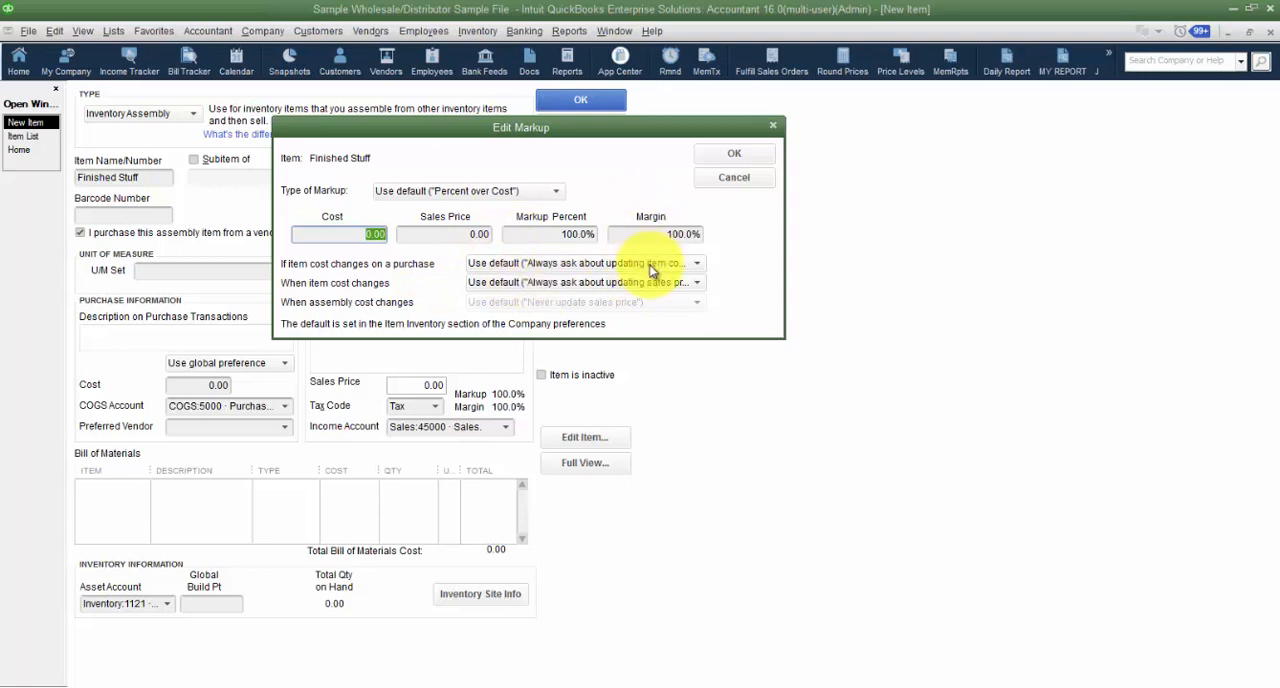
left_click(733, 178)
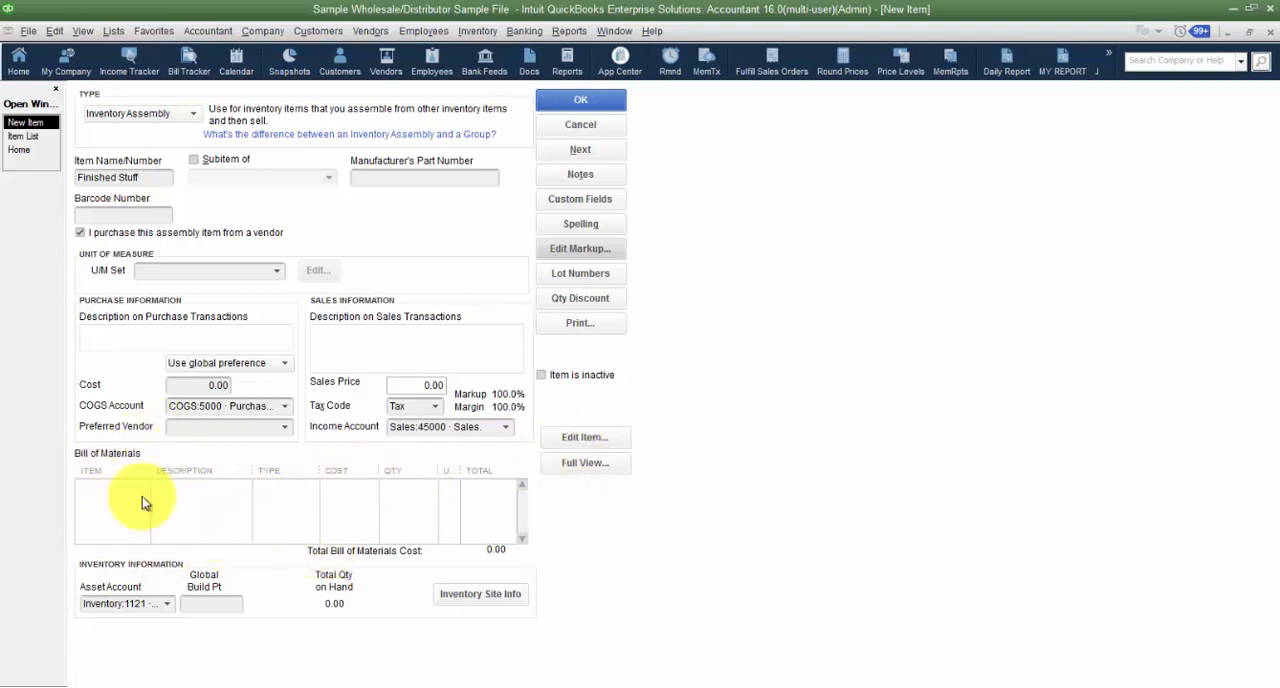
- Review the accounts available for the assembly's inventory asset account
left_click(167, 604)
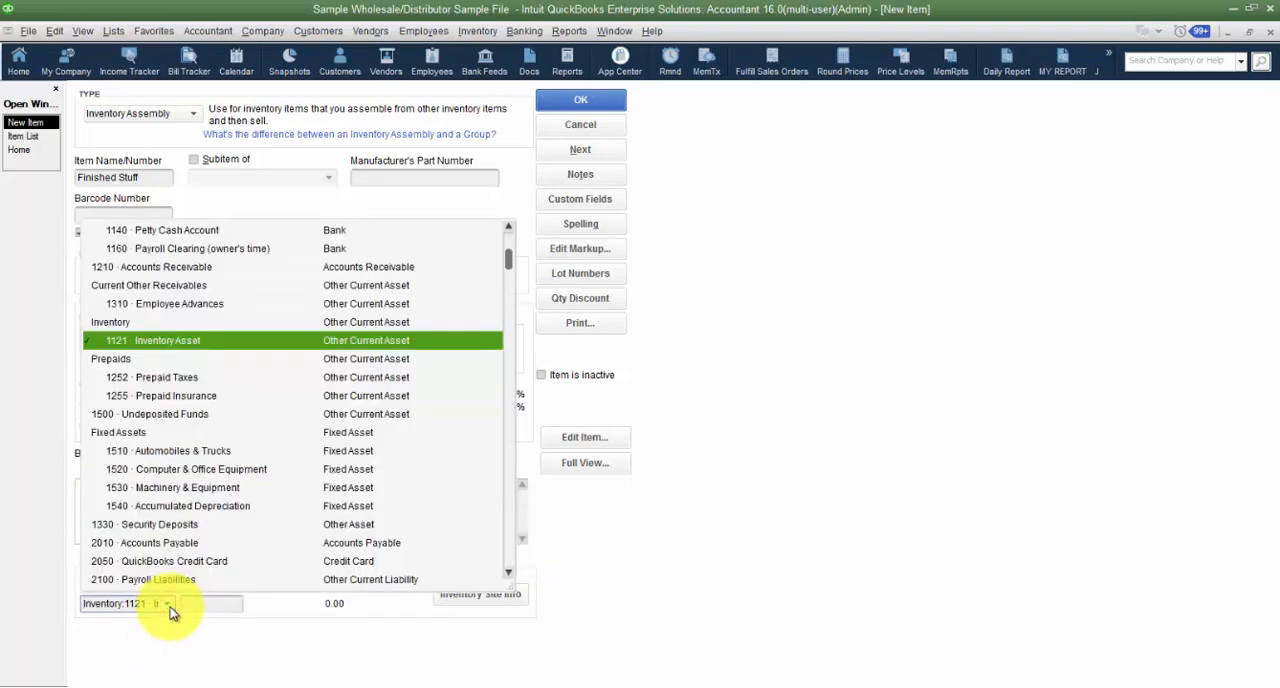
left_click(170, 608)
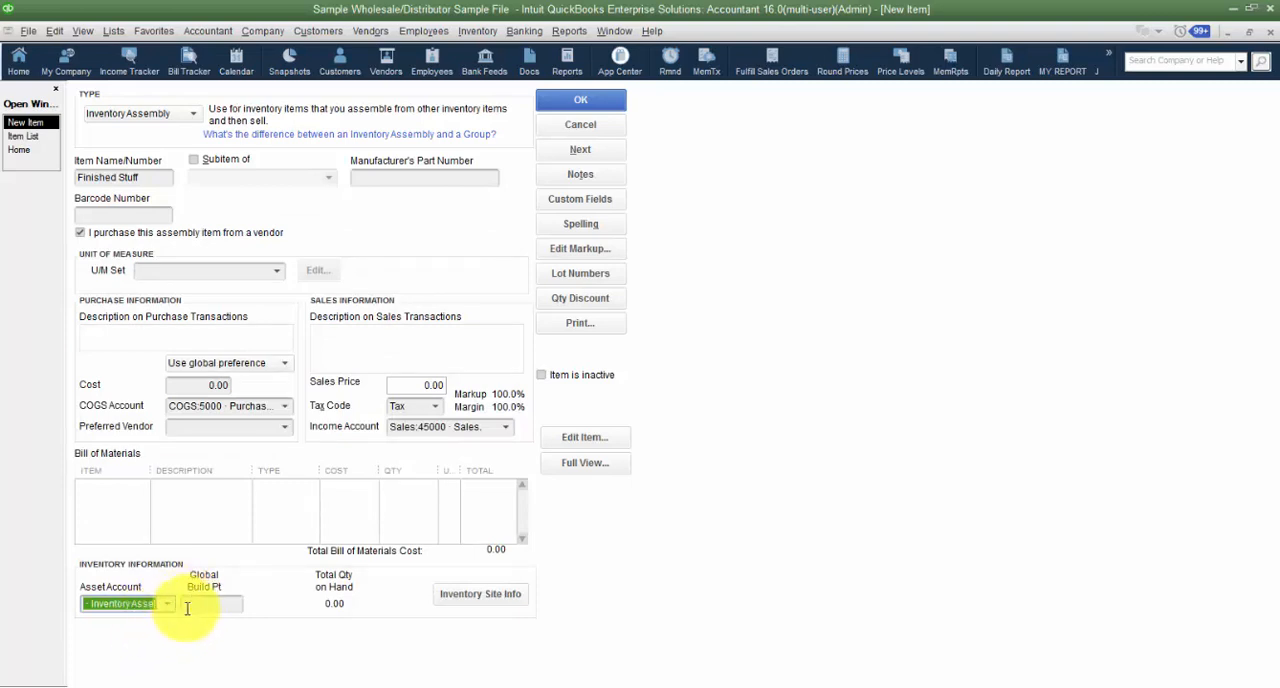
left_click(170, 606)
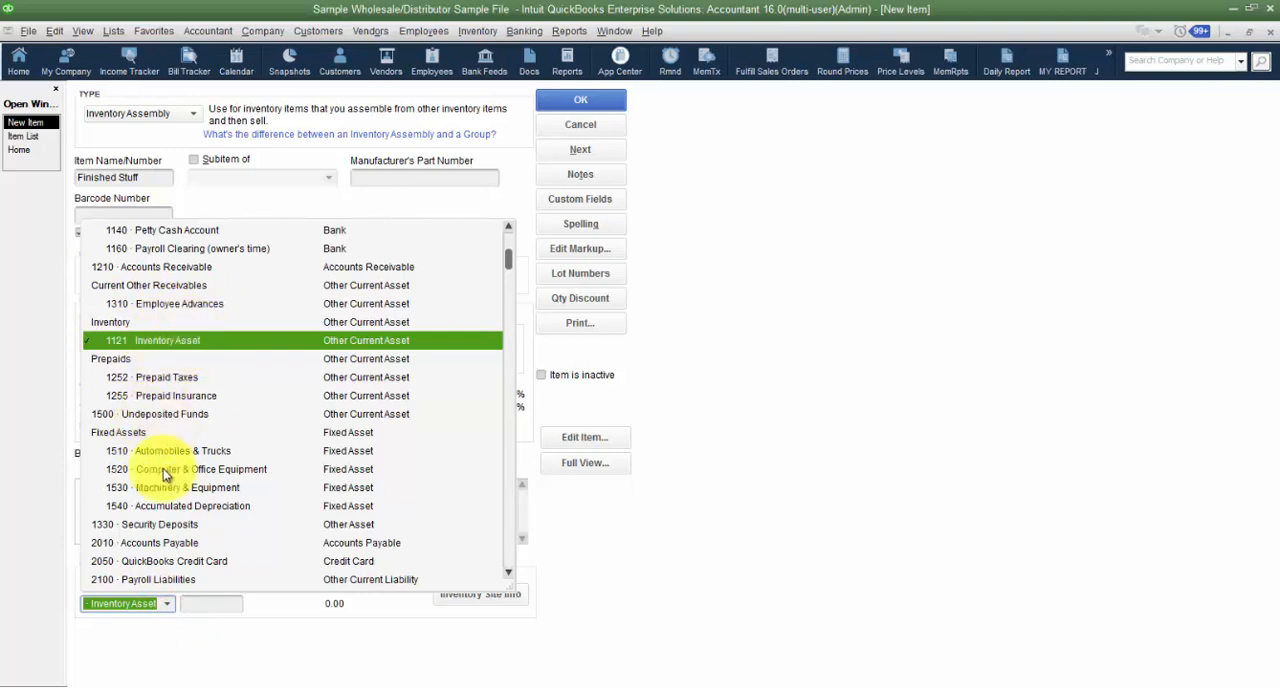
left_click(251, 634)
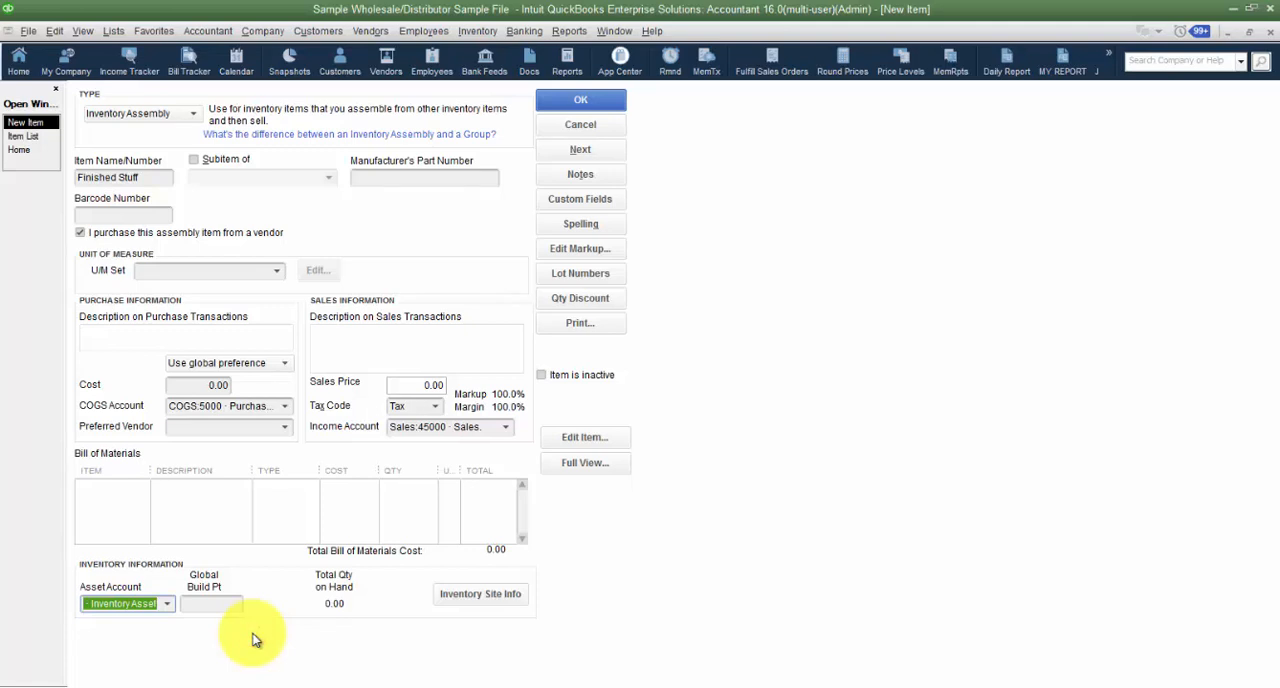
- Check the assembly's global build point field and its quantities and build points per inventory site
left_click(212, 603)
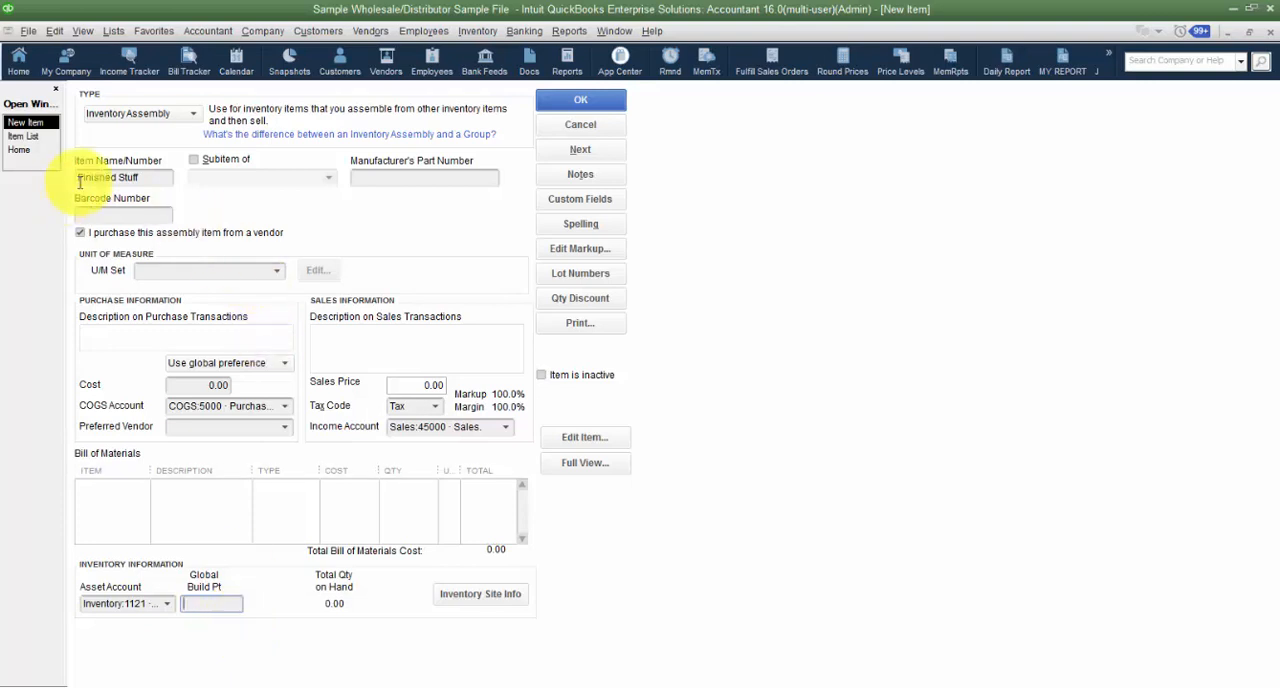
left_click(186, 601)
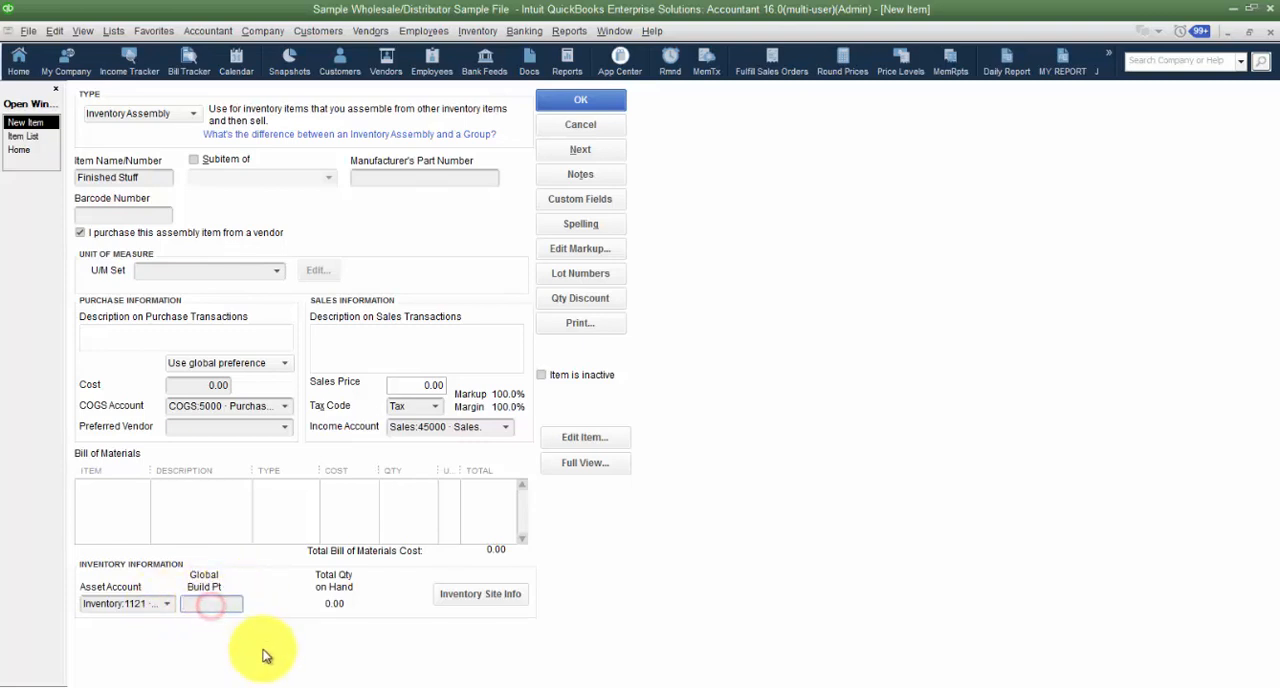
left_click(485, 598)
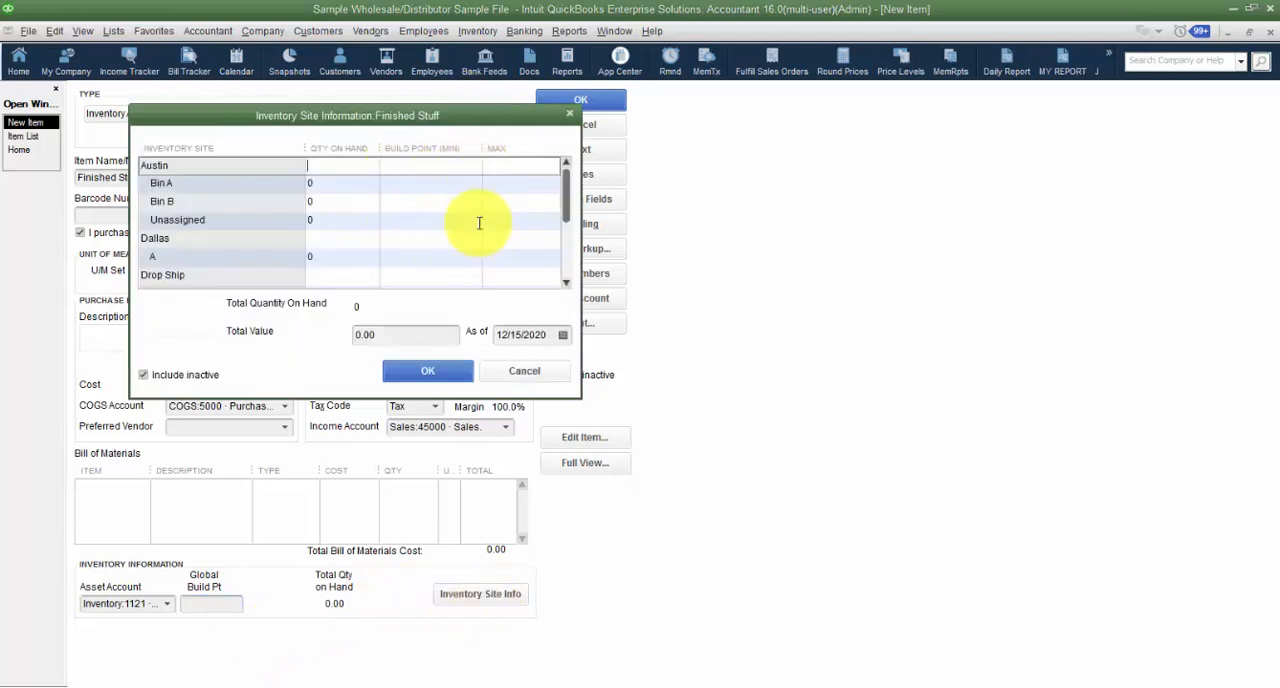
left_click(570, 114)
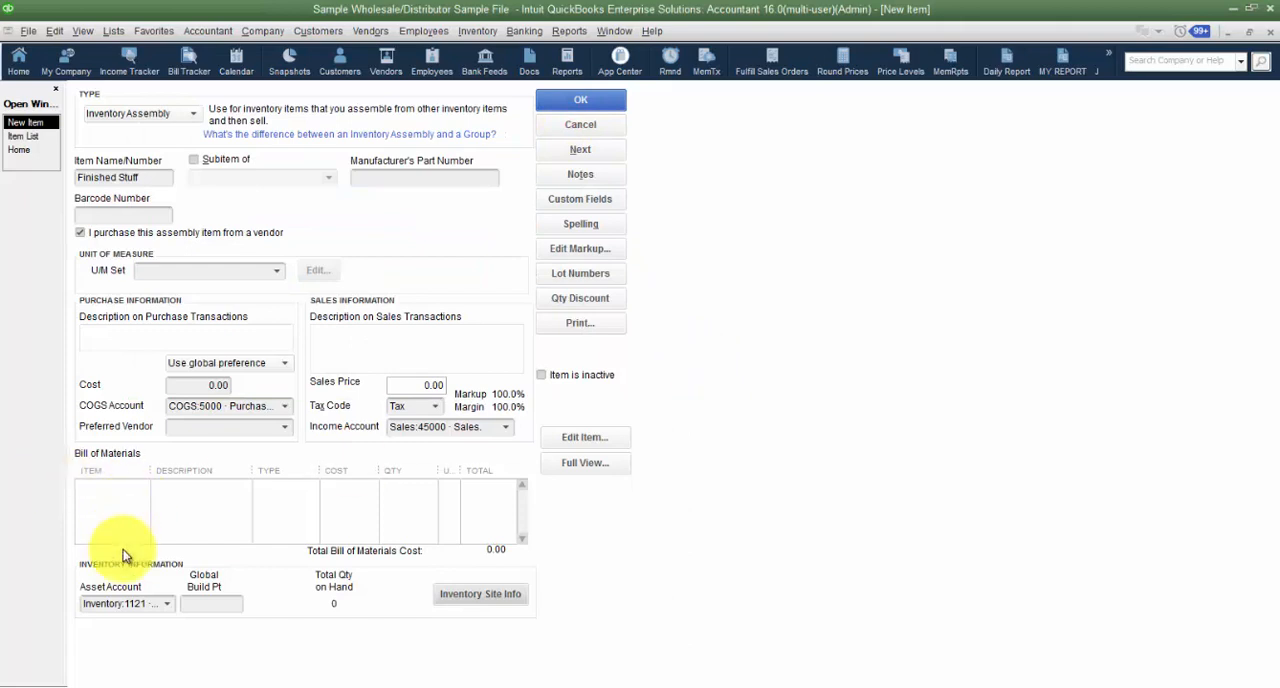
- Open the full bill of materials and add Bath/Vanity Fixtures:5029-03-55 as a component with quantity 2, keeping the unit ft
left_click(110, 488)
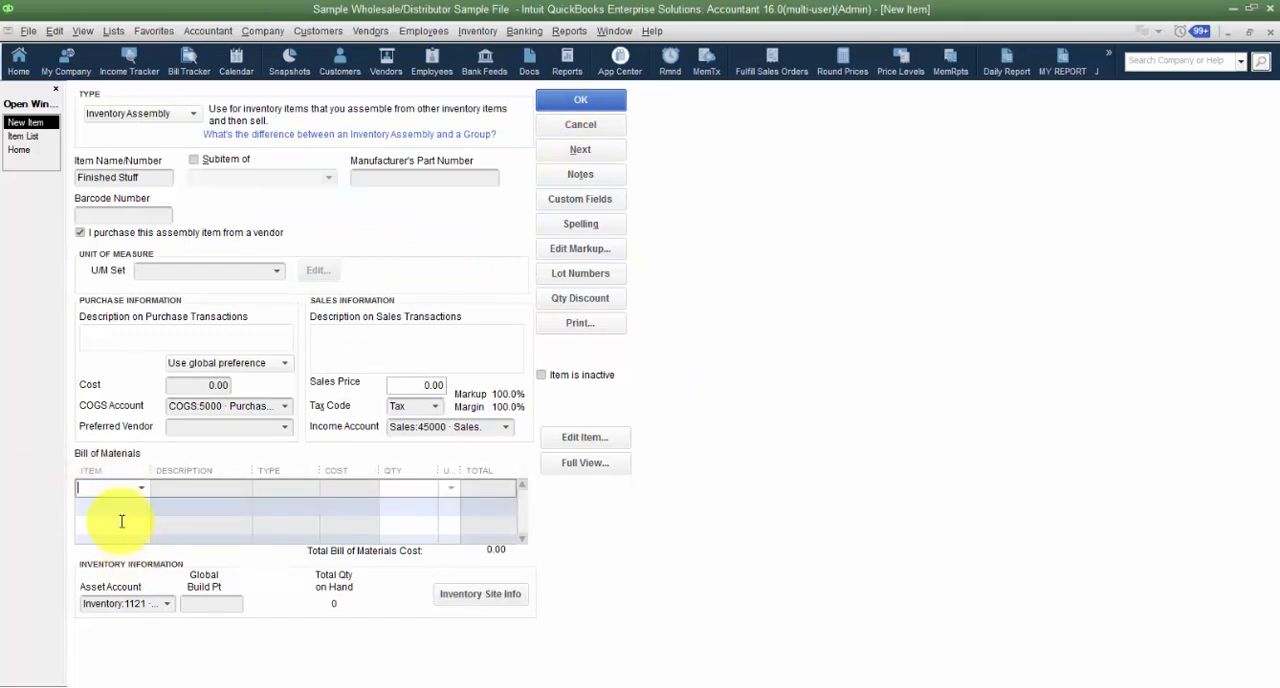
left_click(584, 463)
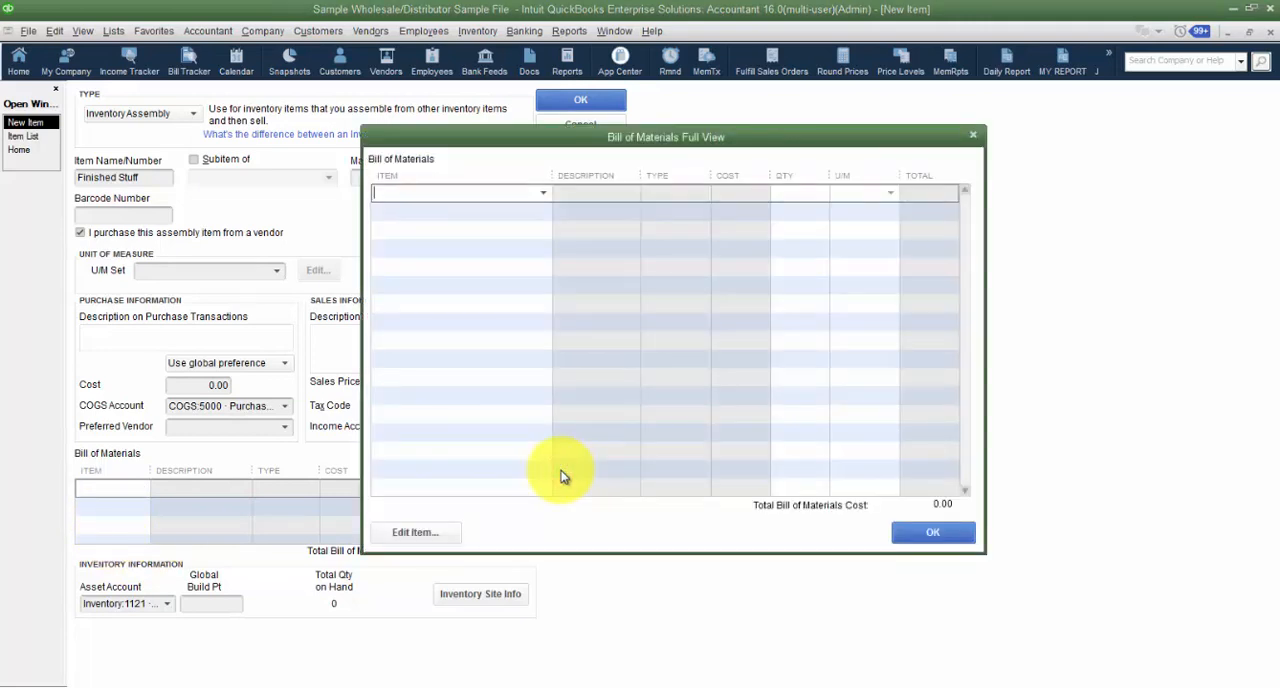
left_click(543, 193)
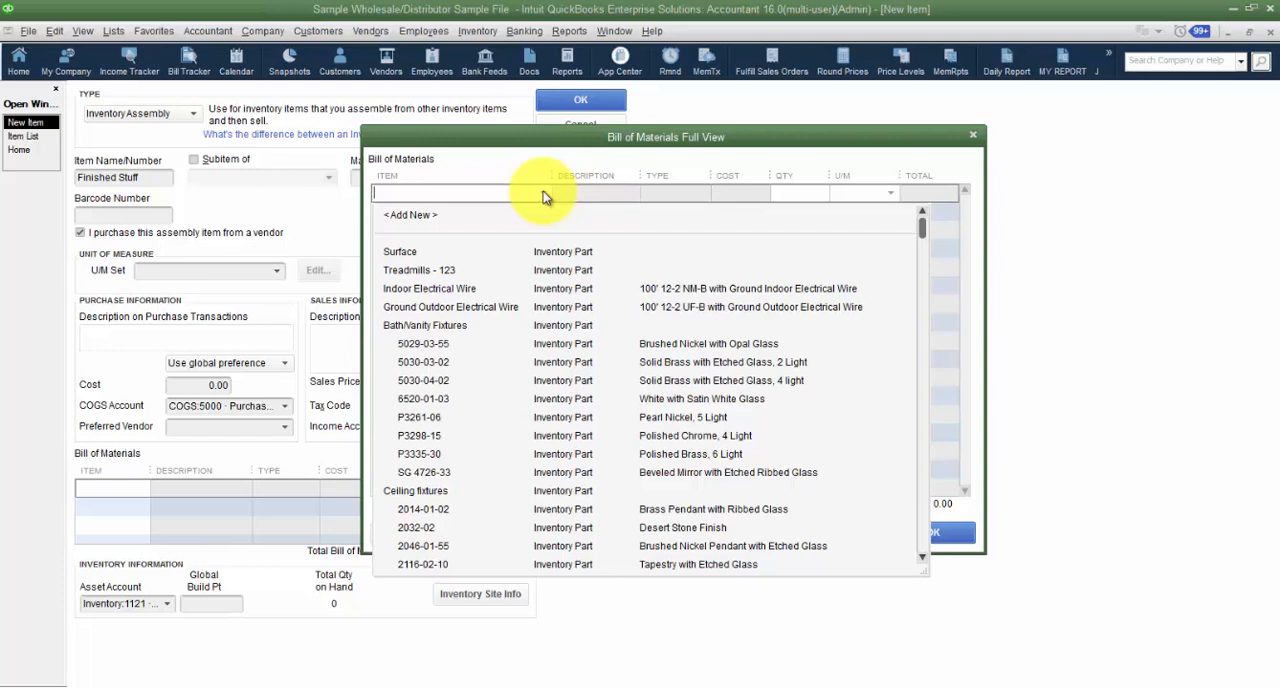
left_click(432, 346)
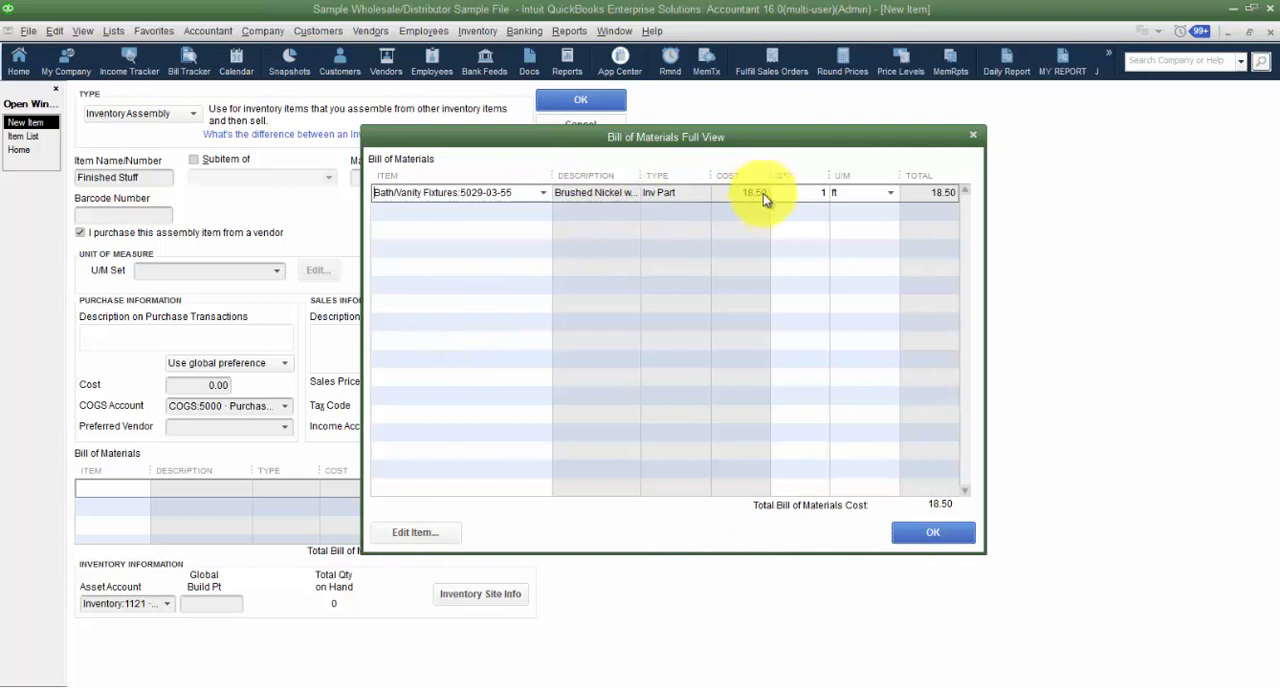
left_click(806, 190)
type("2")
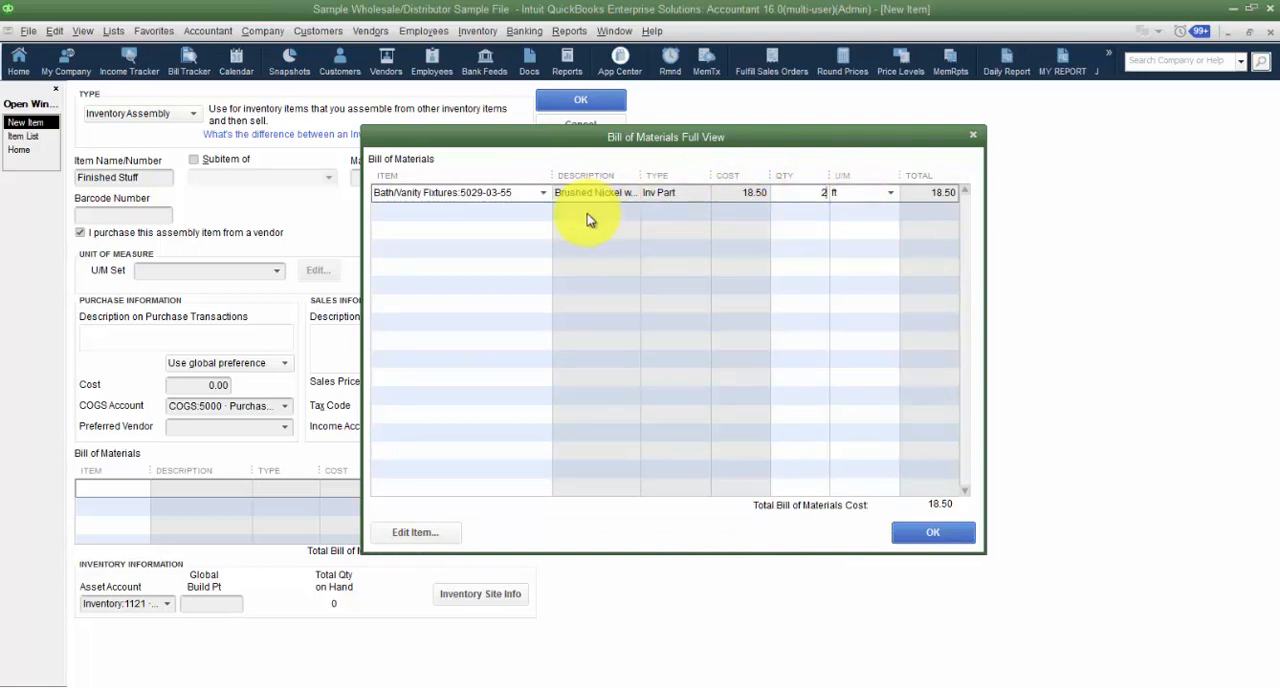
left_click(891, 193)
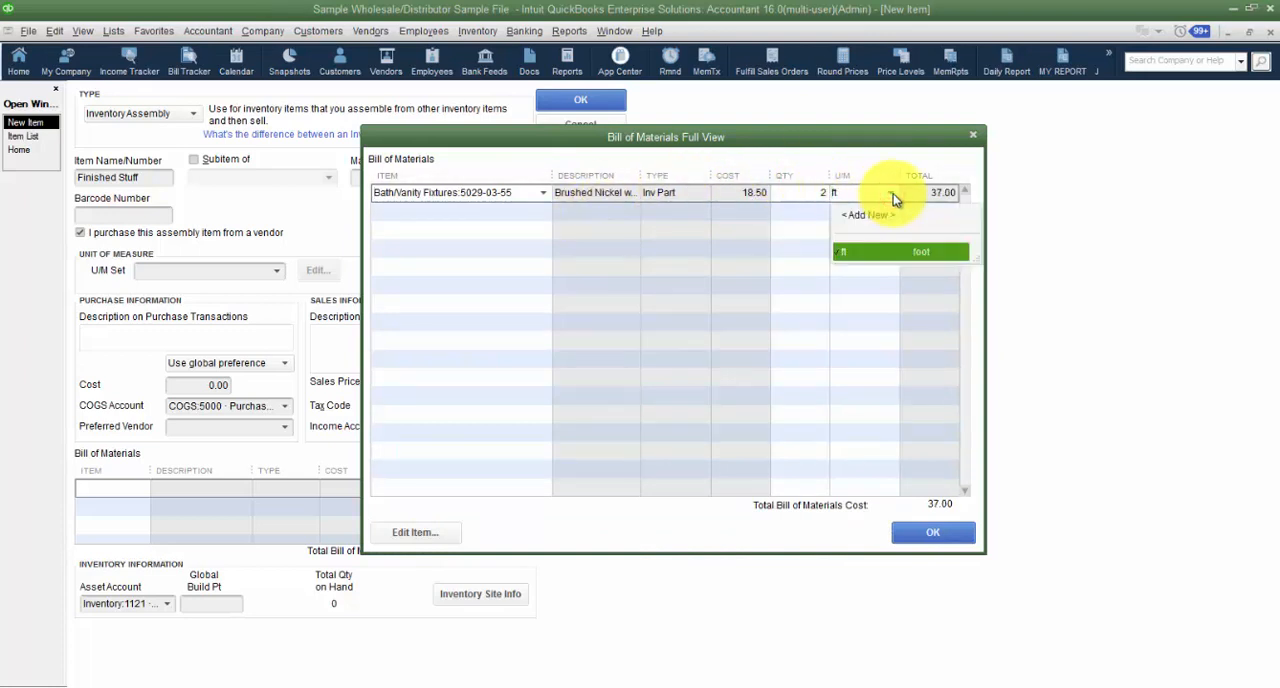
left_click(891, 195)
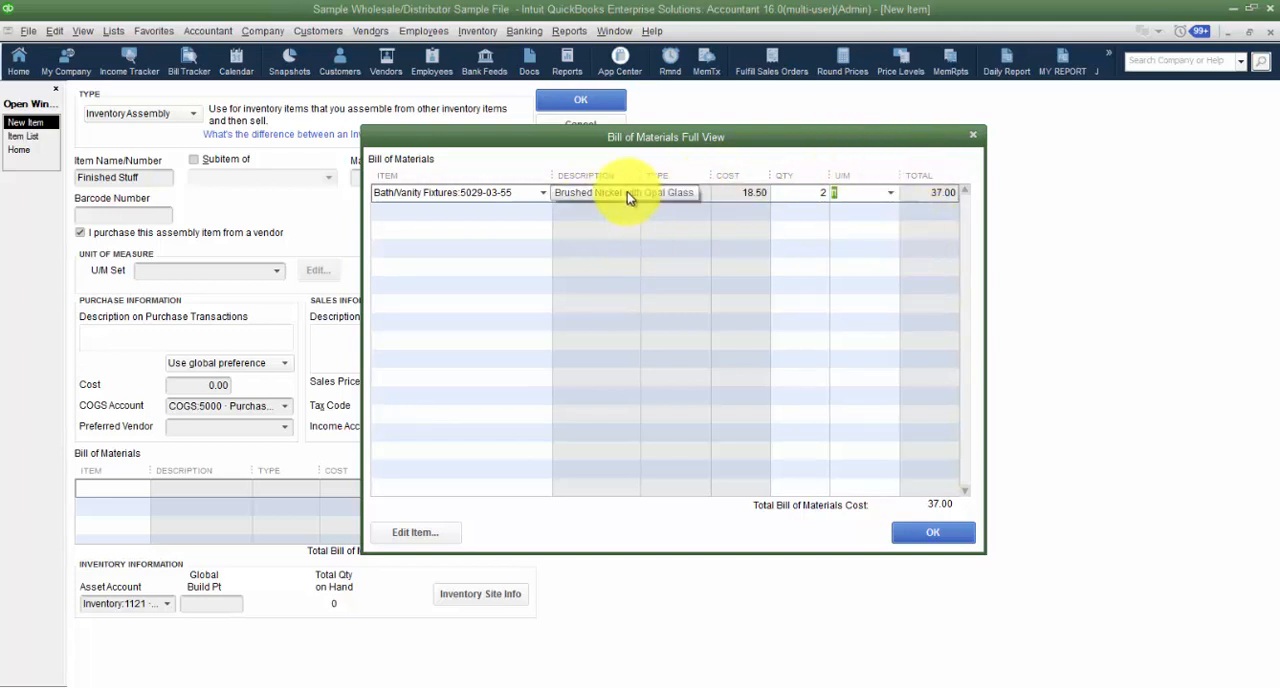
- Check the item record of component 5029-03-55 and close it without changes
left_click(521, 192)
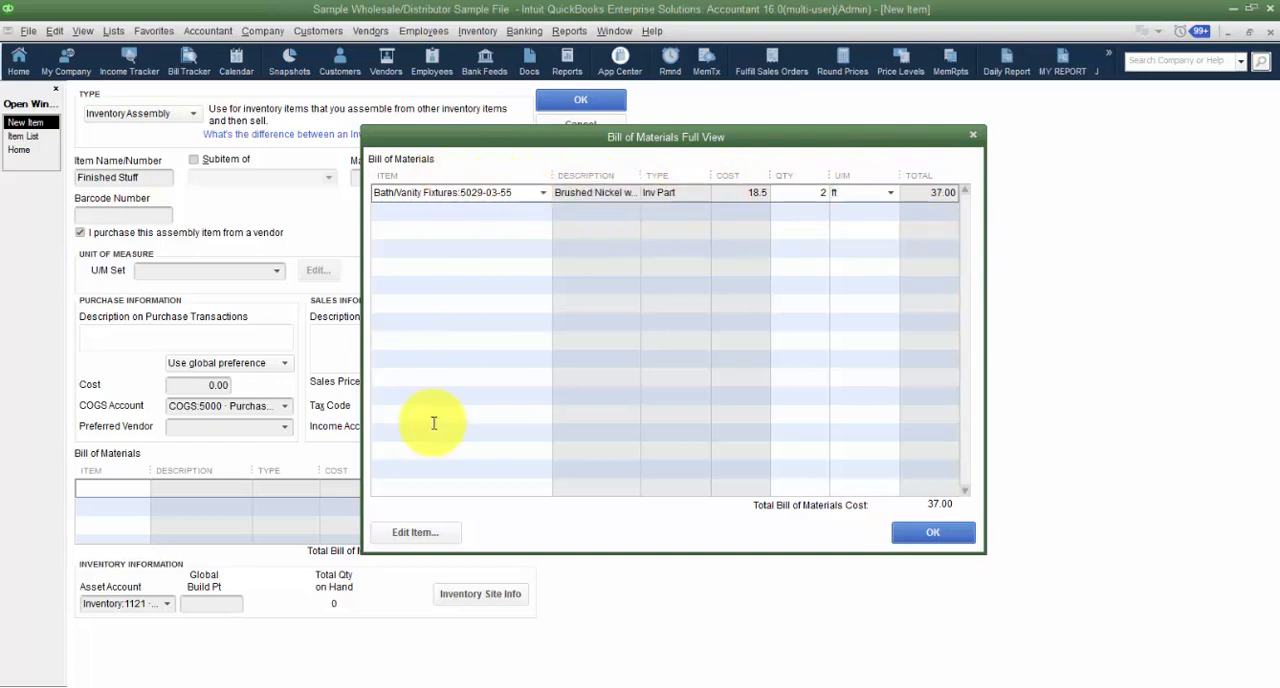
left_click(410, 533)
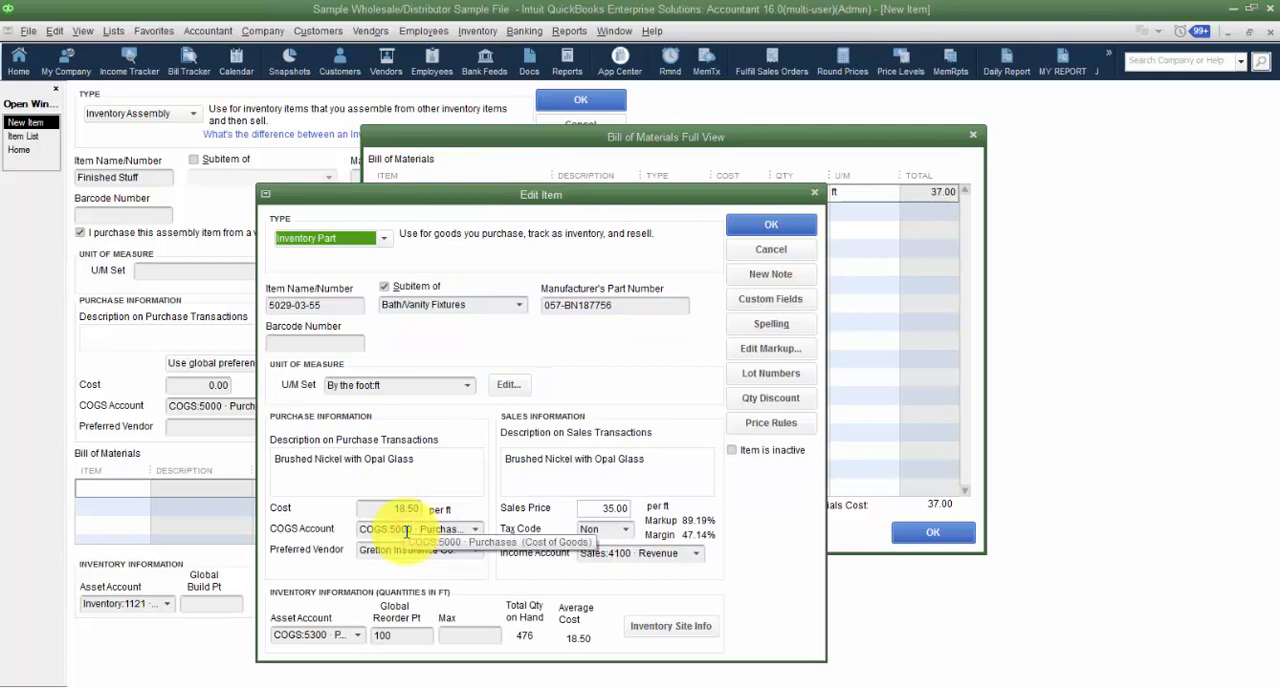
left_click(771, 224)
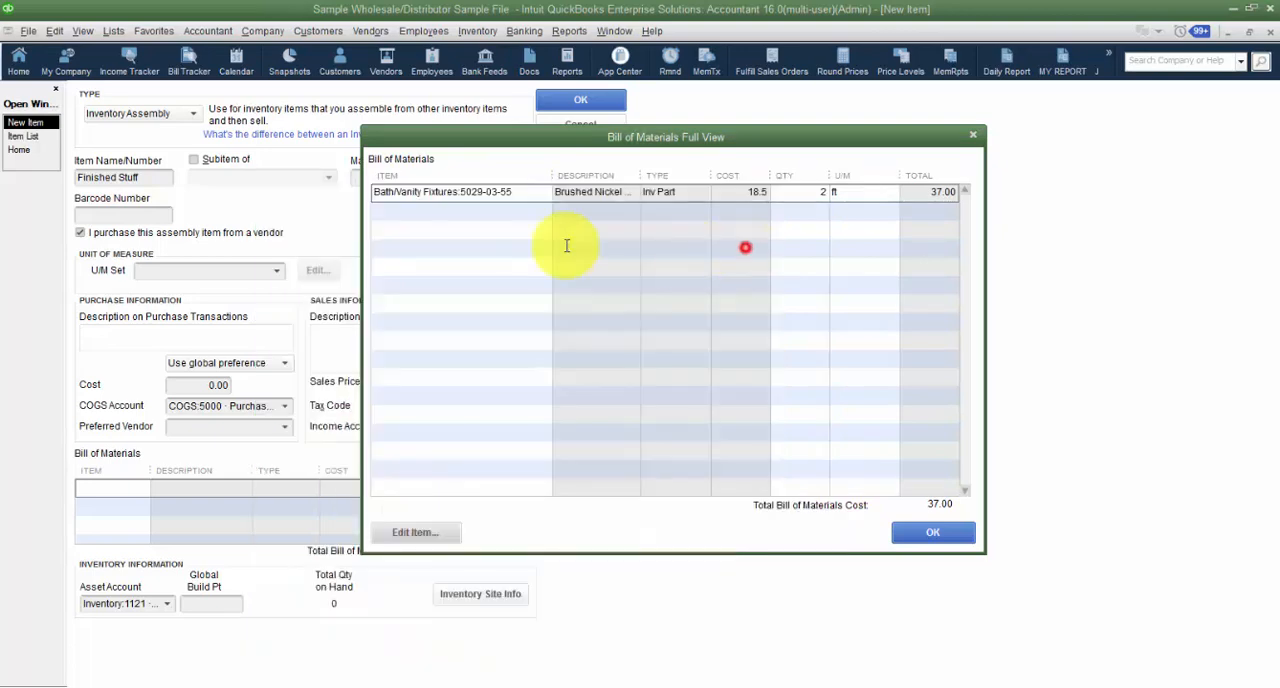
- Add Bath/Vanity Fixtures:5030-04-02 as the second component with quantity 5, and check its item record without changing it
left_click(505, 215)
left_click(545, 213)
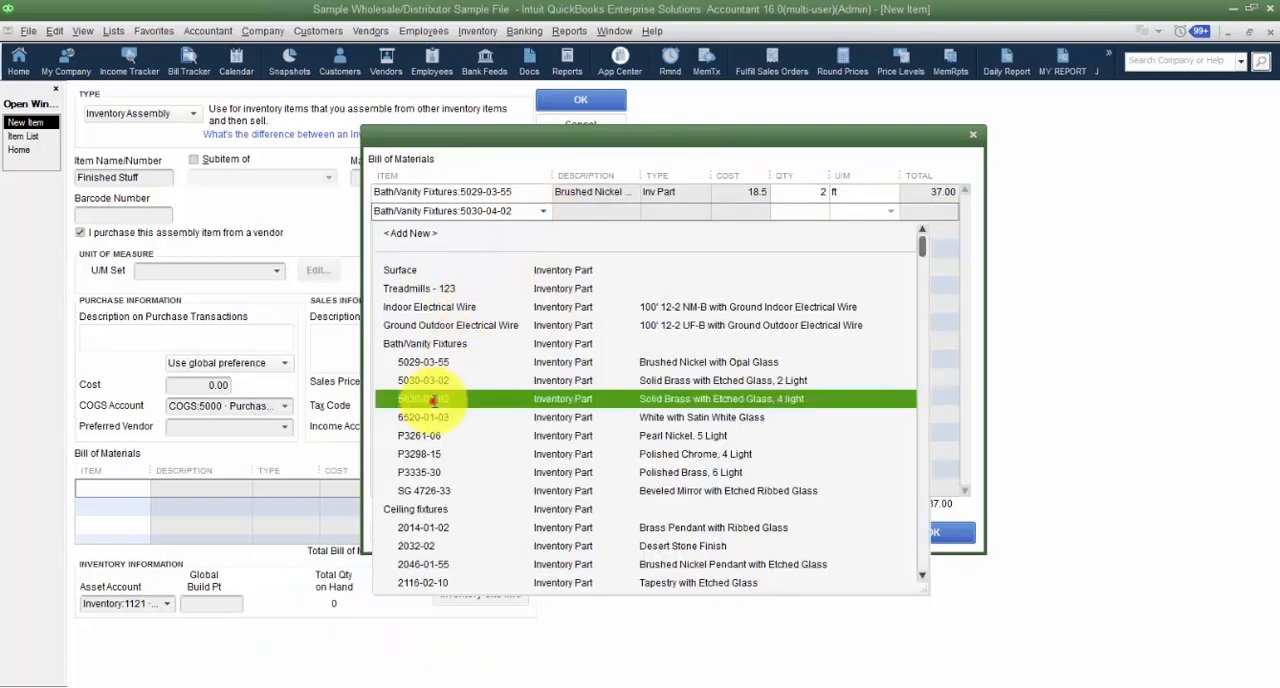
left_click(432, 397)
left_click(812, 212)
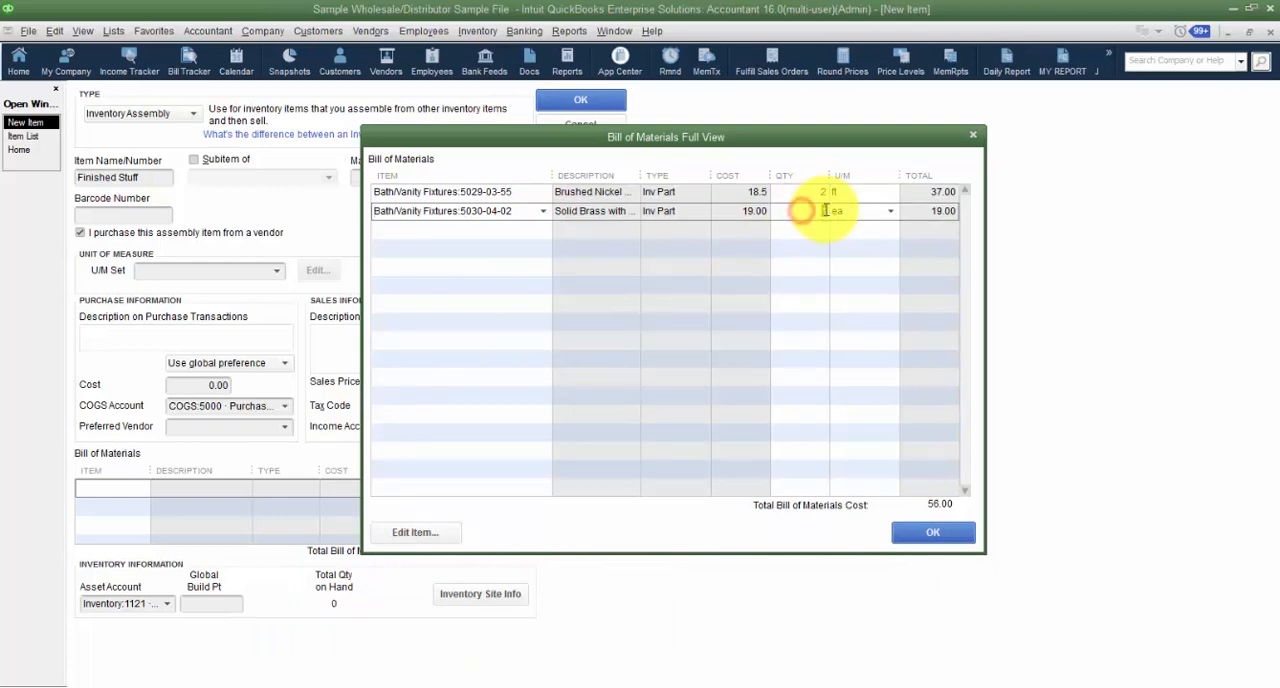
type("5")
key("Tab")
left_click(415, 532)
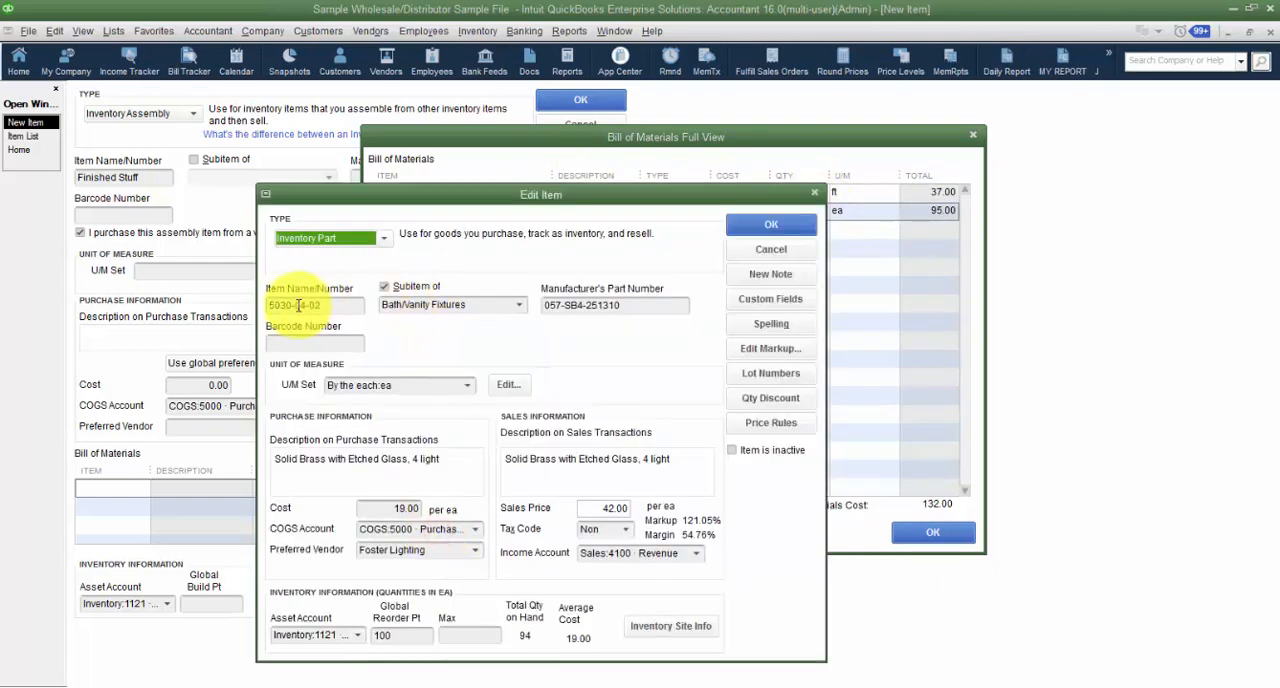
left_click(743, 252)
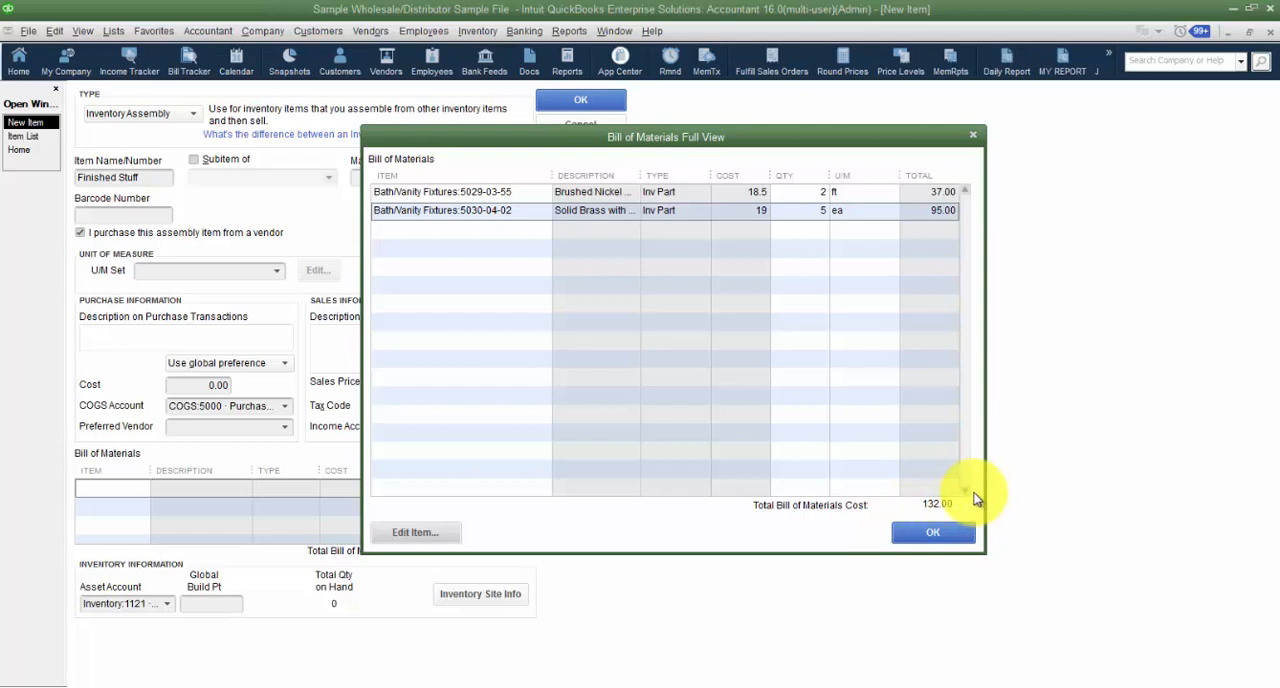
- Add the service item 48000 as the third component of the bill of materials
left_click(512, 230)
left_click(543, 229)
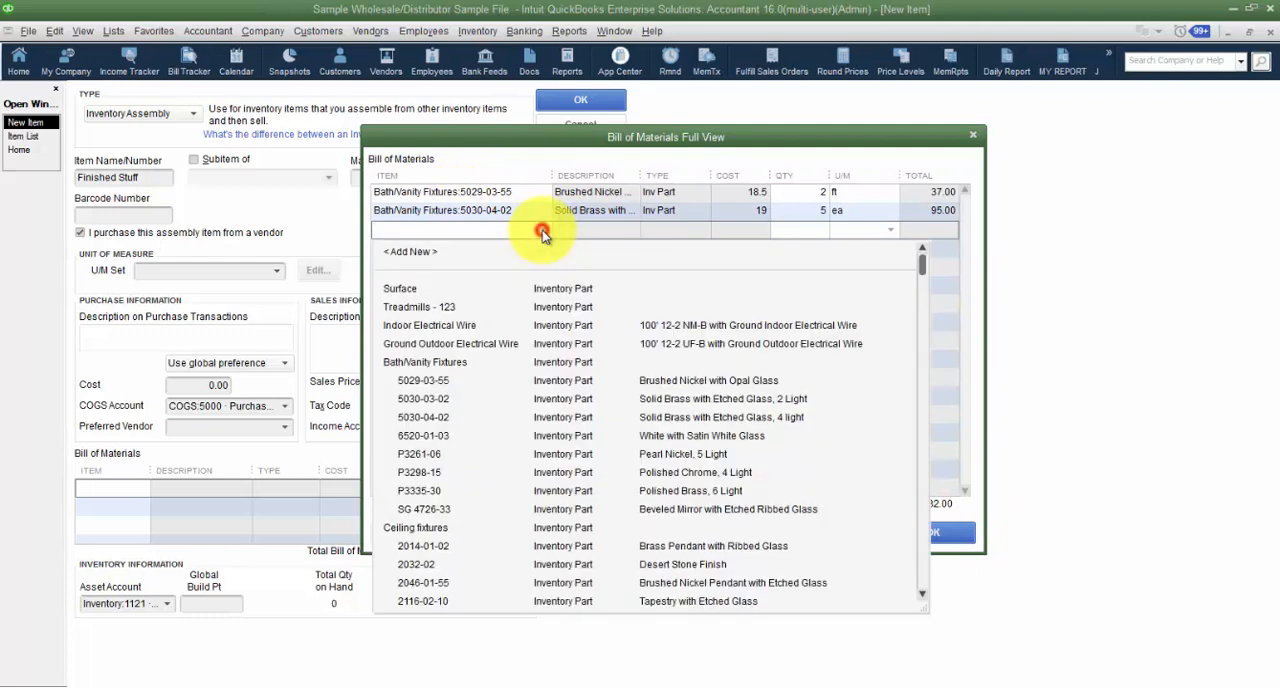
scroll(528, 388, "down", 20)
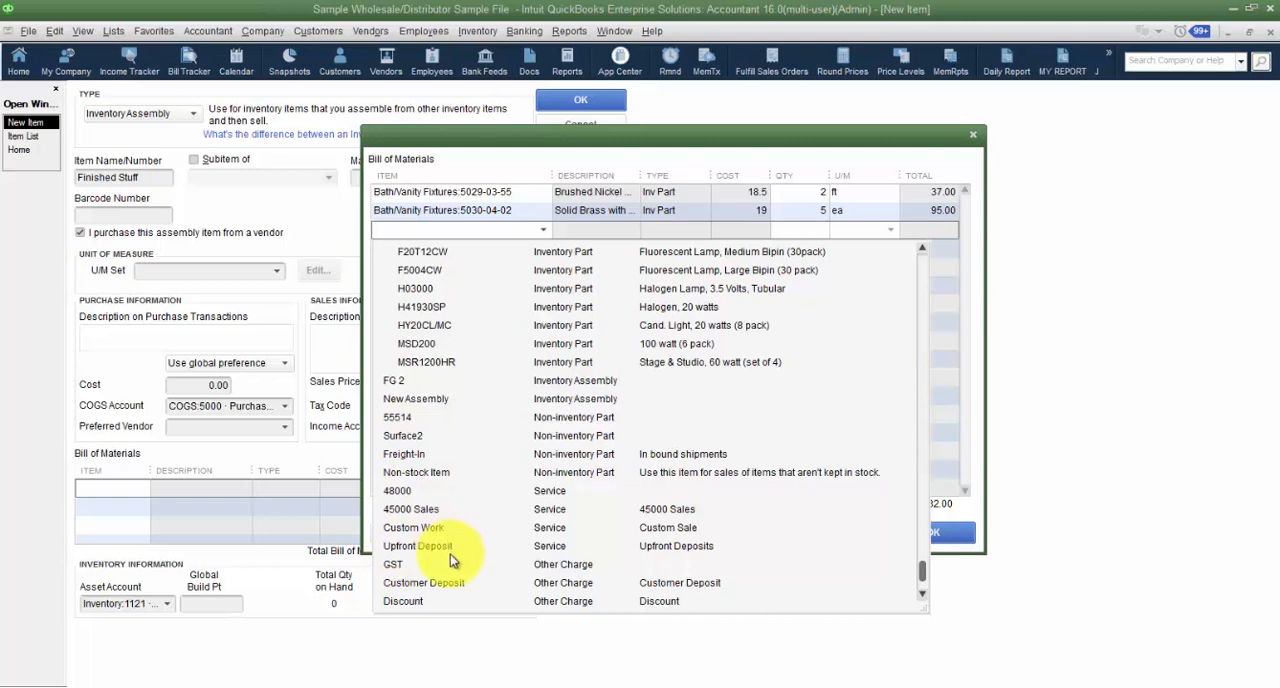
scroll(452, 568, "down", 1)
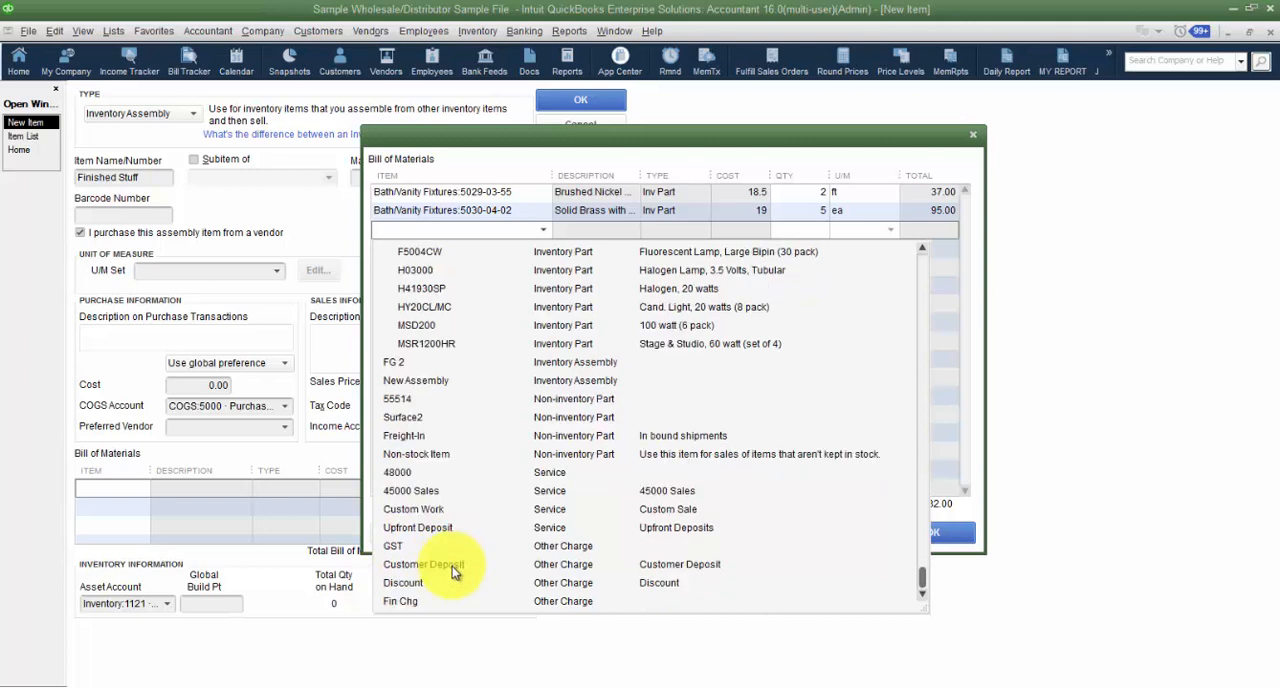
left_click(414, 472)
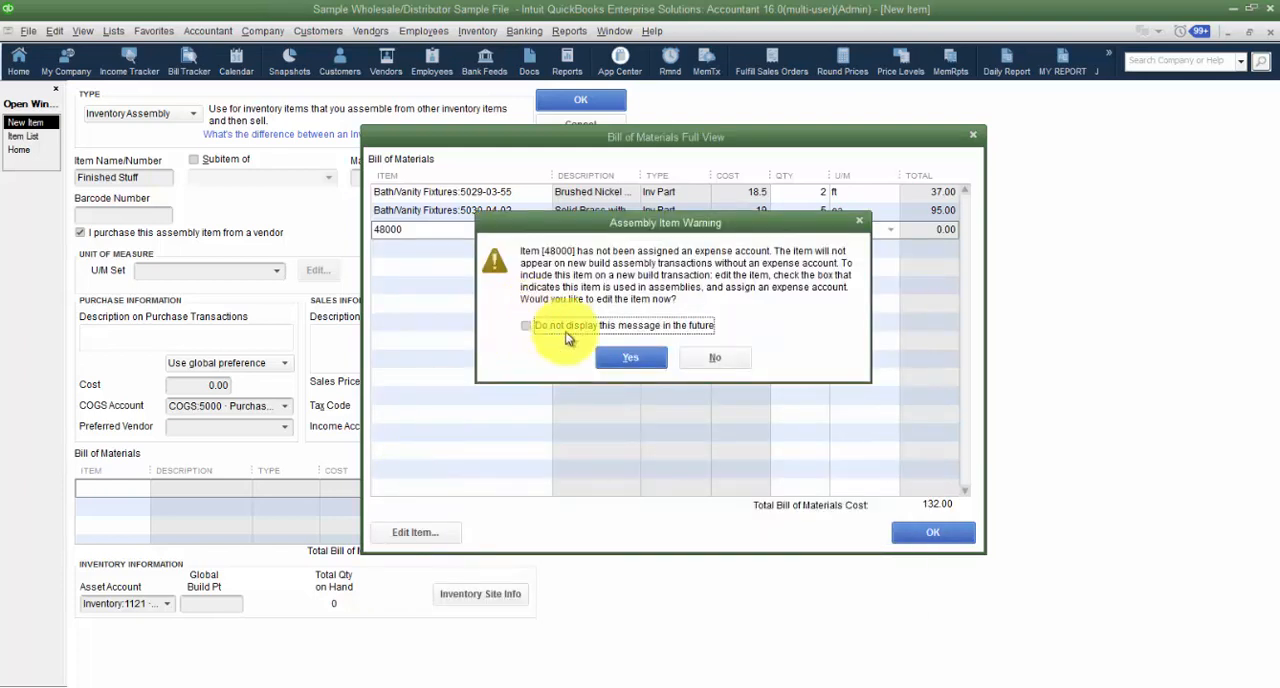
- Edit service item 48000 and try to mark it as used in assemblies or performed by a subcontractor or partner
left_click(633, 362)
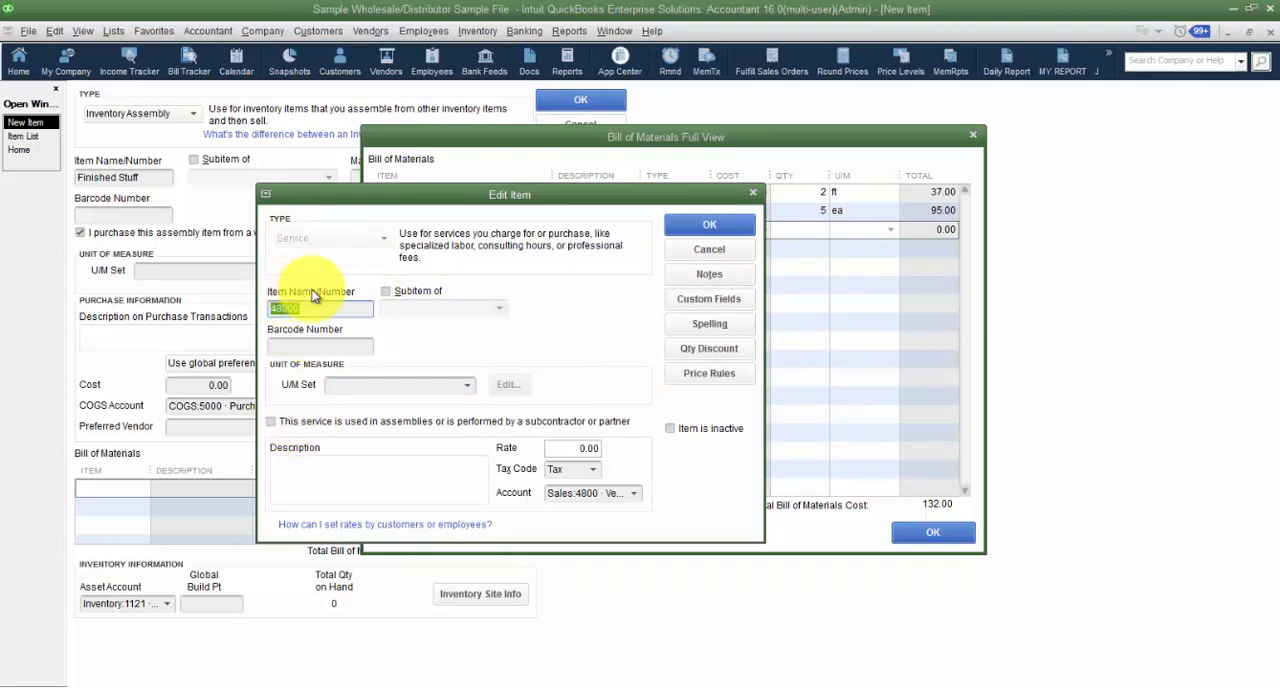
left_click_drag(408, 199, 450, 178)
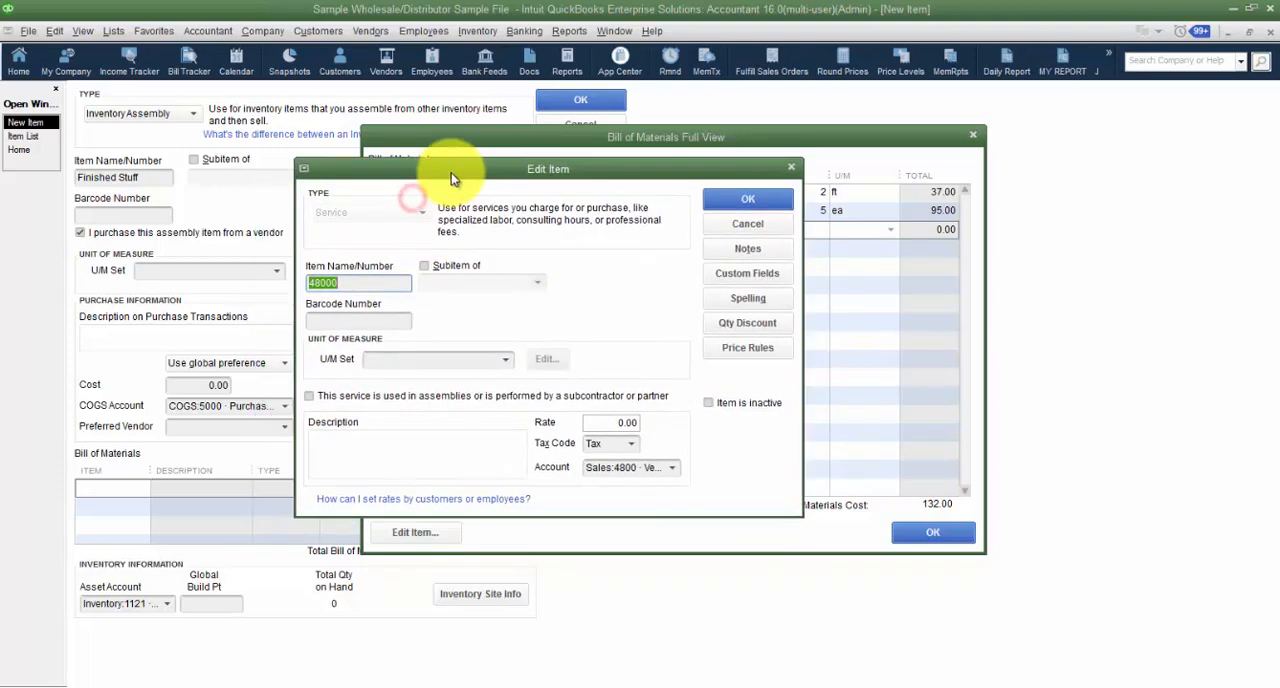
left_click(311, 400)
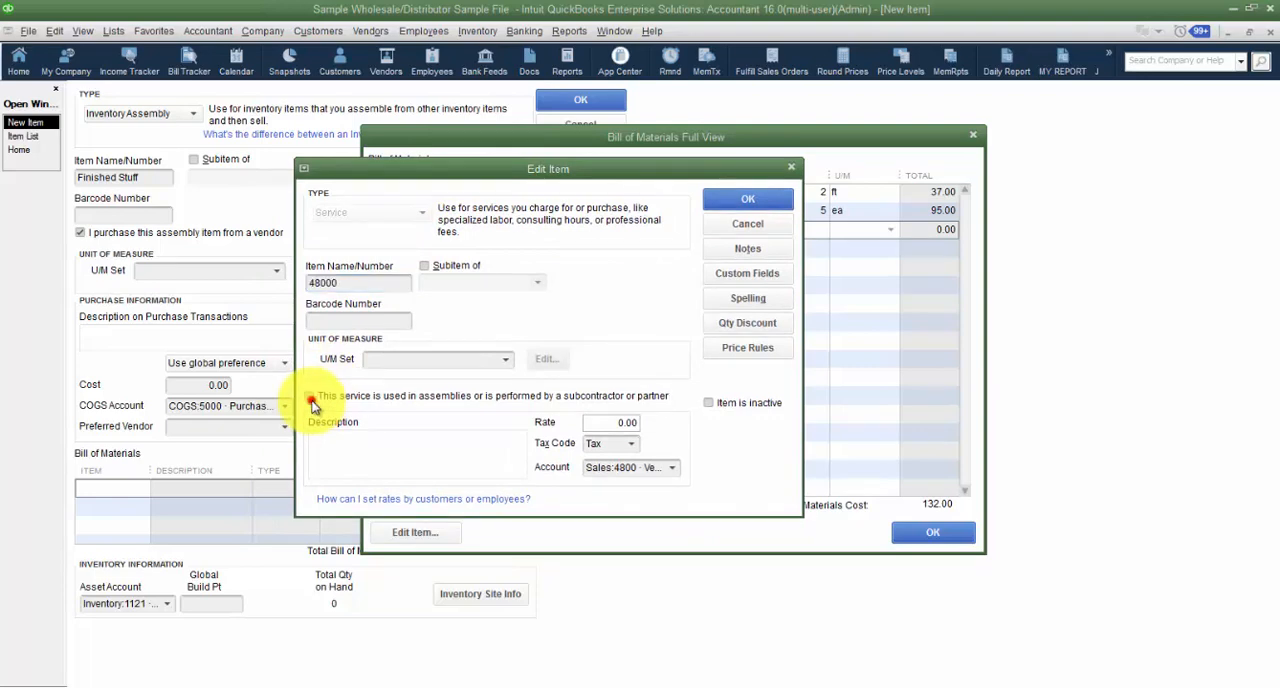
left_click(598, 284)
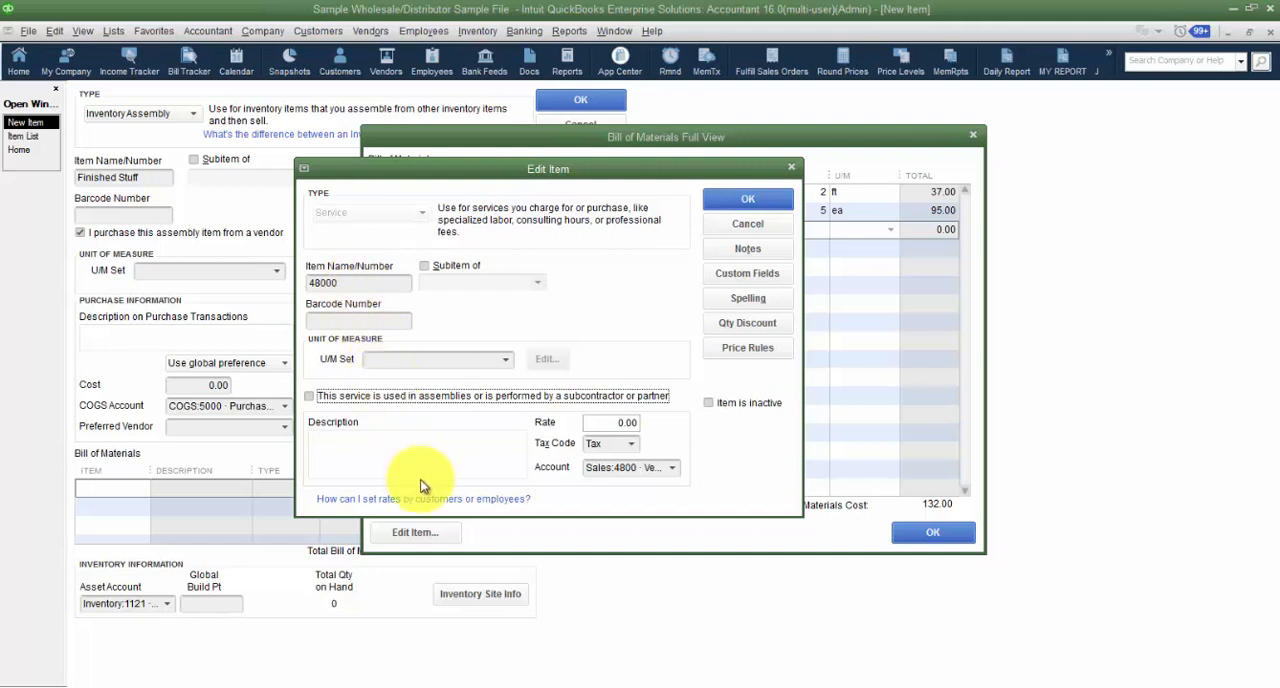
- Review the accounts available for service item 48000 and cancel editing the item
left_click(672, 468)
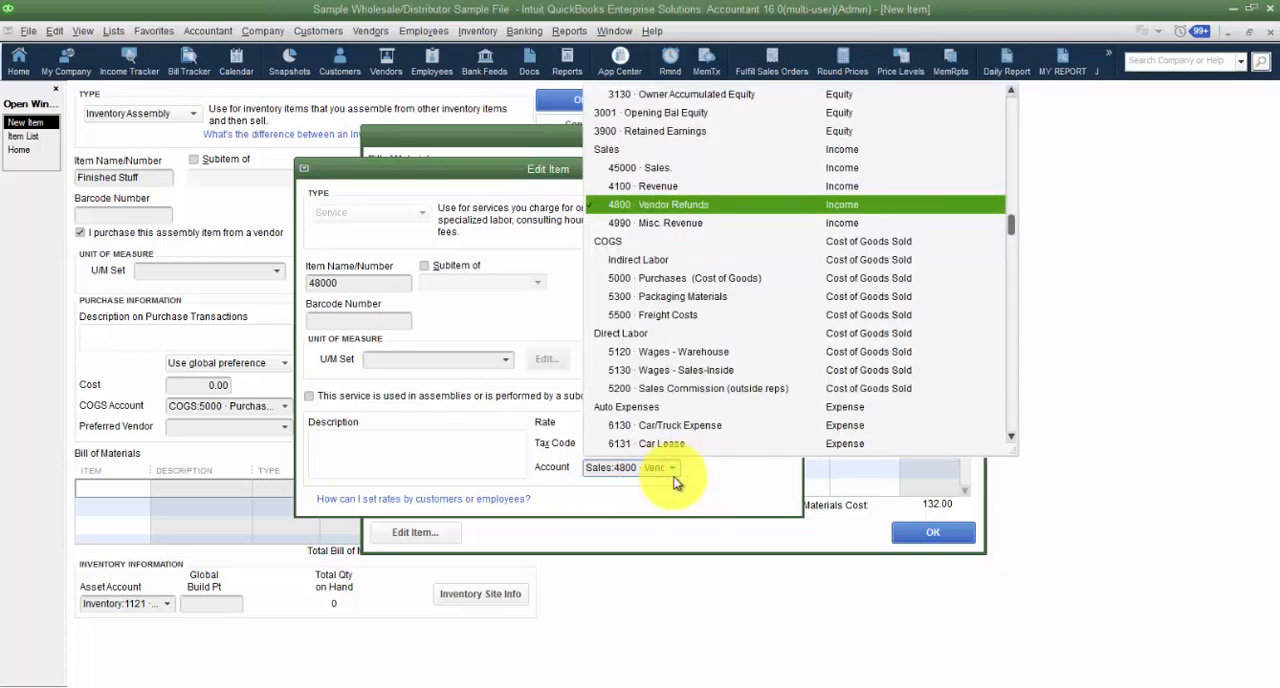
key("Return")
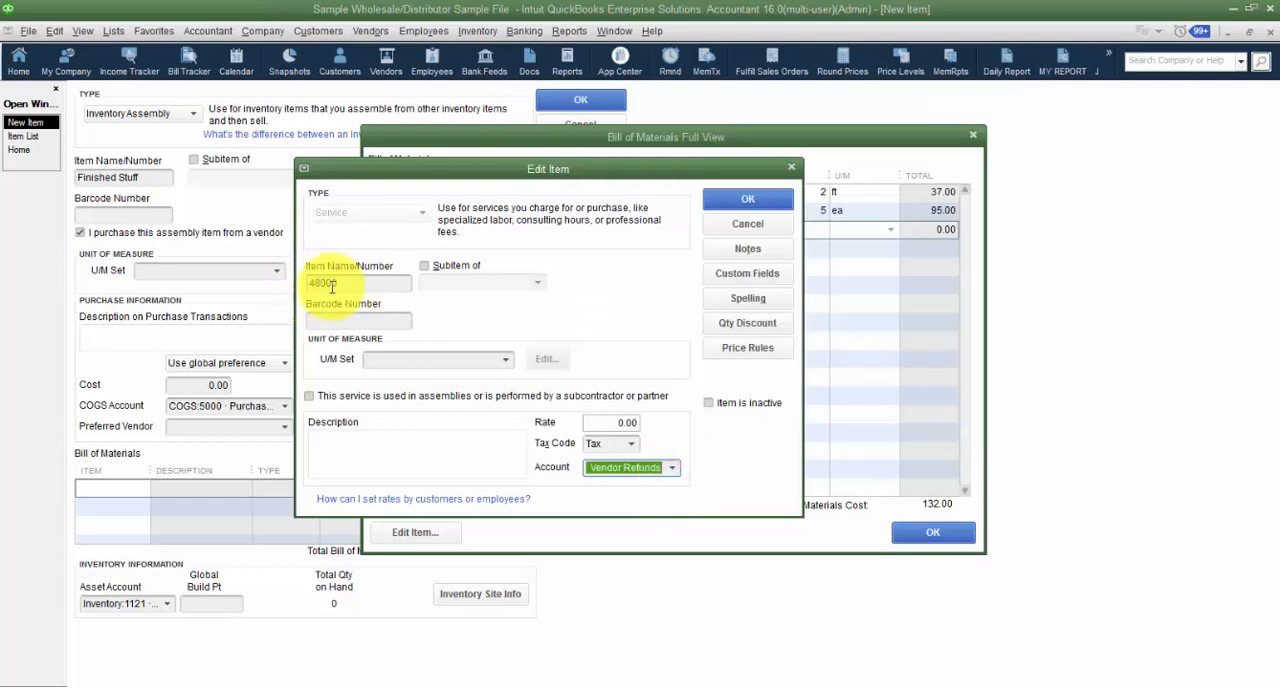
left_click(673, 467)
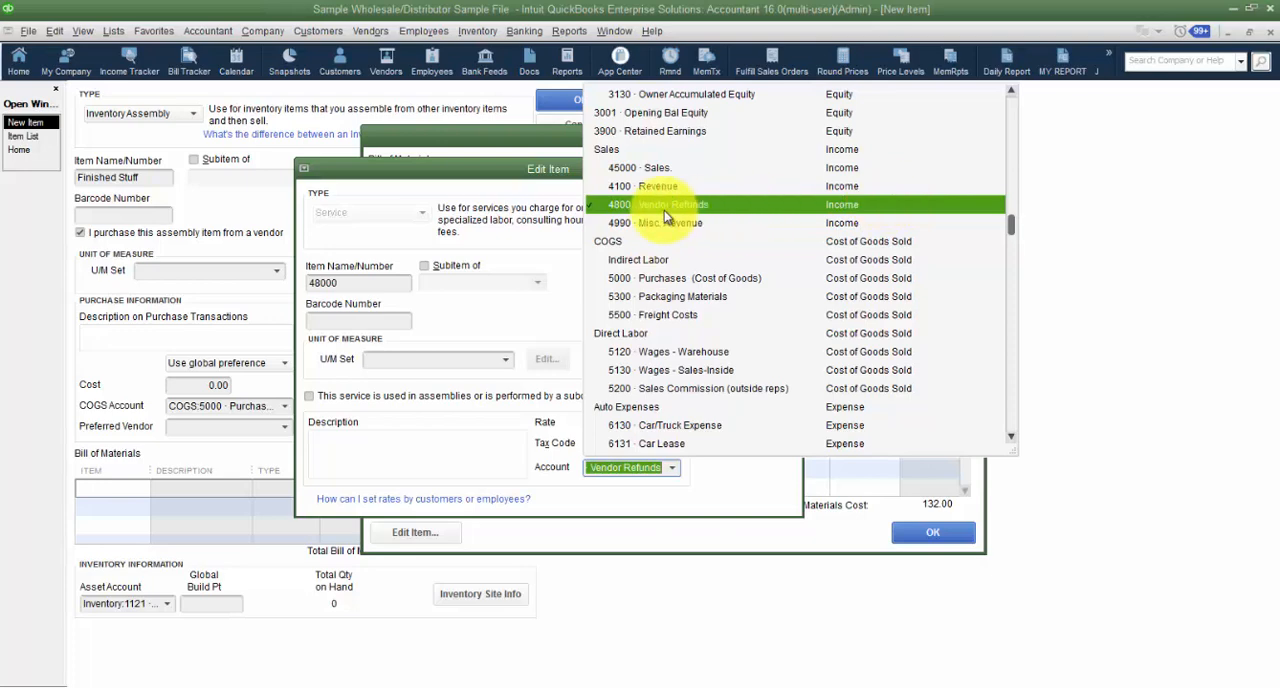
left_click(726, 496)
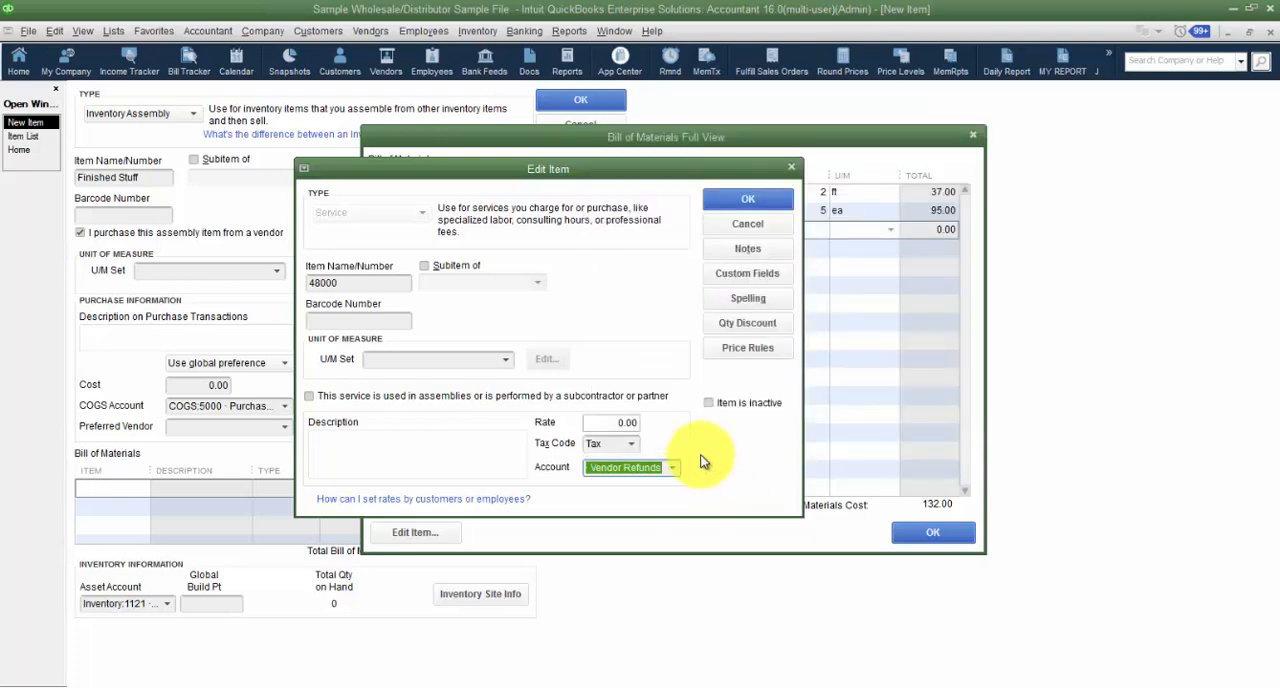
left_click_drag(543, 169, 605, 329)
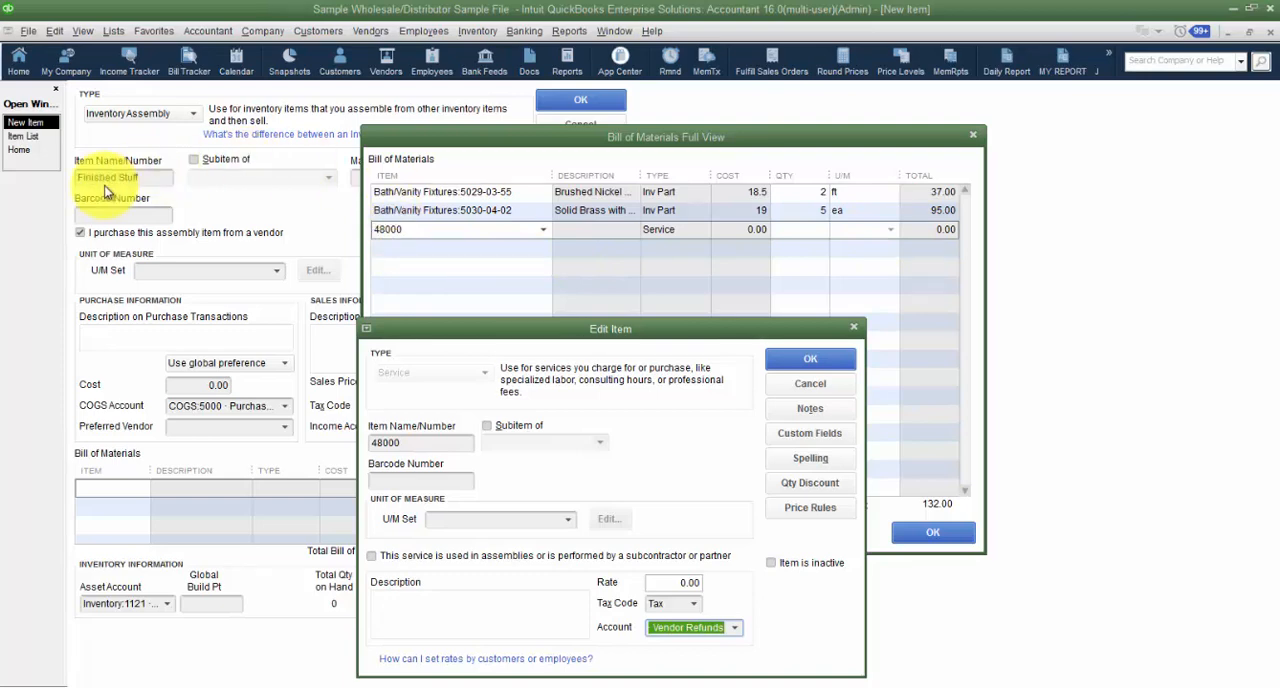
left_click(733, 629)
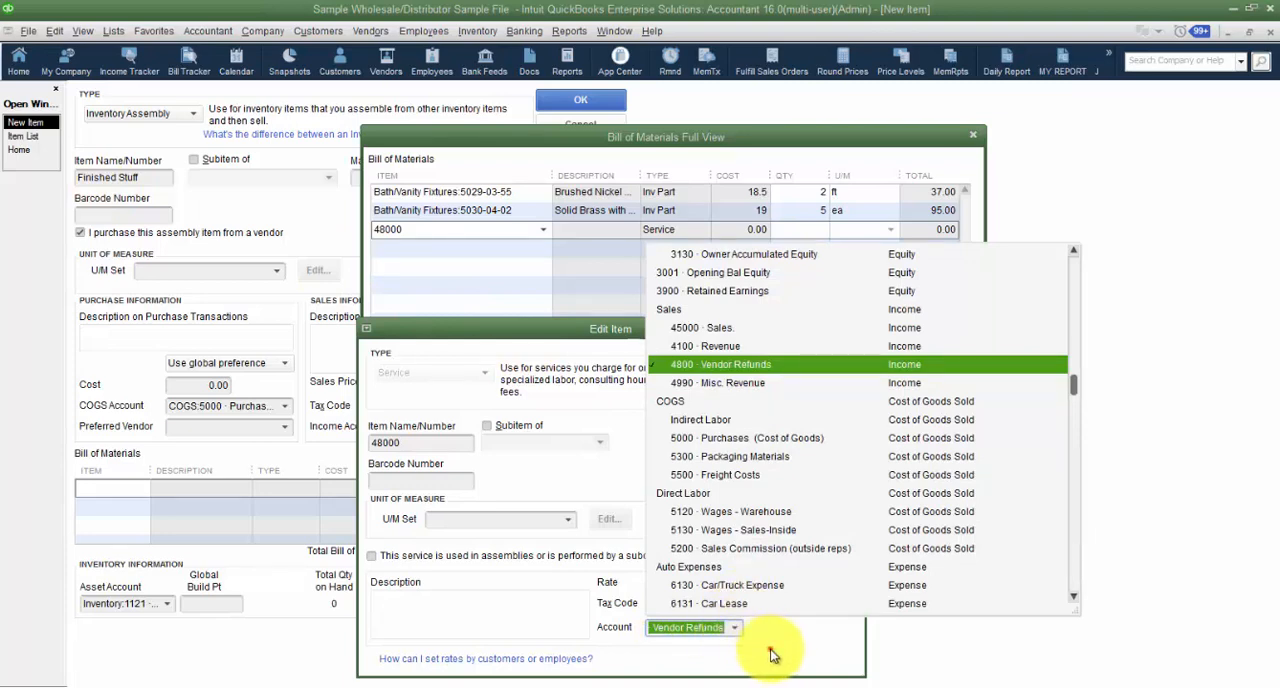
left_click(766, 652)
left_click(816, 382)
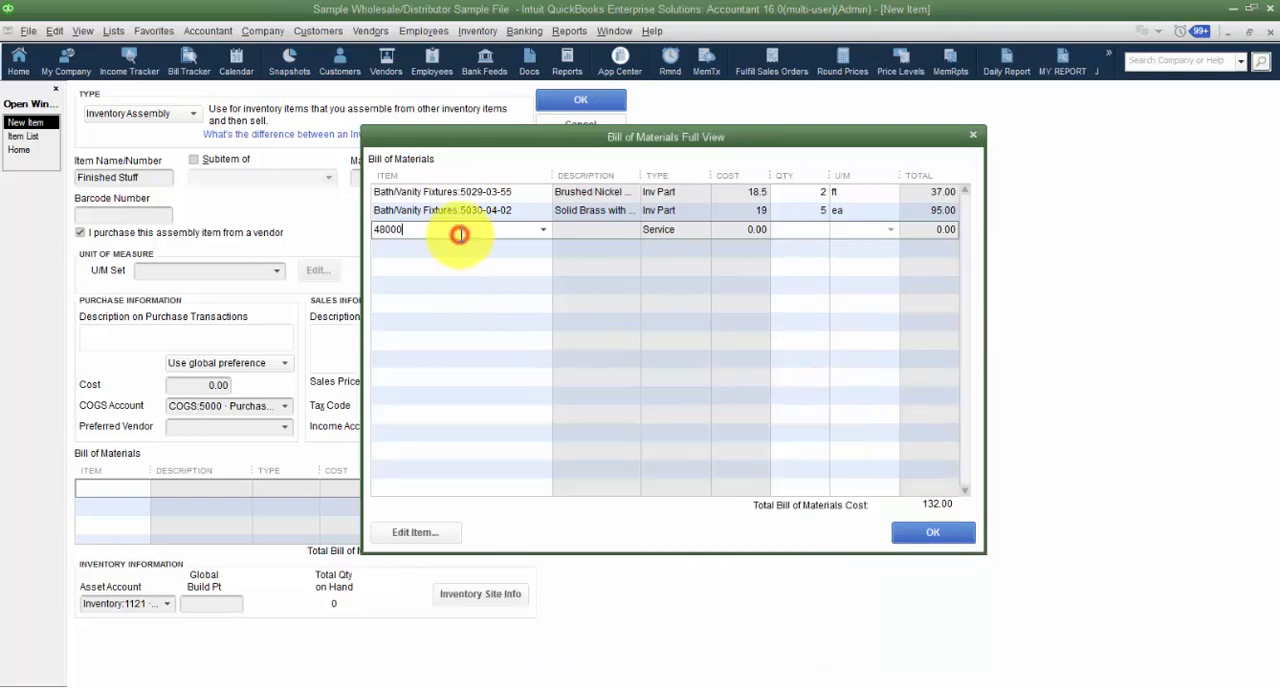
- Replace component 48000 with a new item named Machining and set its type to Service
left_click_drag(495, 232, 358, 229)
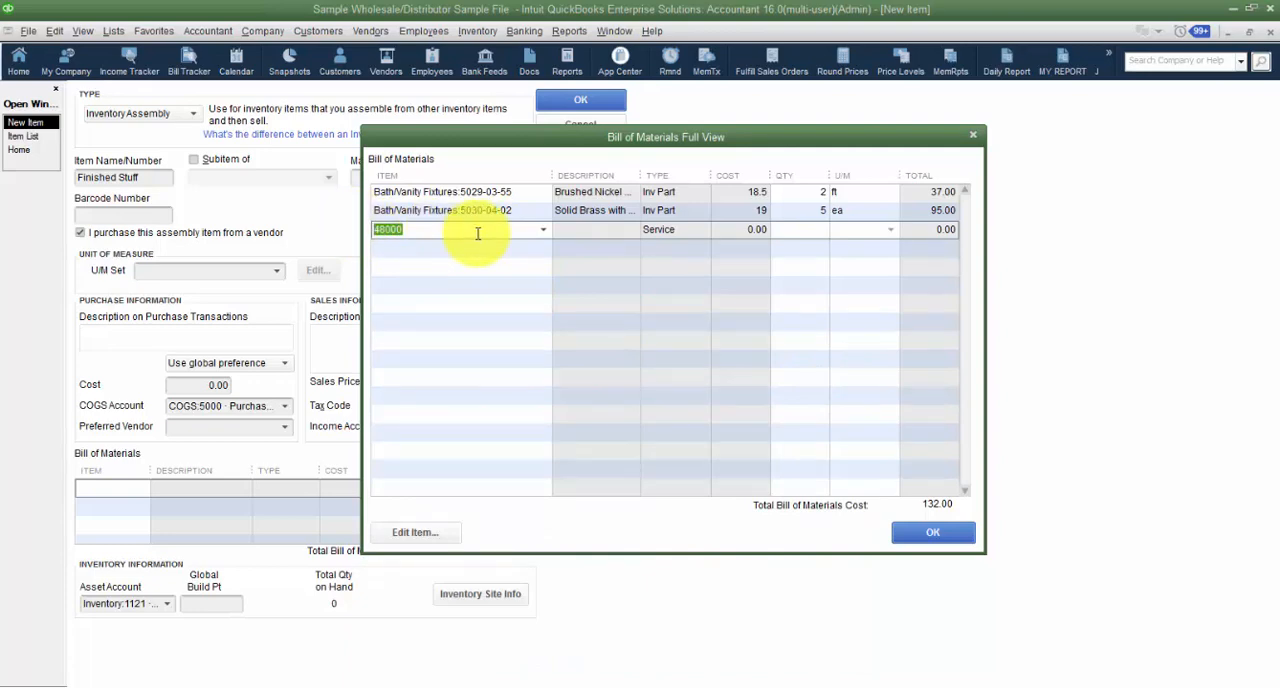
type("Ma")
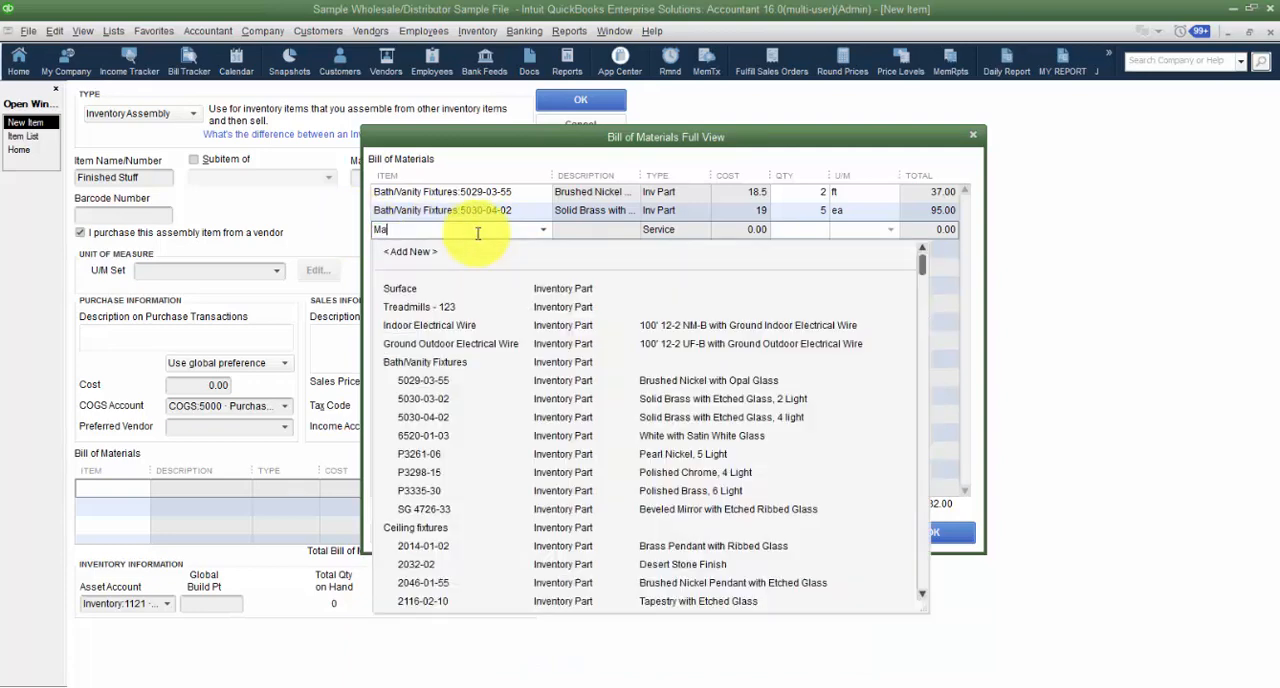
type("chining")
key("Tab")
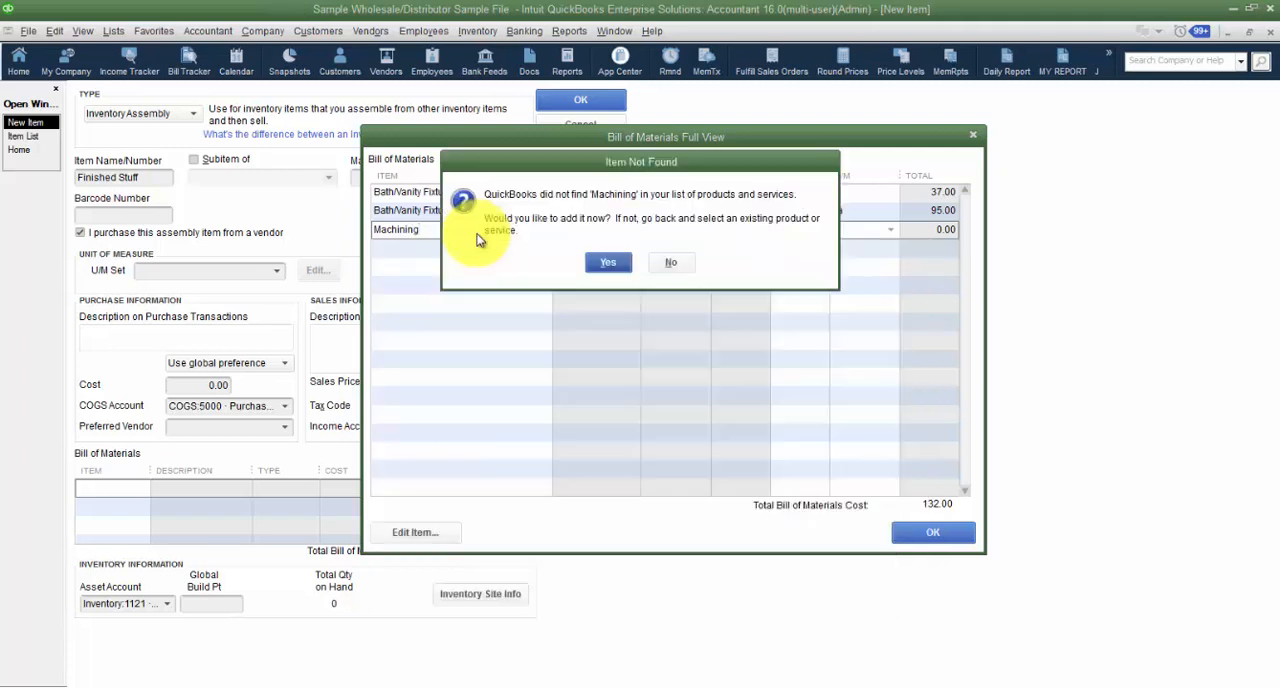
left_click_drag(559, 168, 559, 268)
left_click(604, 364)
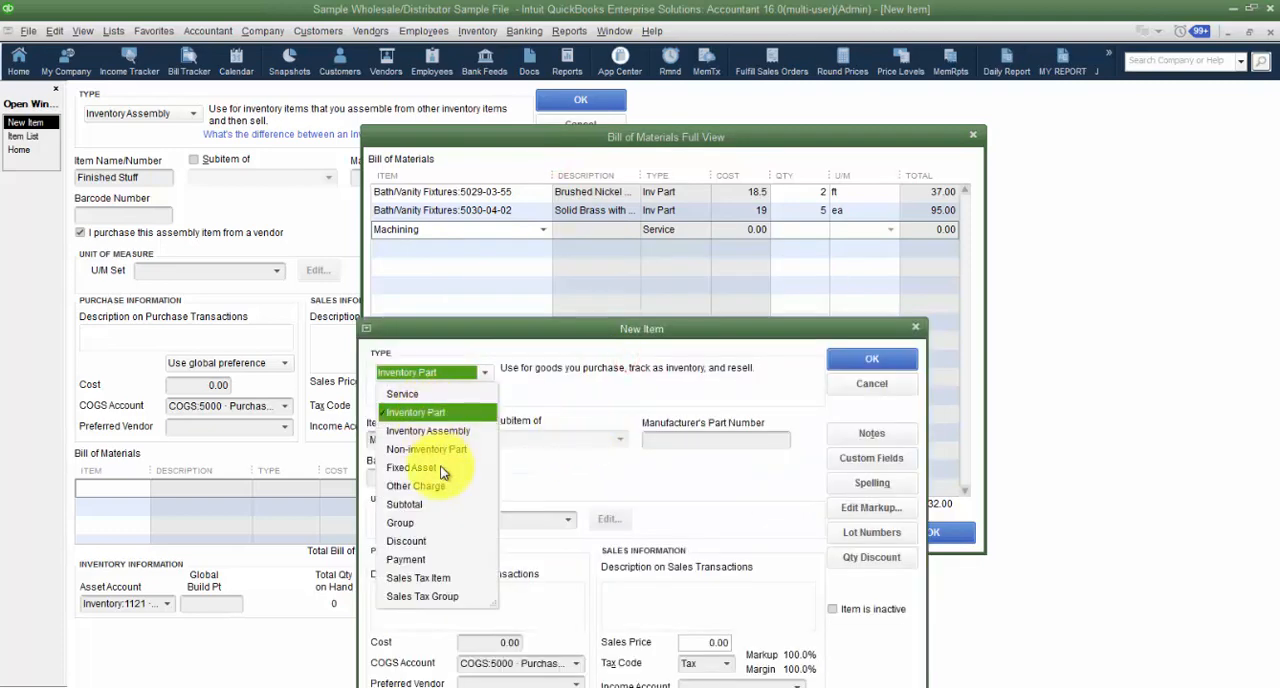
left_click(408, 397)
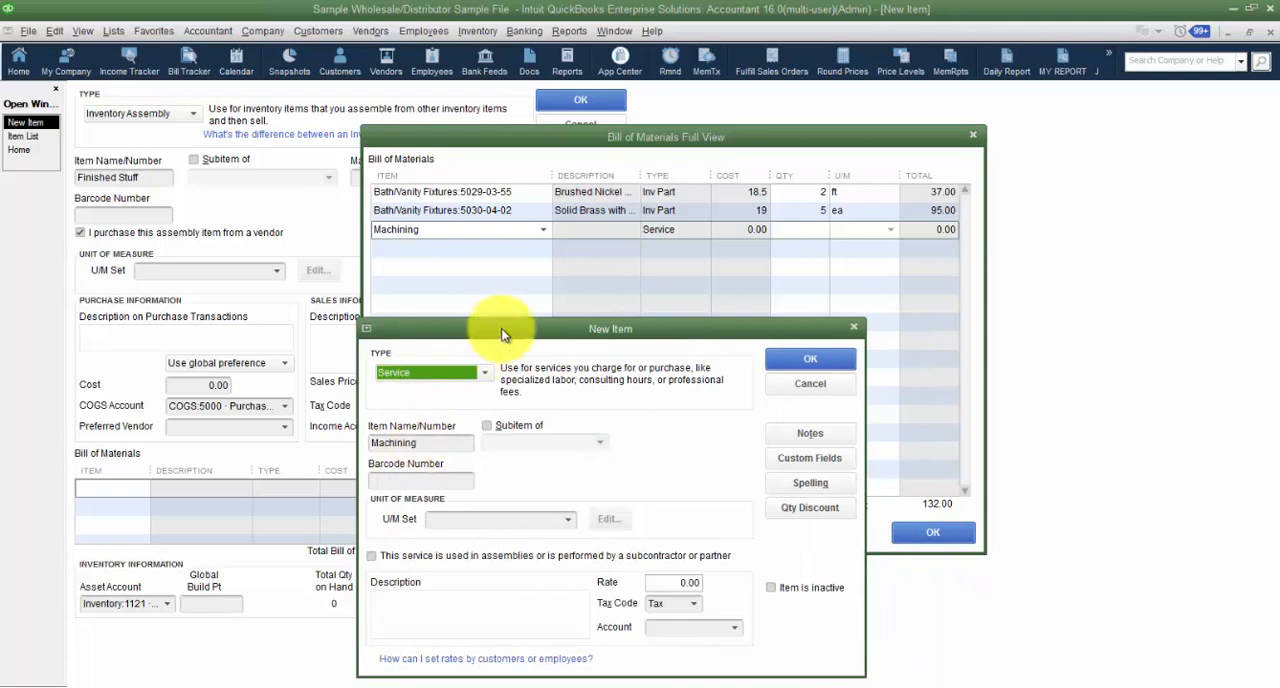
left_click_drag(509, 328, 515, 278)
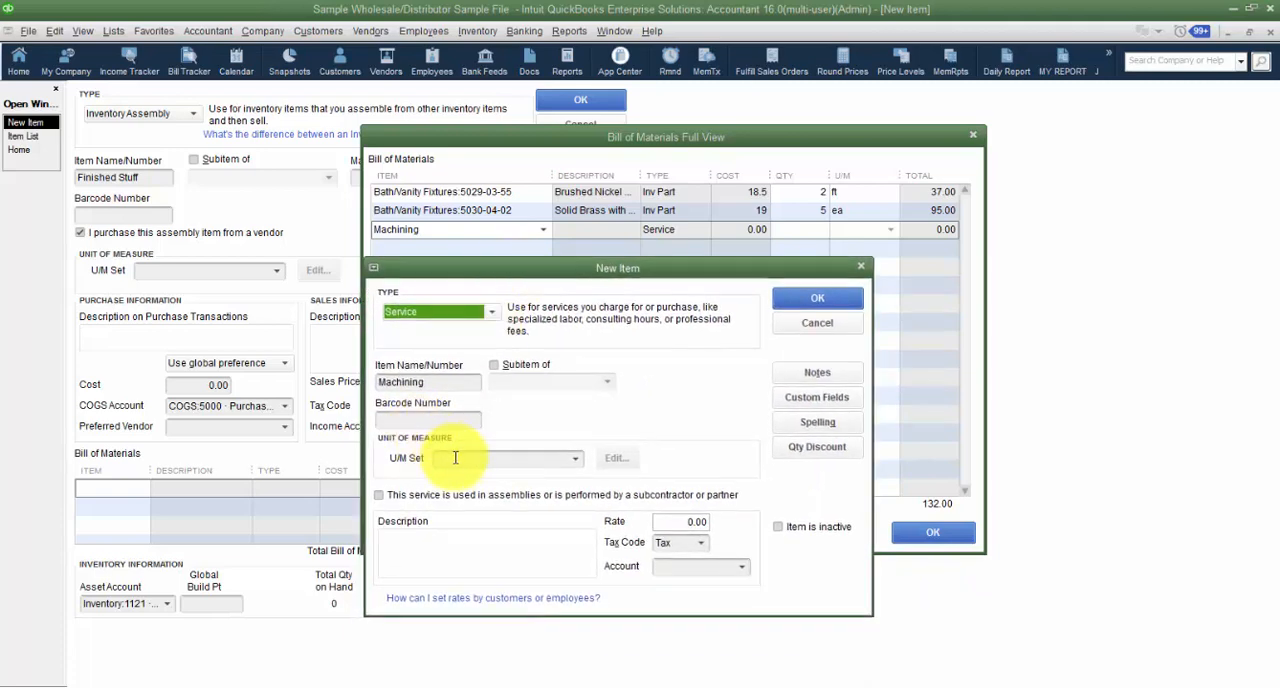
- Mark the Machining service as used in assemblies or performed by a subcontractor or partner and set its cost to 1.00
left_click(392, 496)
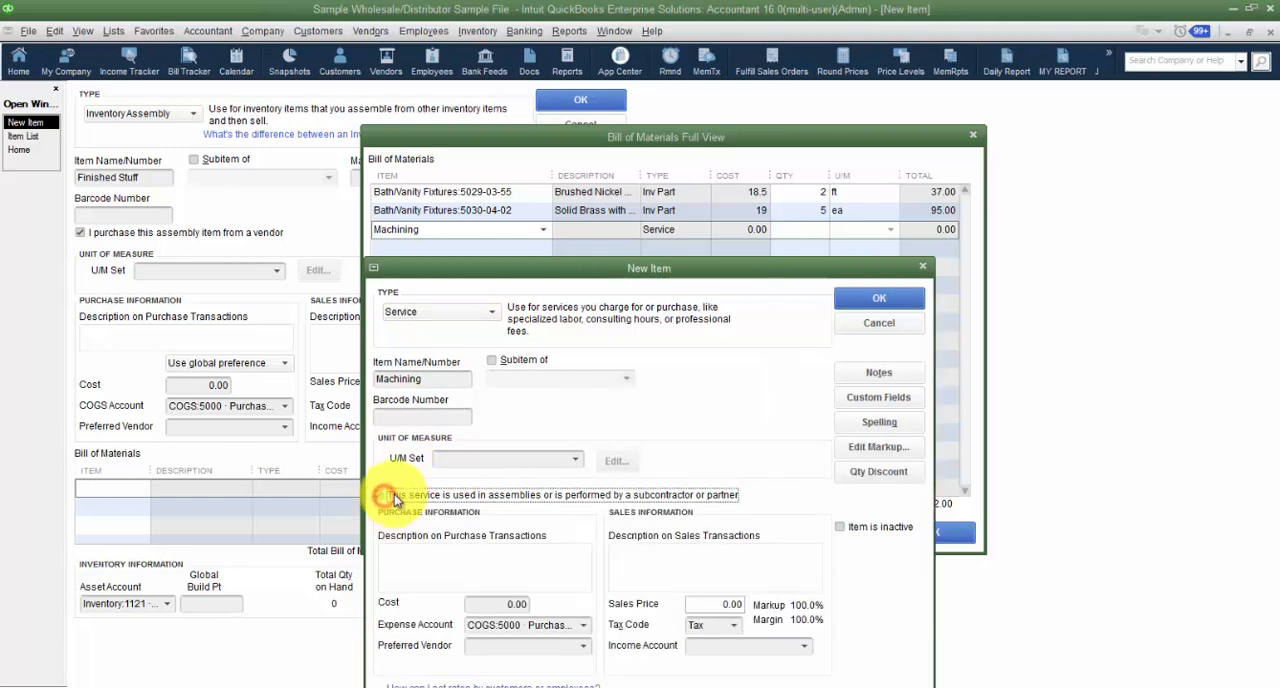
left_click(463, 580)
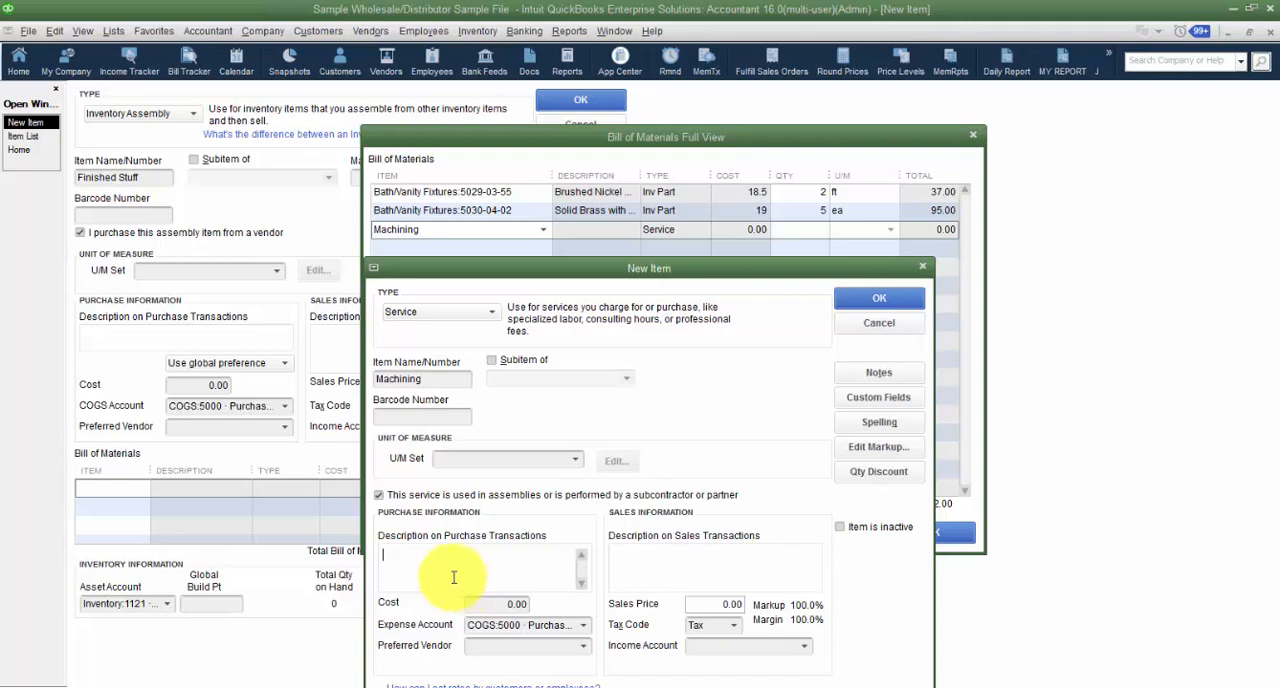
left_click(386, 497)
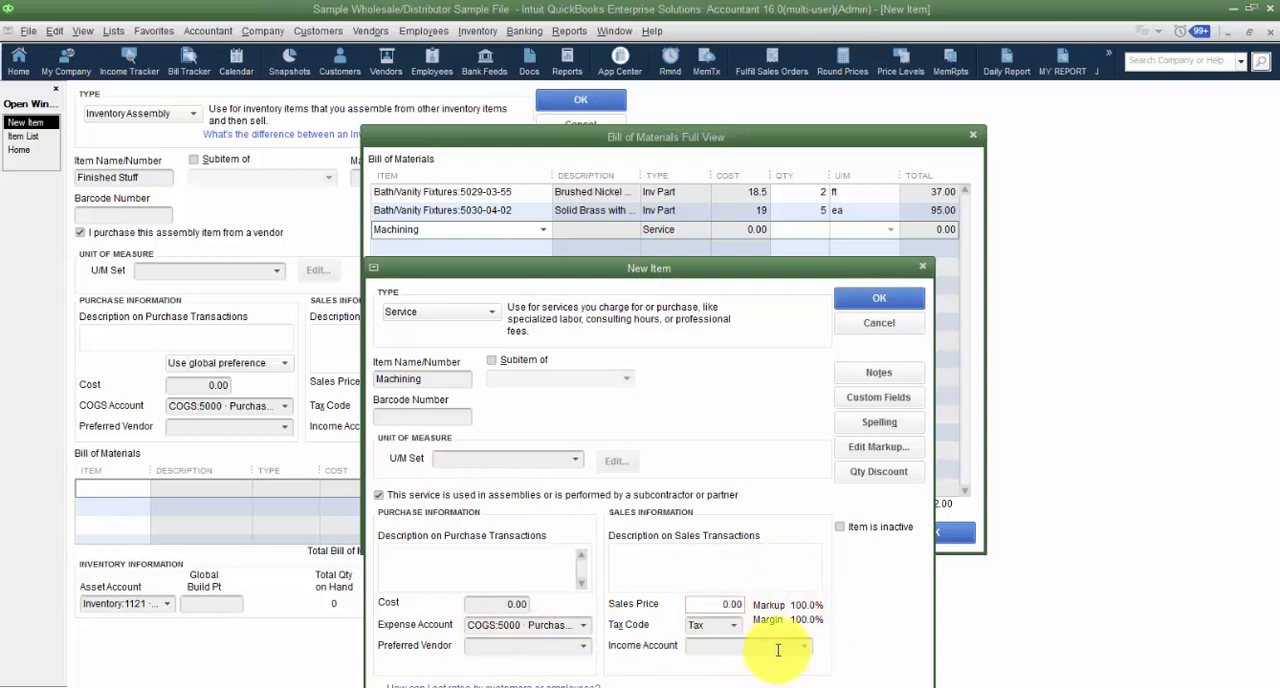
left_click(484, 605)
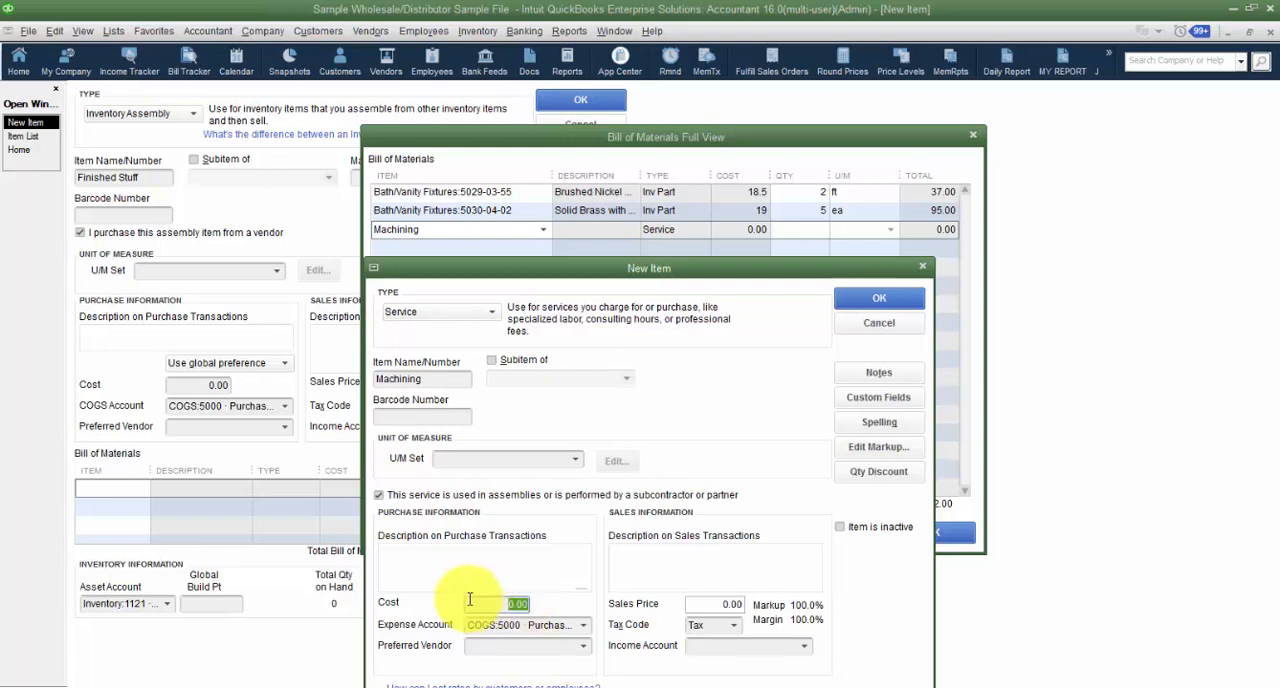
type("1")
key("Tab")
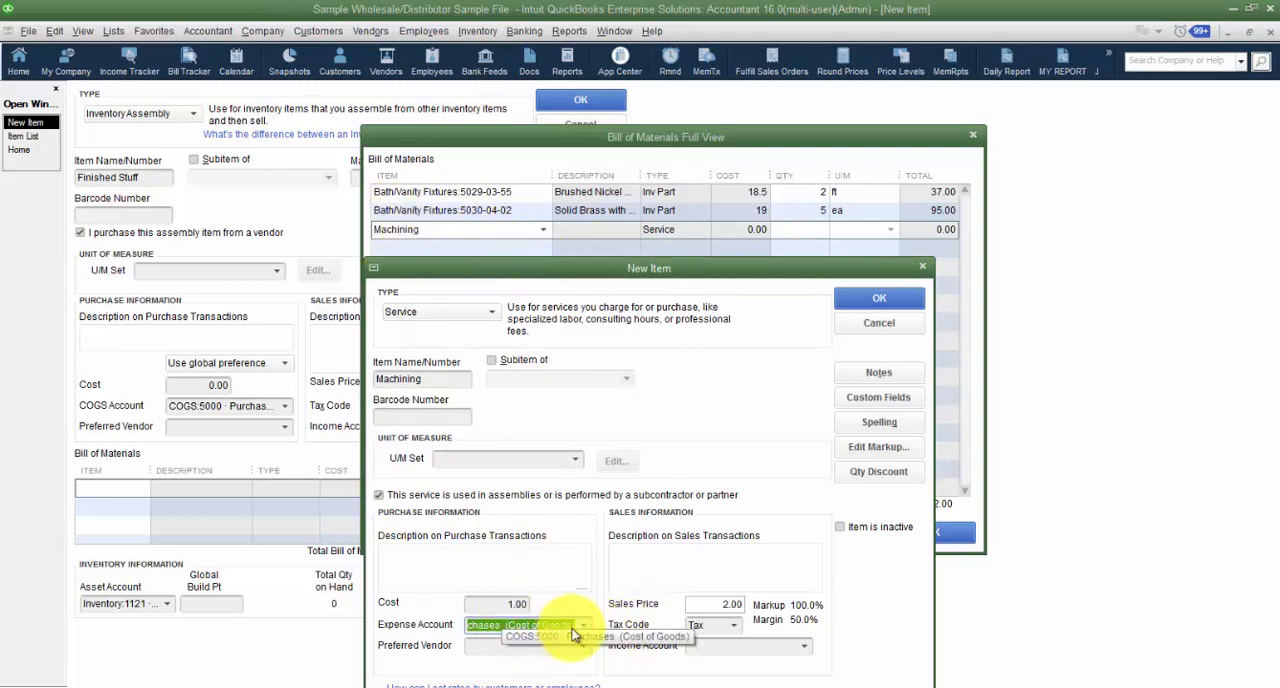
- Create the Other Current Asset account Machining WIP as a subaccount of Inventory and use it as the Machining item's expense account
type("Machin")
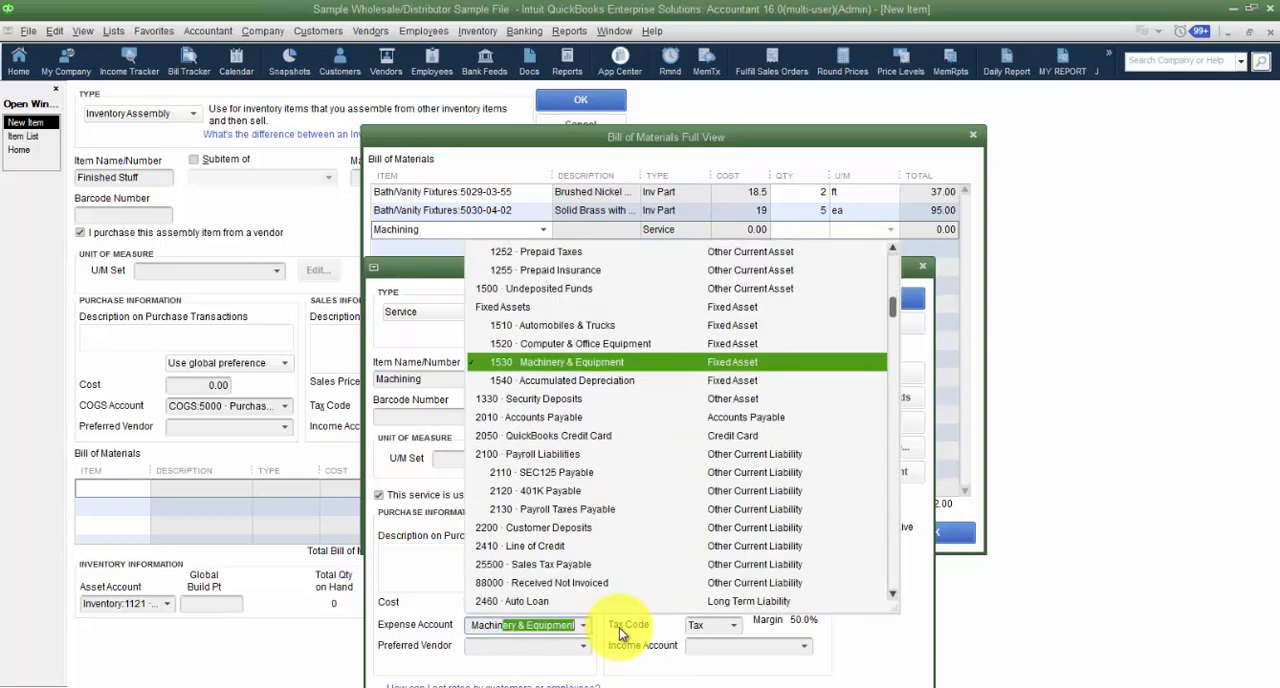
type("ing WIP")
key("Tab")
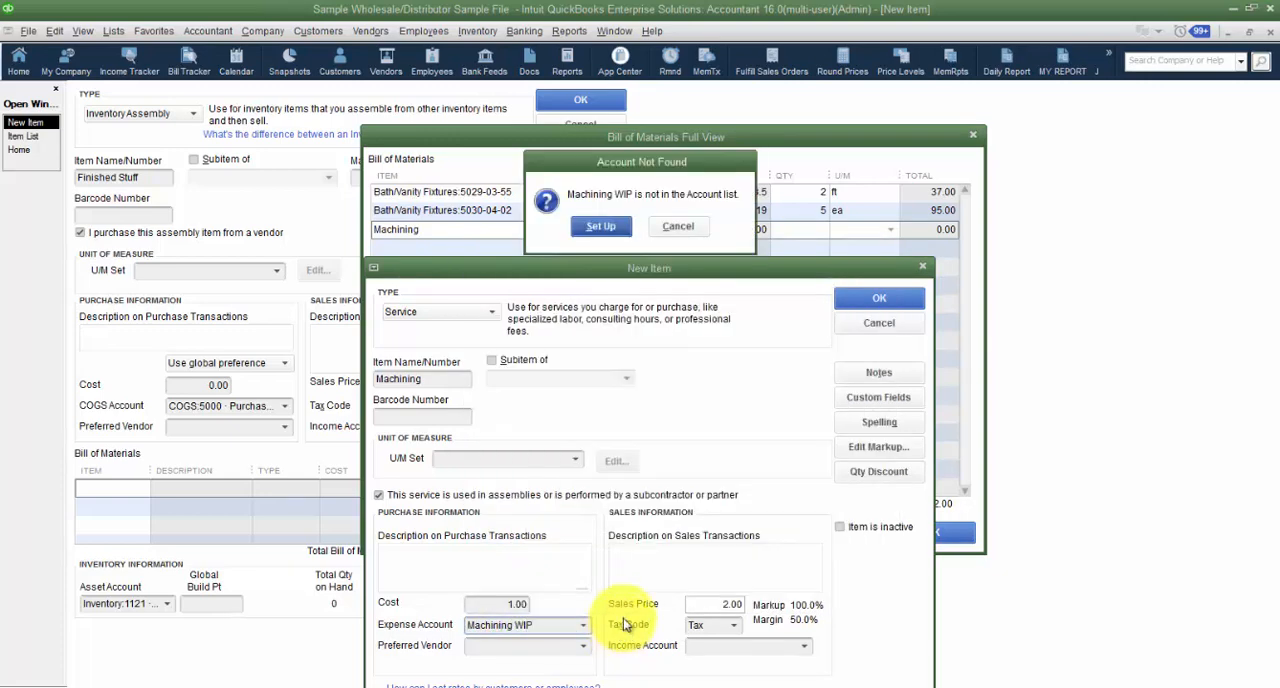
left_click(601, 227)
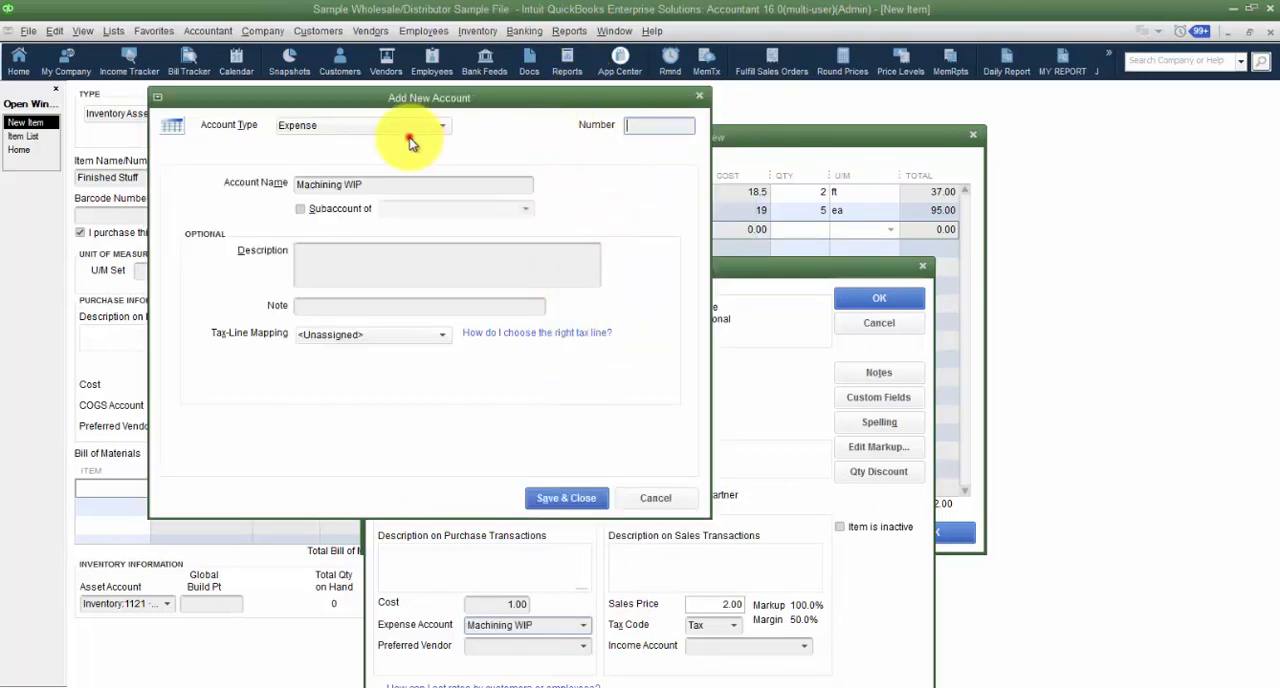
left_click(410, 143)
left_click(362, 182)
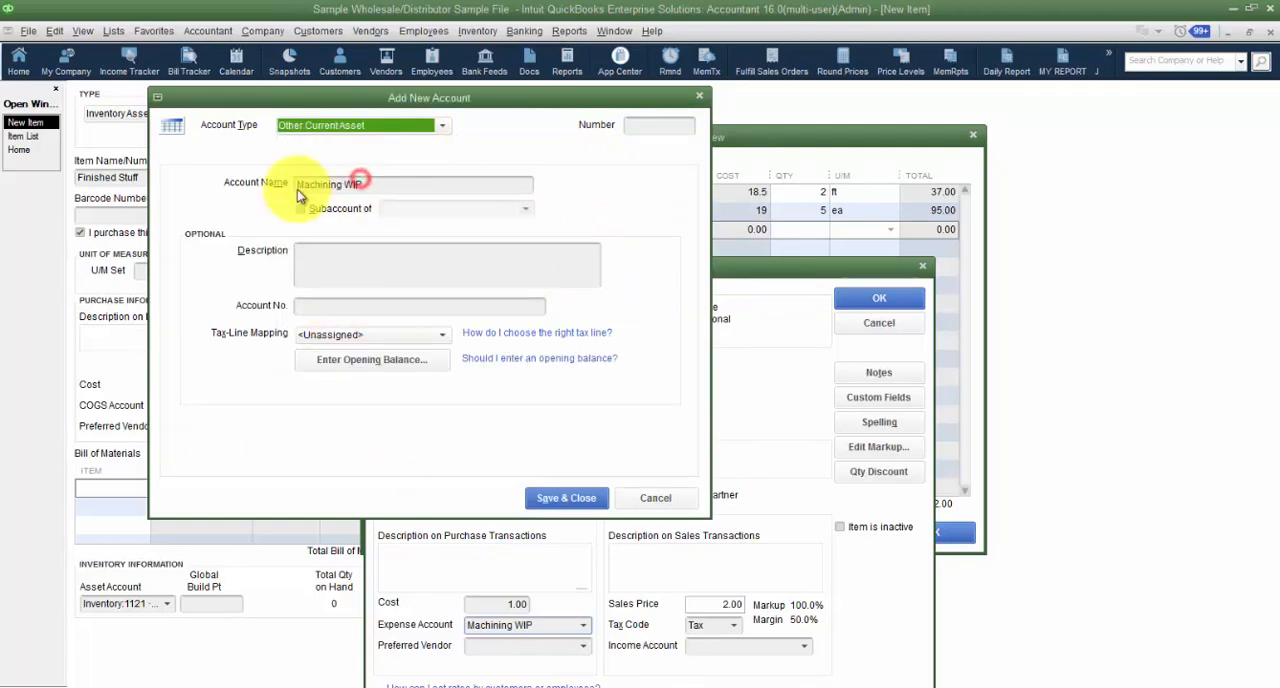
left_click(301, 208)
left_click(527, 209)
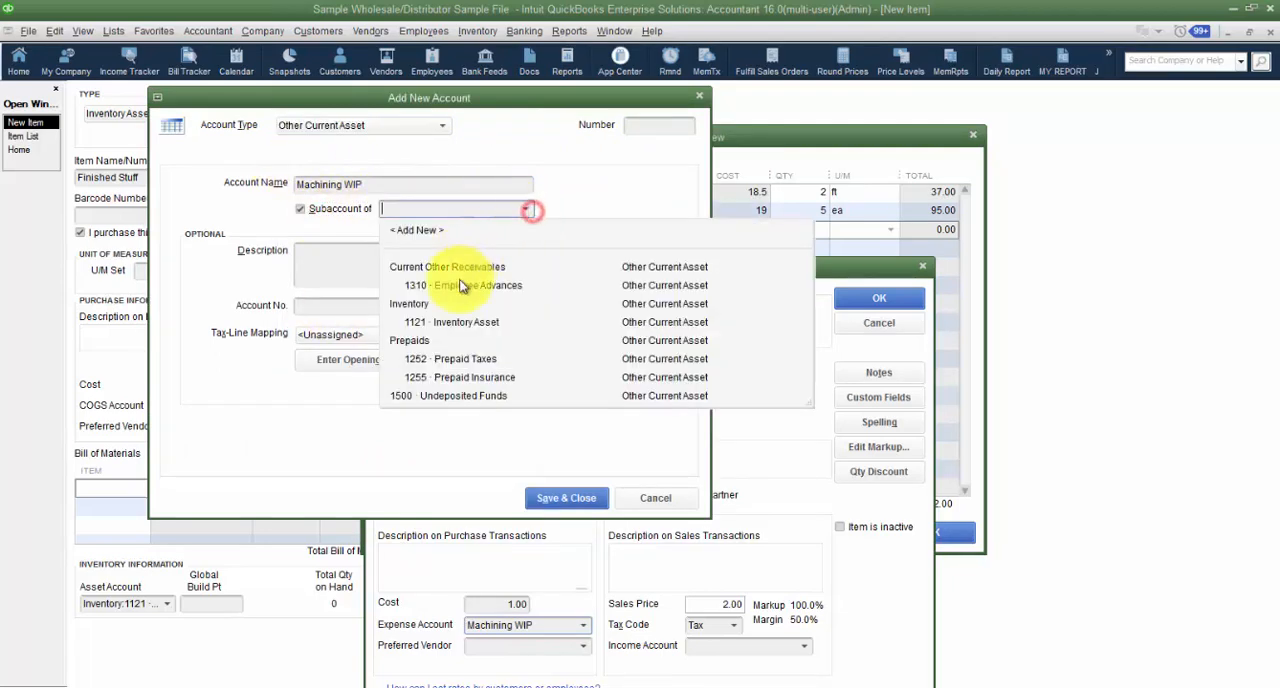
left_click(412, 304)
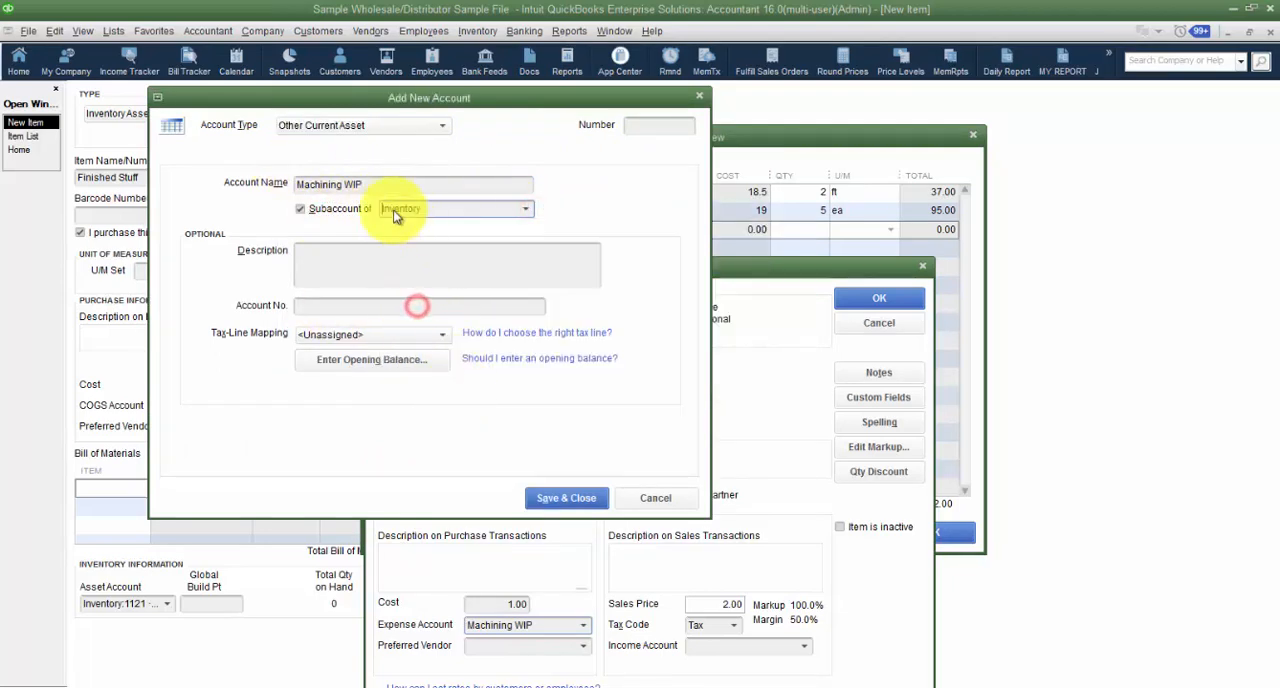
left_click(570, 498)
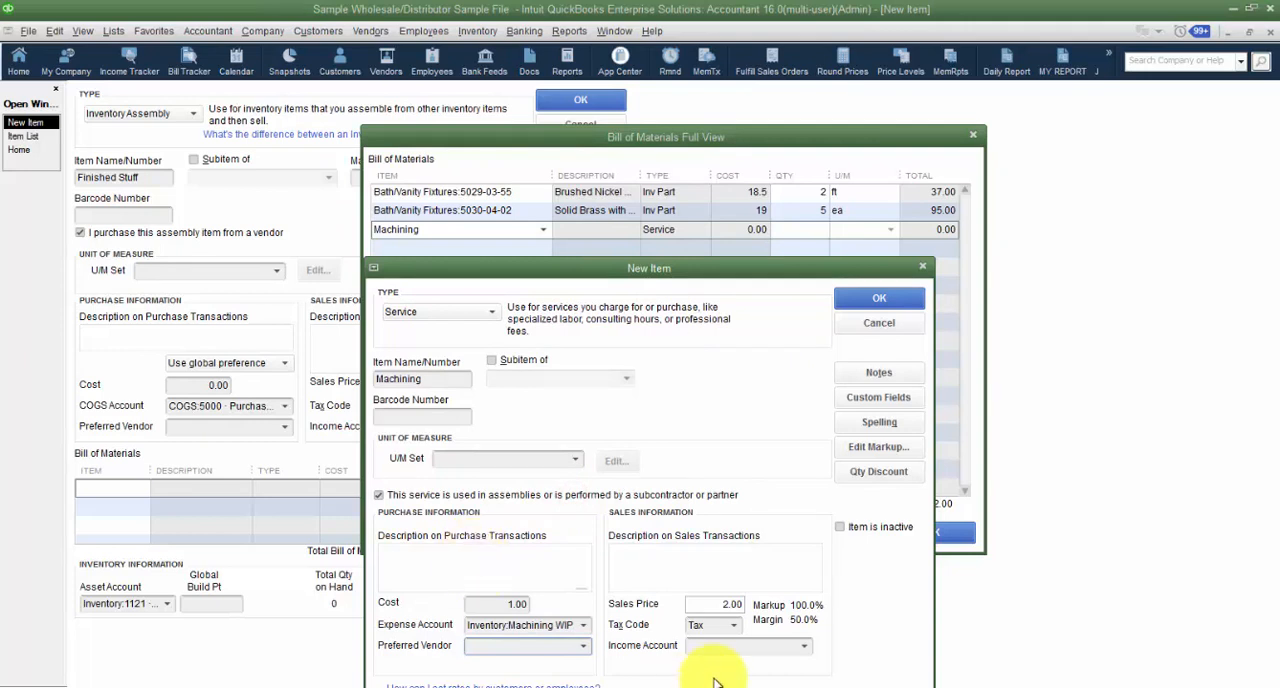
- Set the Machining item's sales price to 0.00, tax code to Non, and income account to Sales:45000 · Sales
left_click(710, 604)
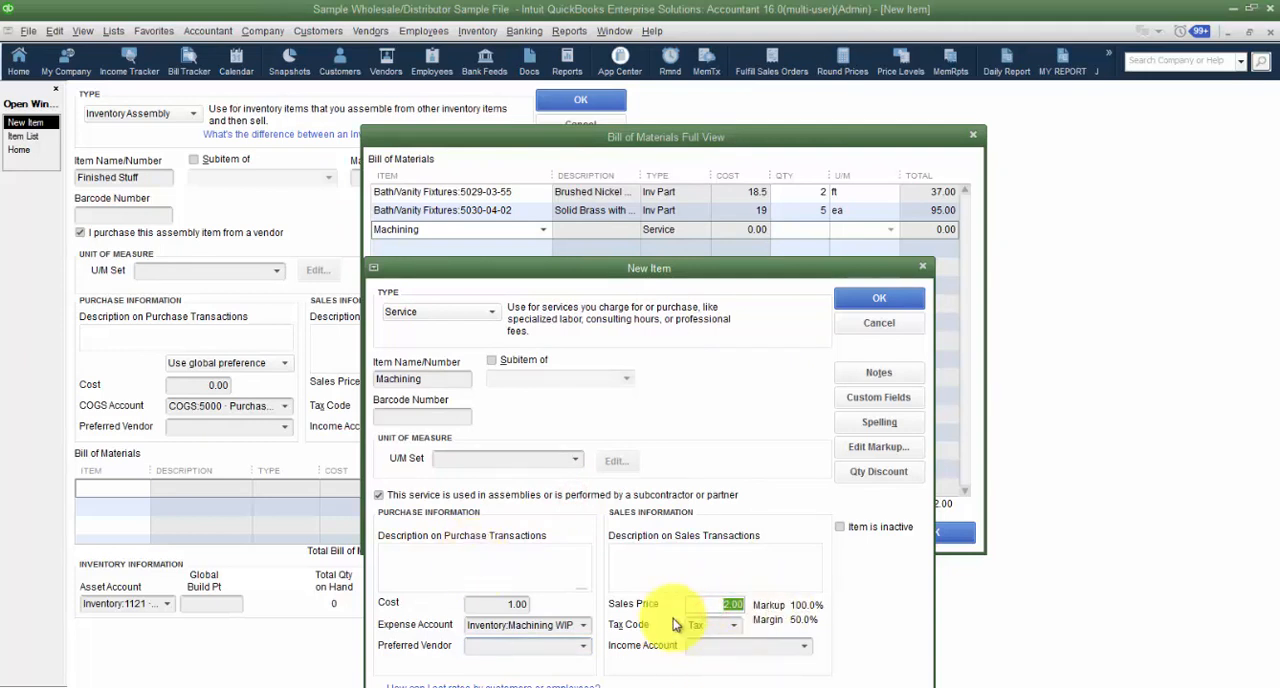
type("20")
key("Tab")
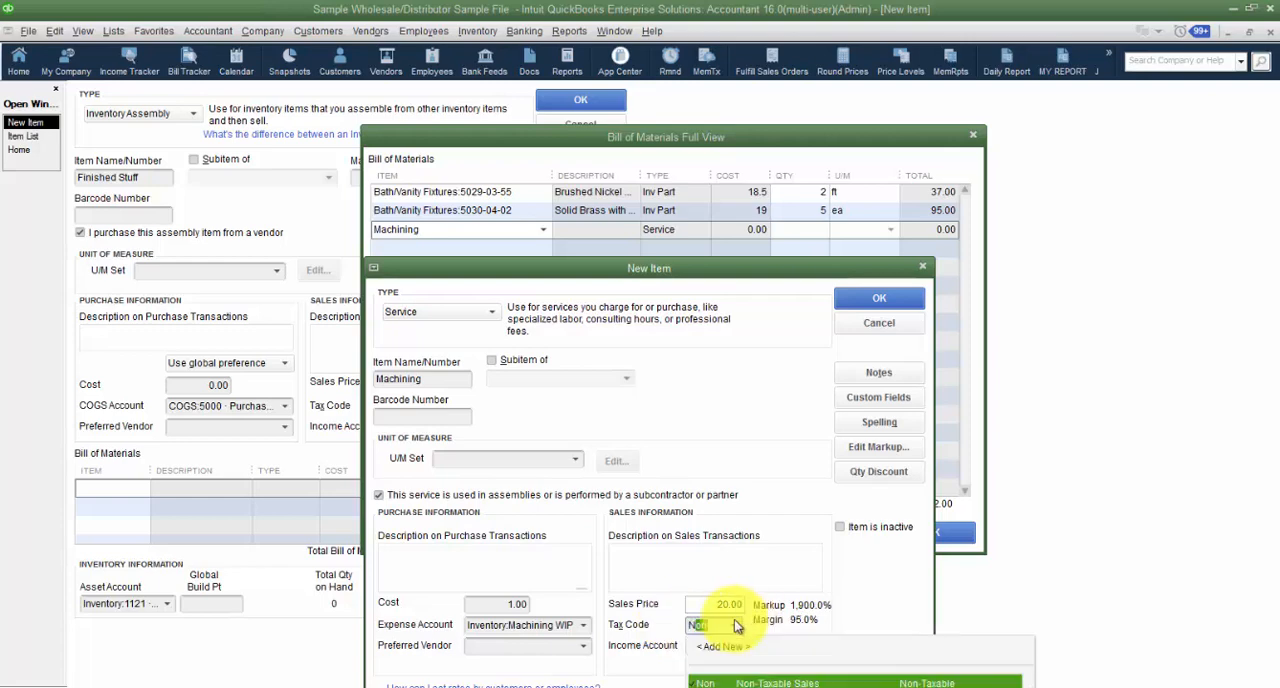
left_click(803, 648)
left_click(745, 292)
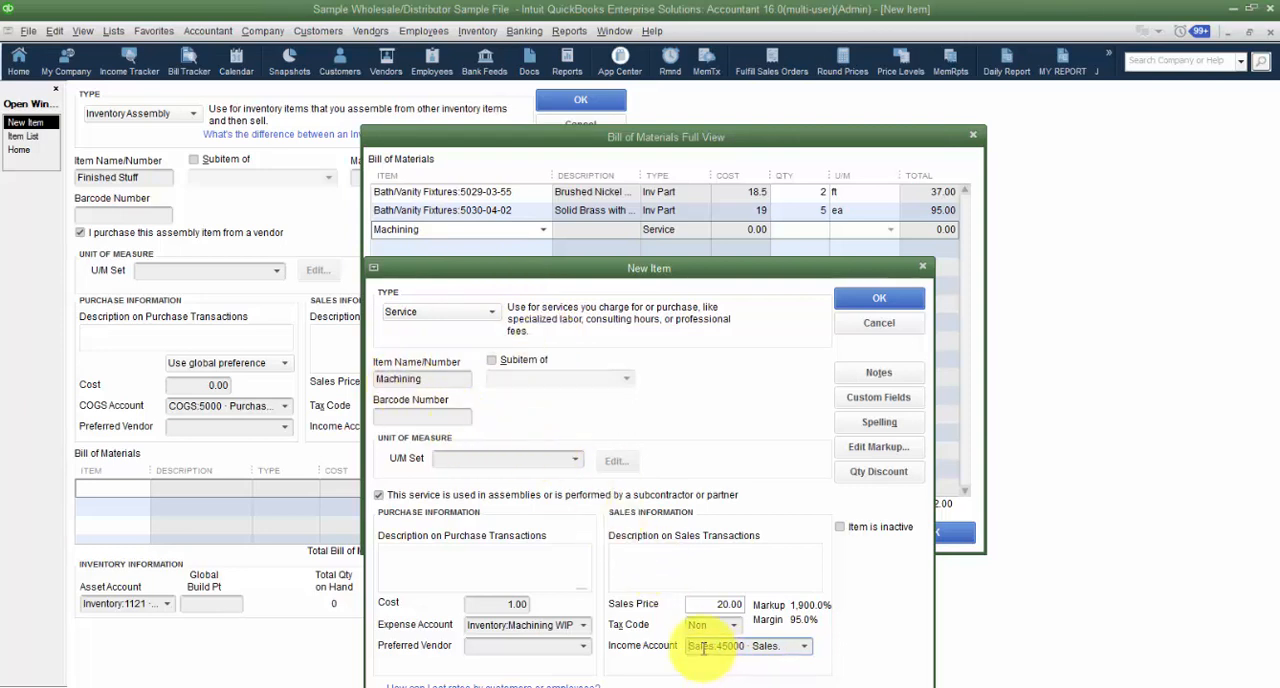
double_click(700, 602)
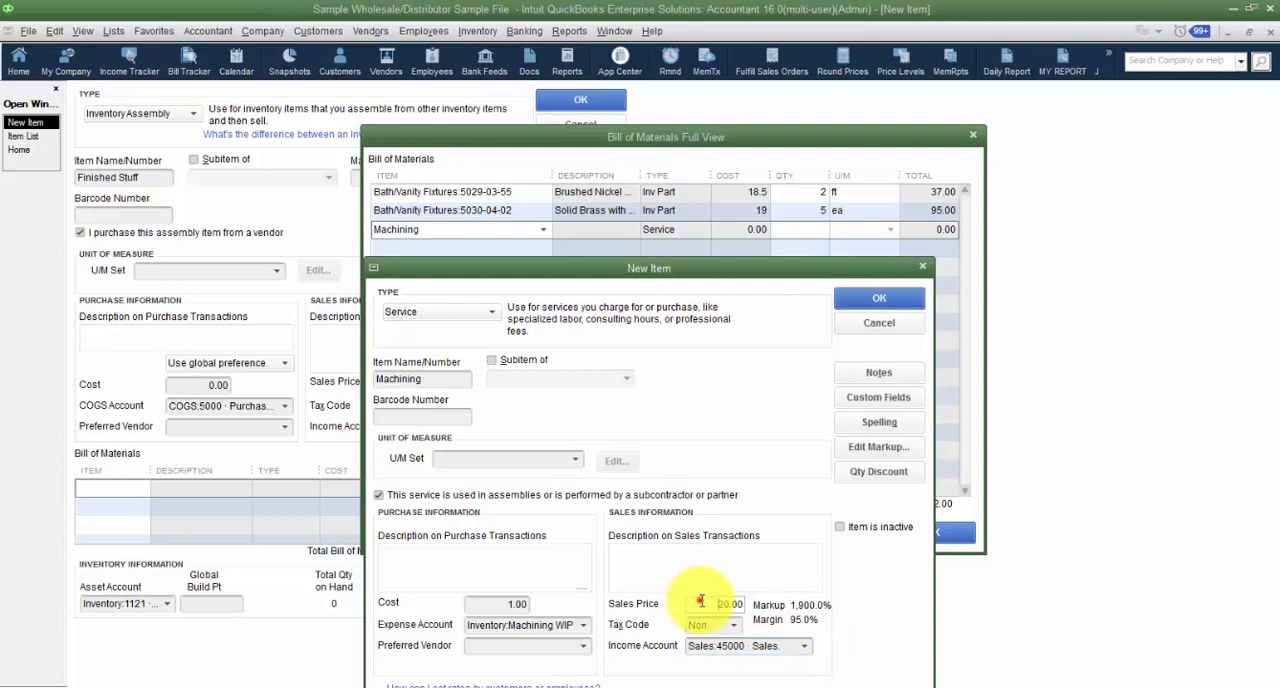
type("0")
key("Tab")
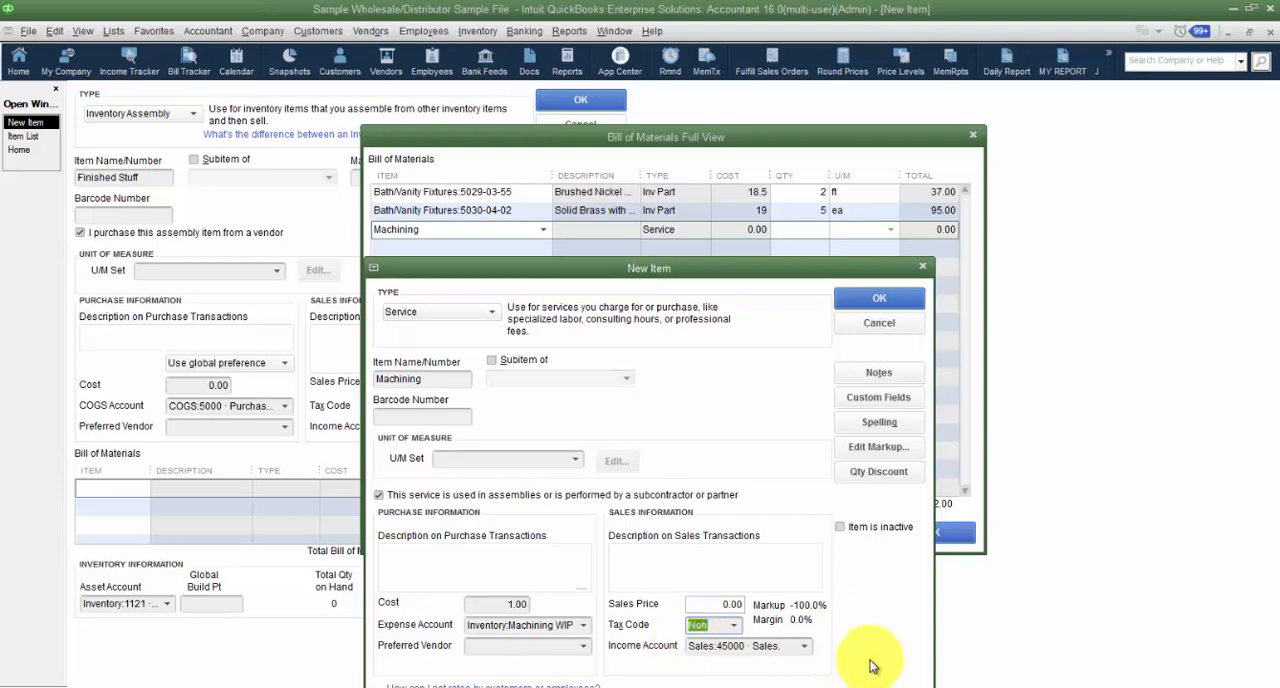
- Enter Machining as the item's purchase and sales descriptions and save the new service item
left_click_drag(721, 272, 682, 187)
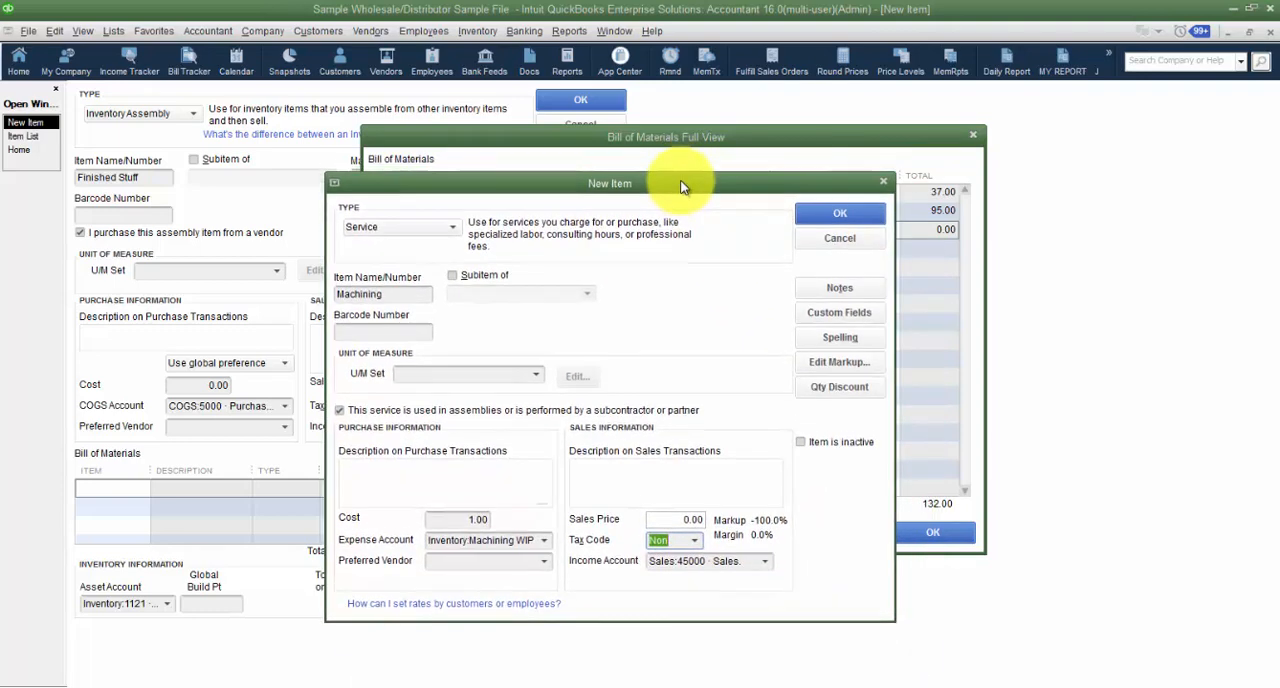
left_click(441, 485)
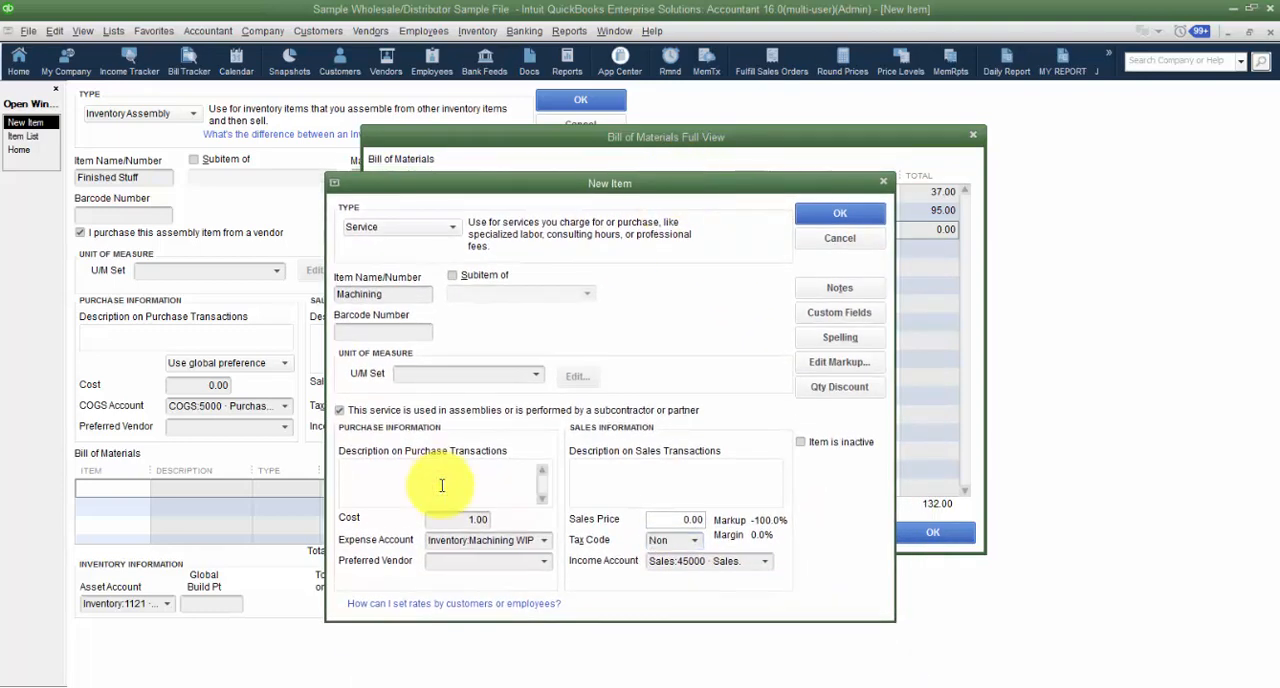
left_click_drag(418, 293, 302, 300)
key("ctrl+c")
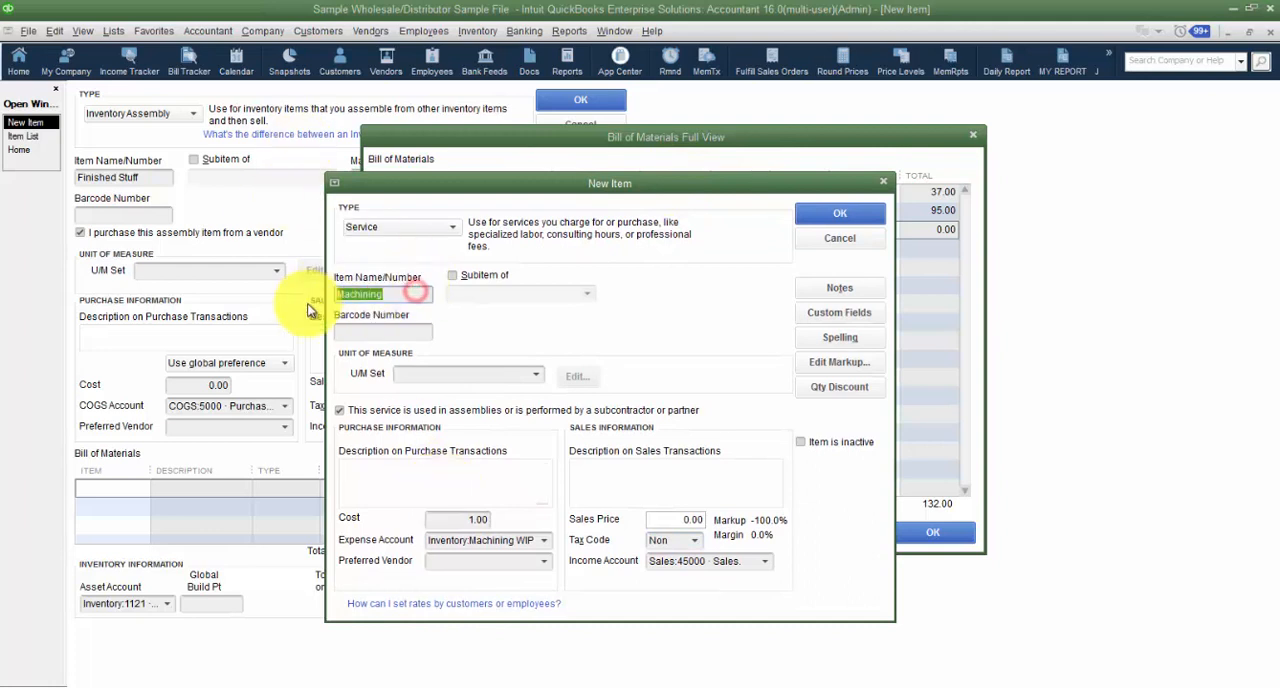
left_click(419, 488)
key("ctrl+v")
left_click(648, 479)
key("ctrl+v")
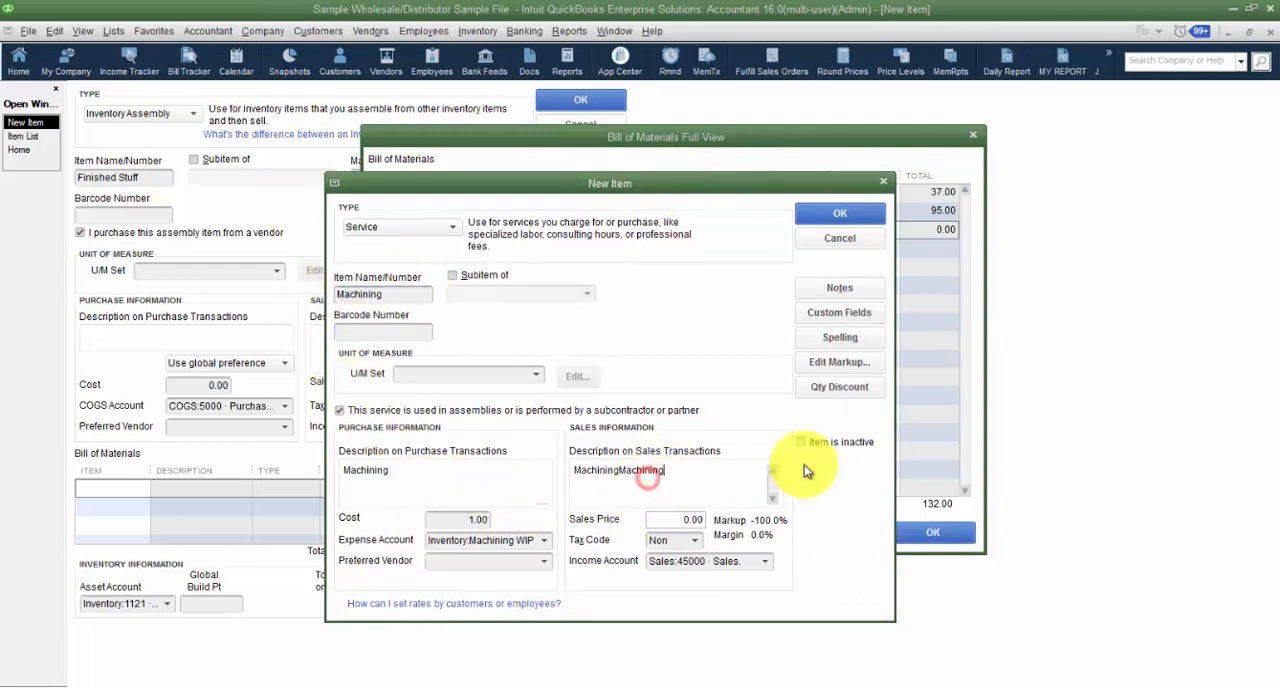
left_click_drag(726, 470, 624, 470)
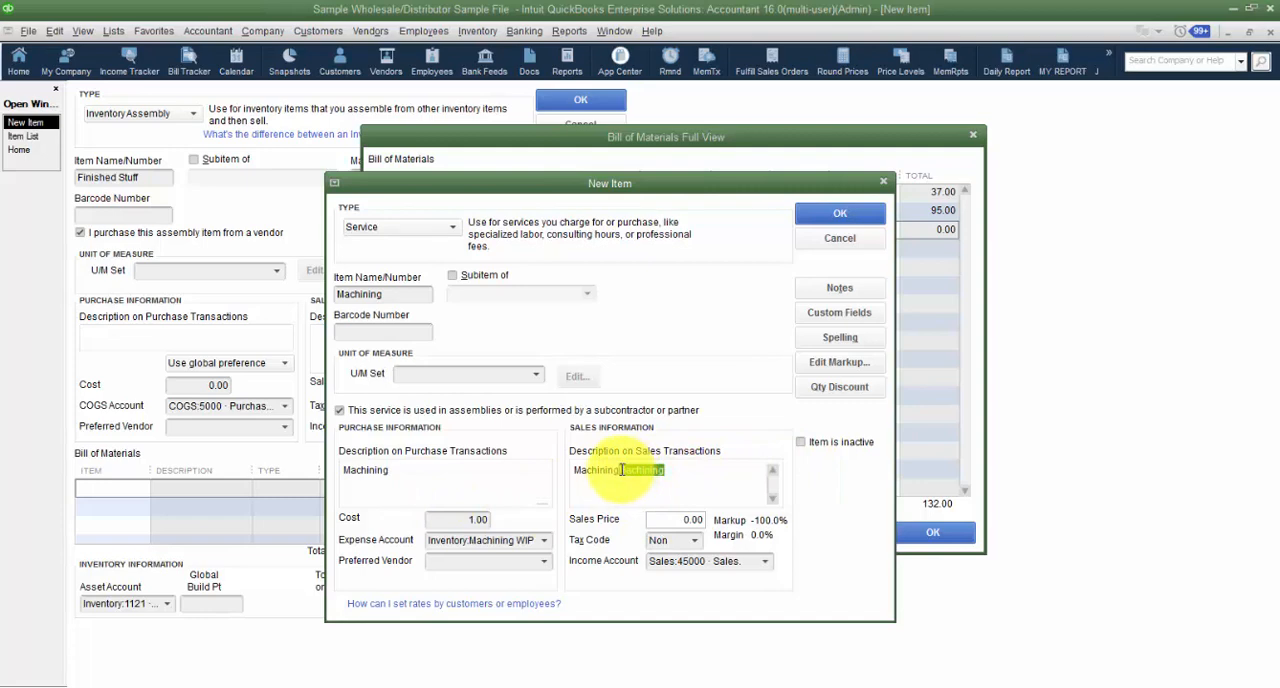
left_click(820, 213)
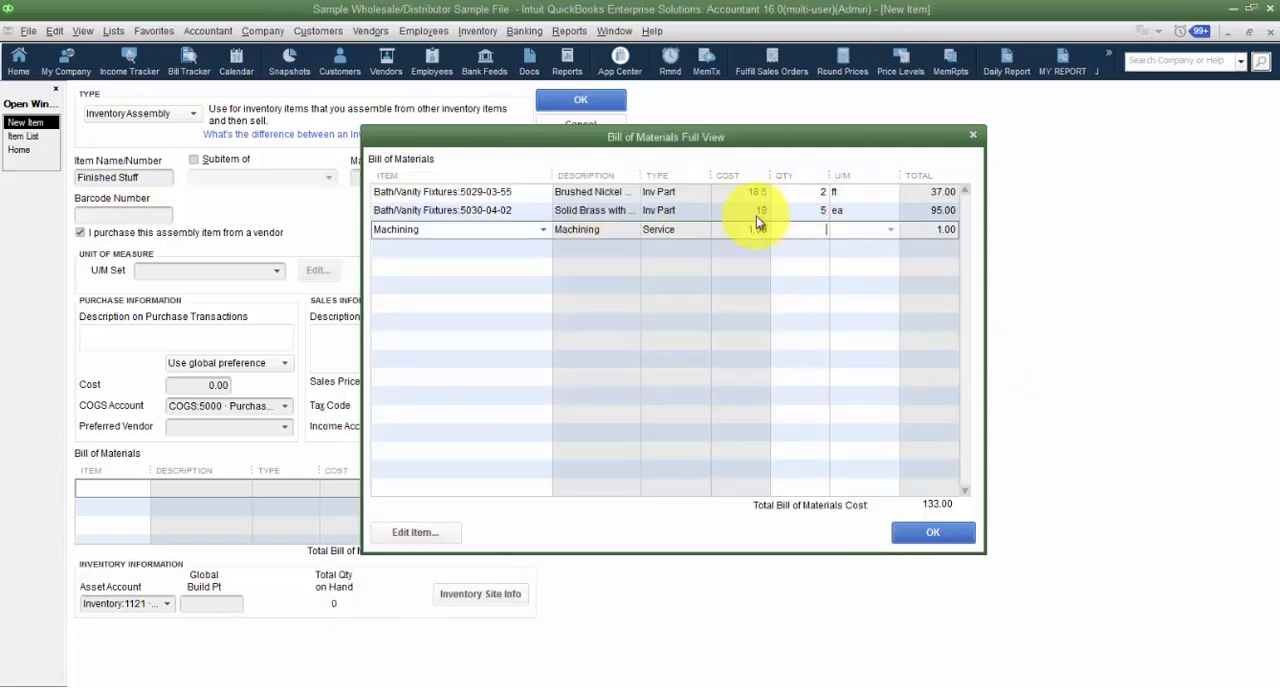
- Set the quantity of the Machining component in the bill of materials to 10
mouse_move(770, 174)
left_mouse_down()
mouse_move(785, 174)
mouse_move(766, 174)
left_mouse_up()
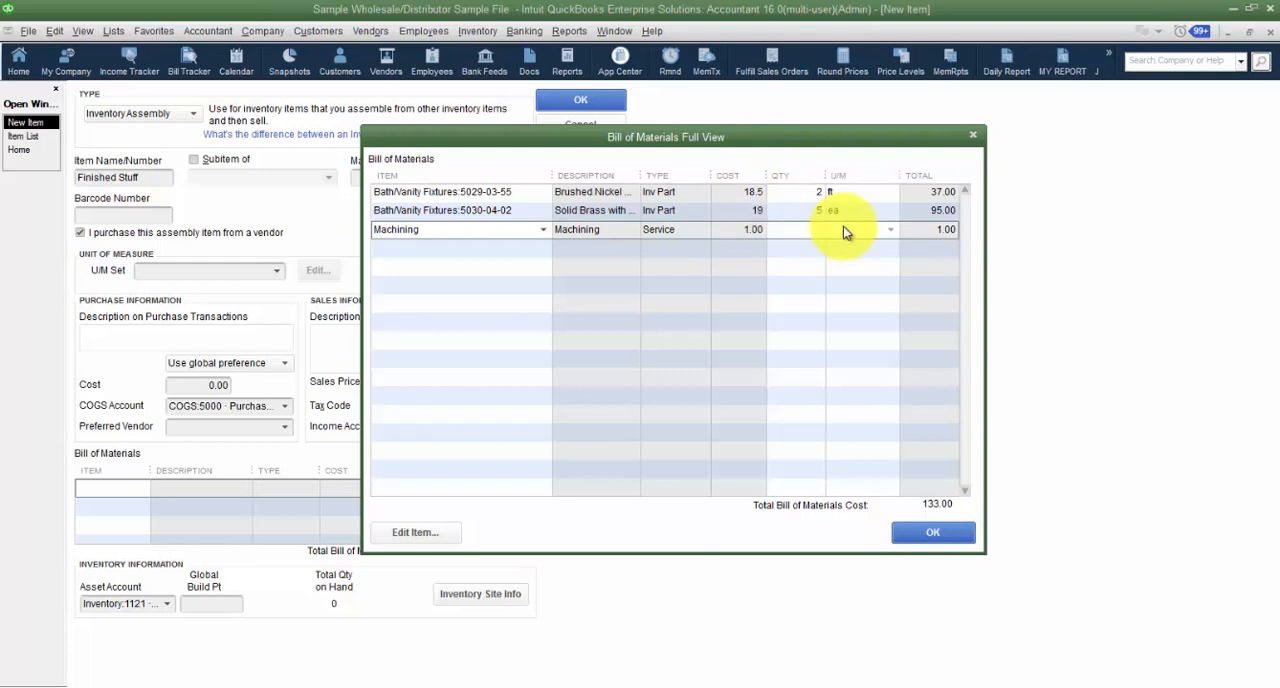
left_click(880, 270)
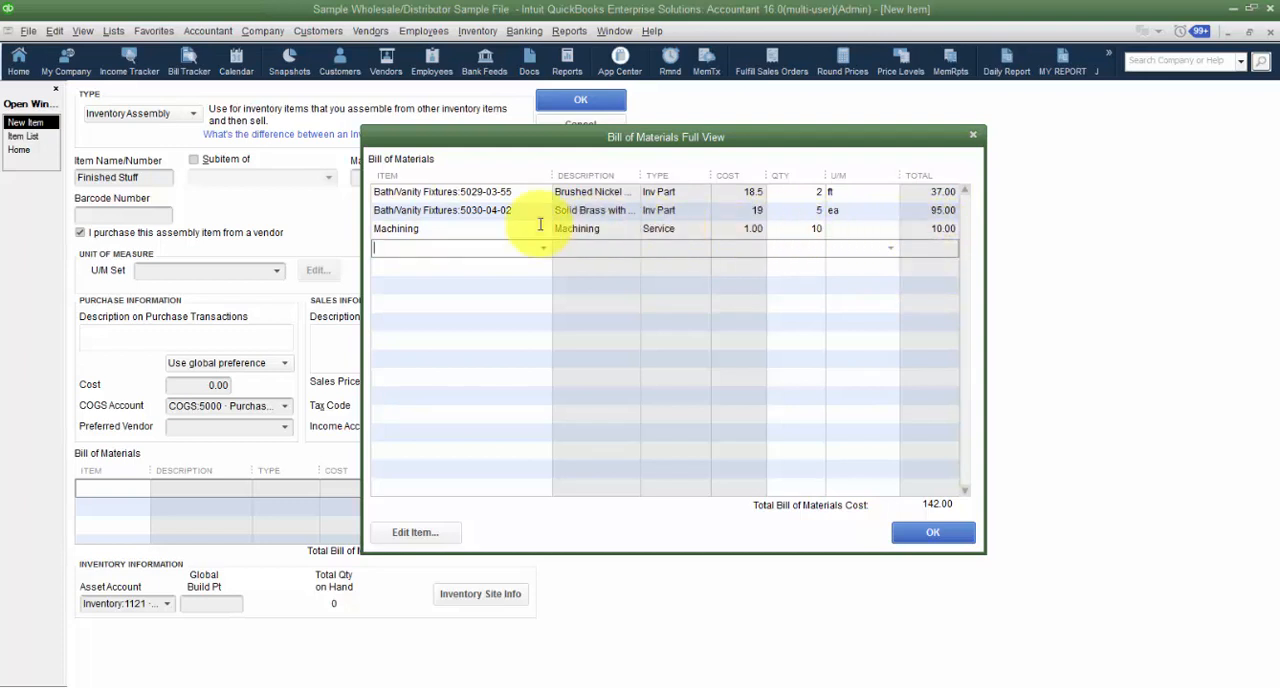
- Add a new Service item named Labor as the fourth component and mark it as used in assemblies
left_click(461, 246)
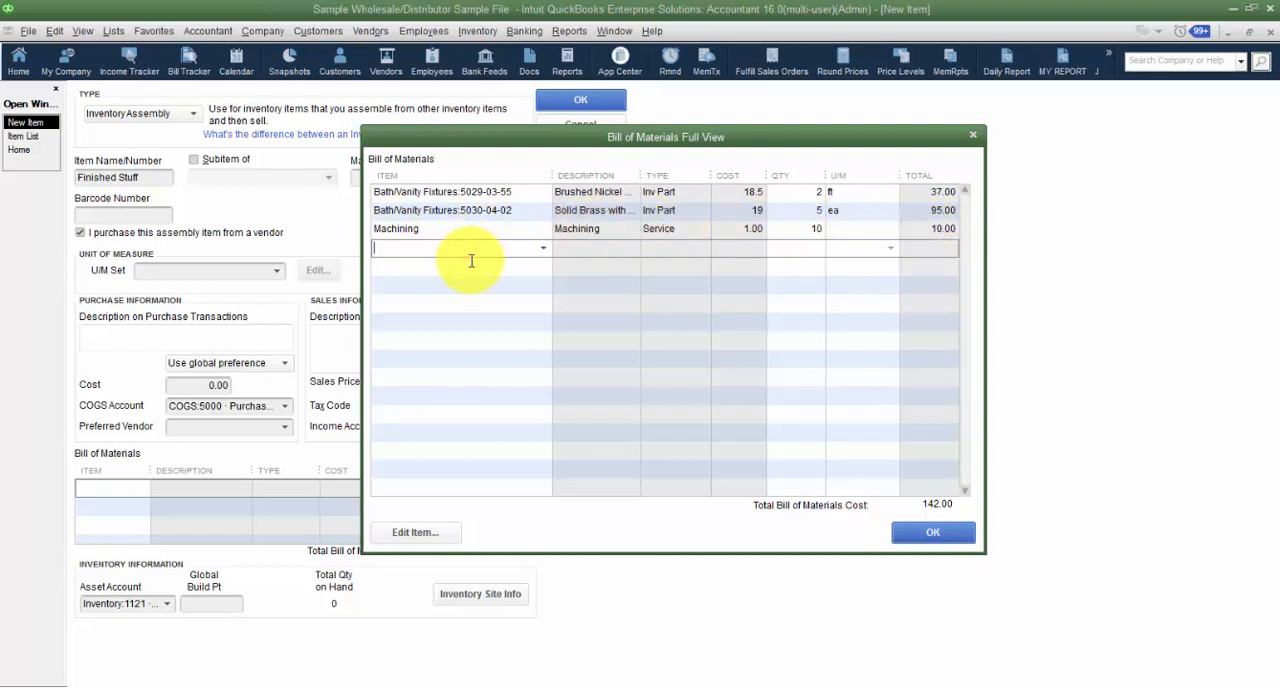
key("Tab")
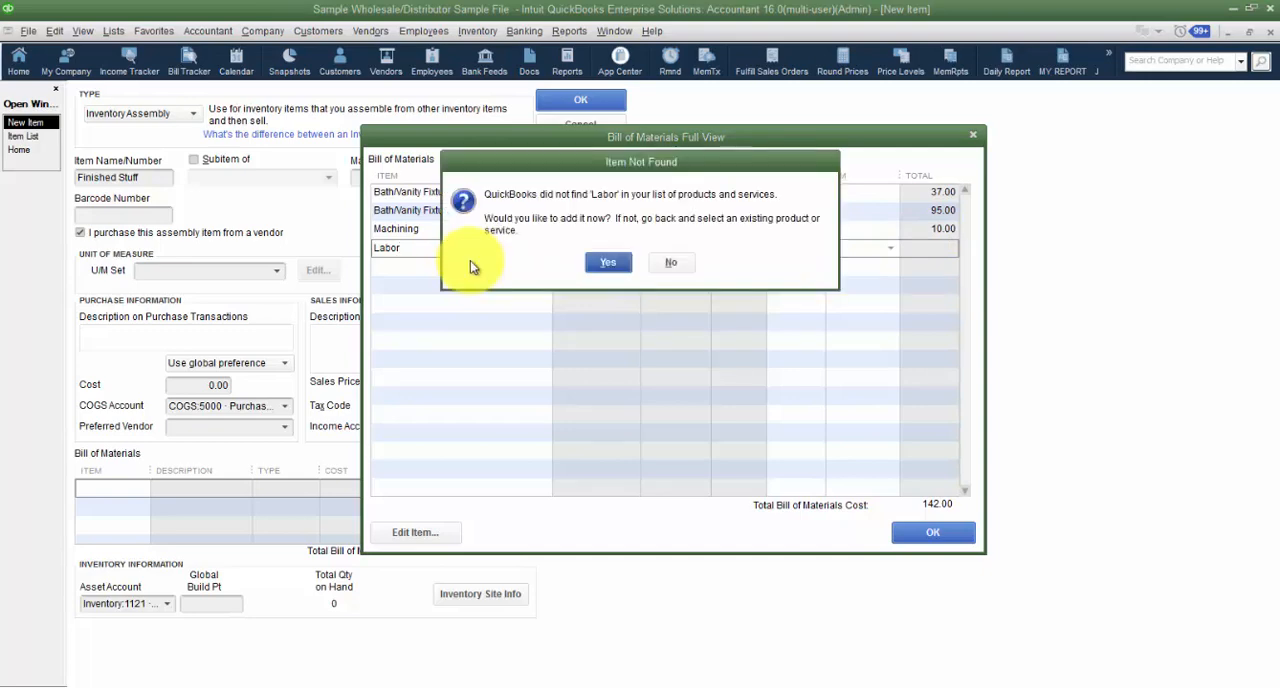
left_click(612, 263)
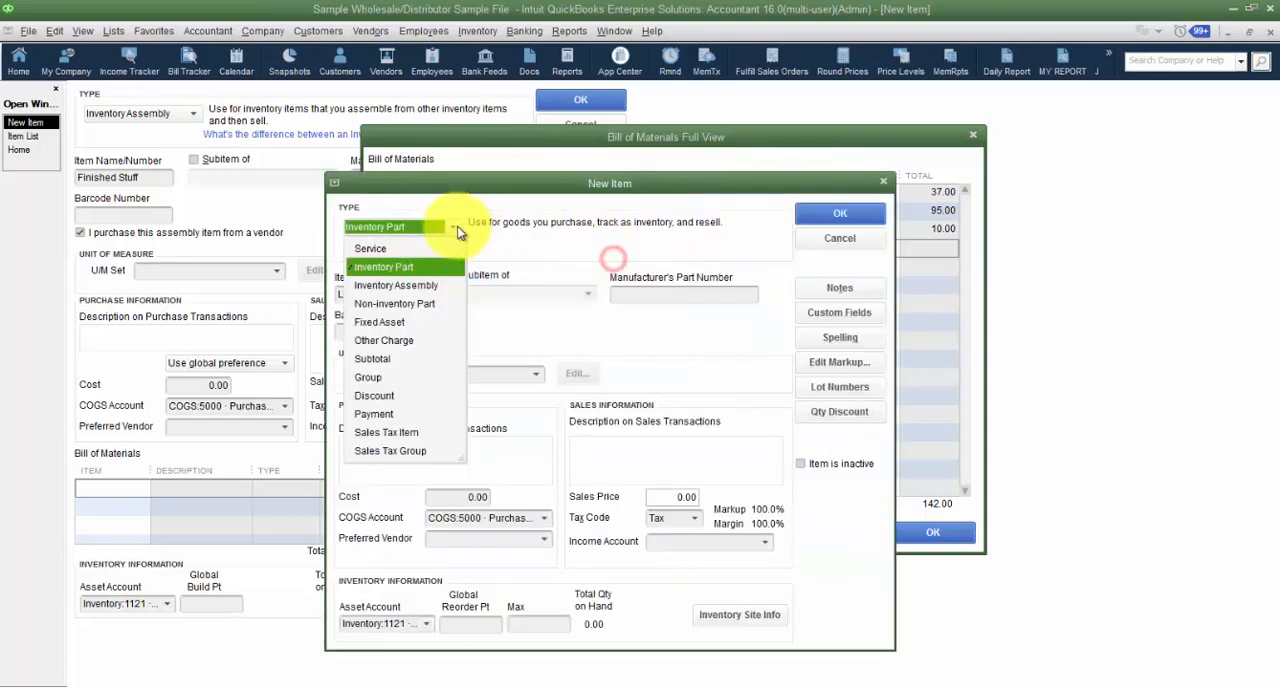
left_click(398, 249)
left_click(340, 410)
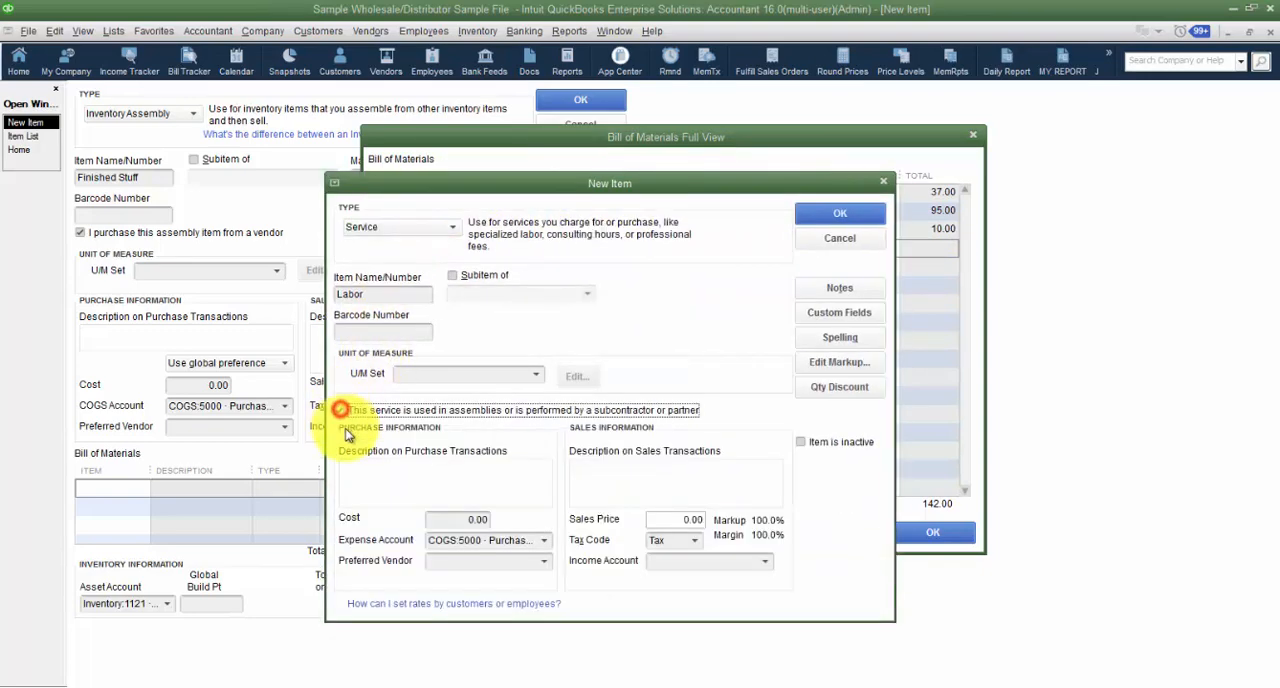
- Enter Labor as the item's purchase and sales descriptions and set its cost to 1.00
double_click(406, 294)
key("ctrl+c")
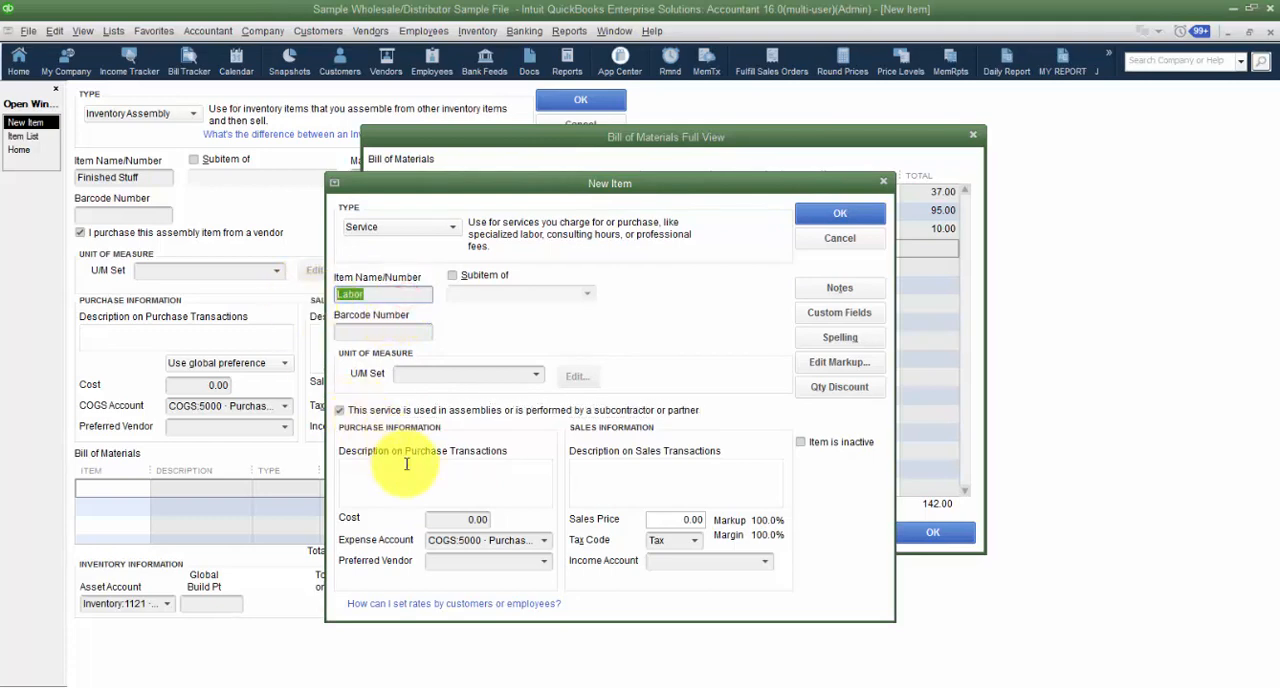
left_click(423, 485)
key("ctrl+v")
left_click(642, 478)
key("ctrl+v")
left_click(505, 520)
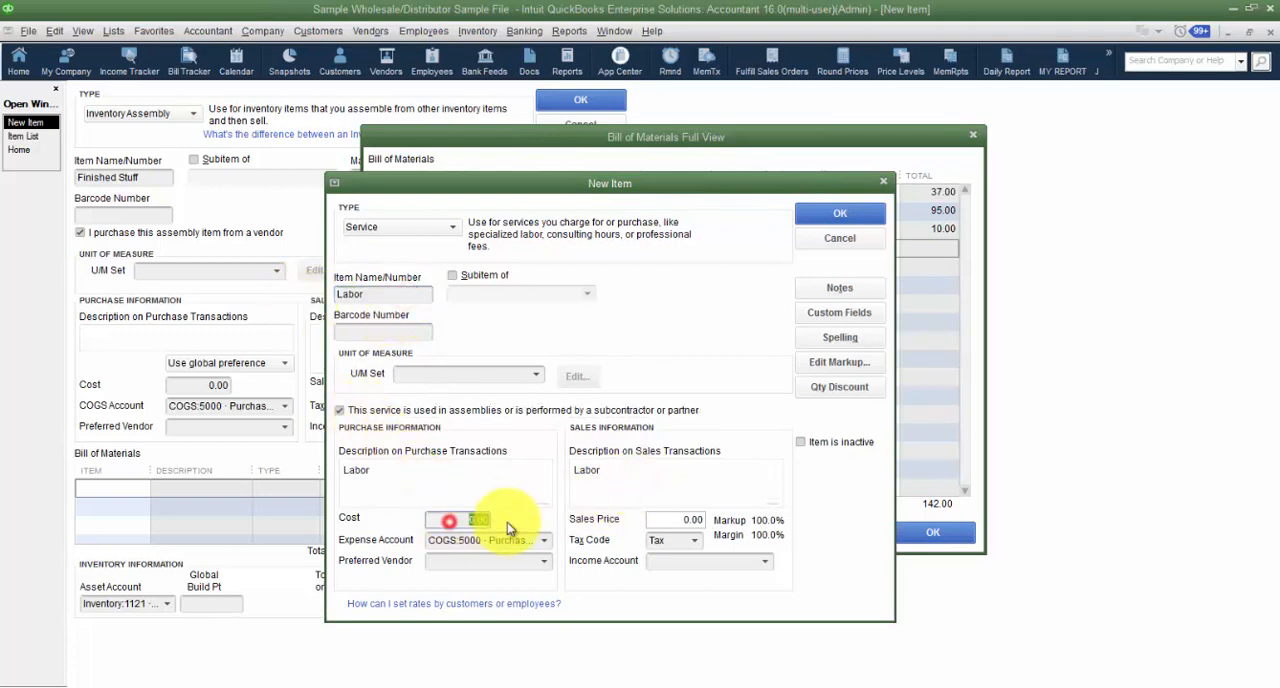
type("1")
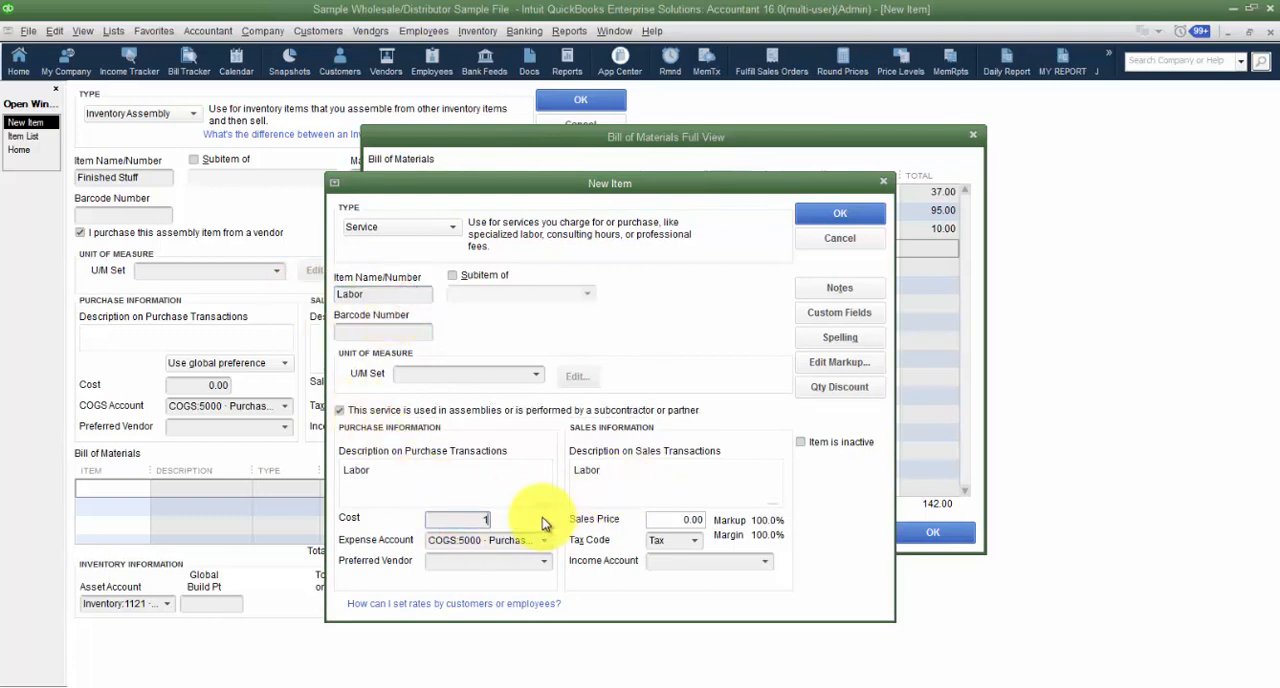
key("Tab")
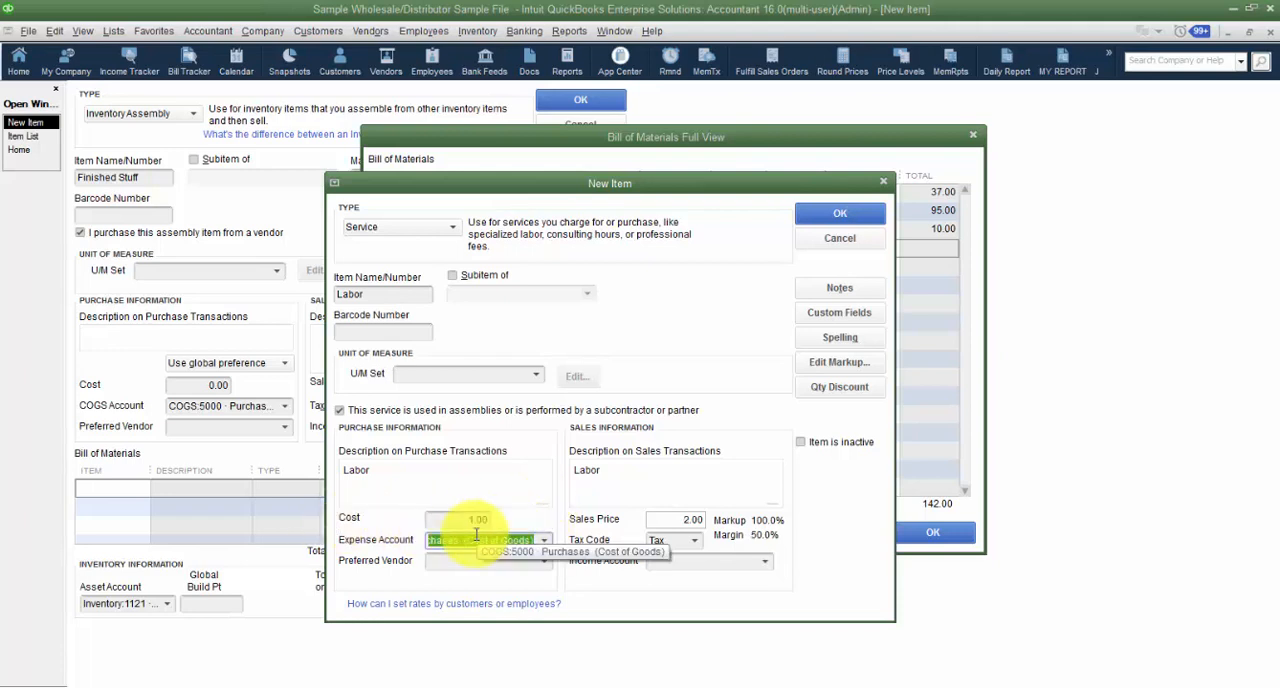
- Create a Labor WIP account as an Other Current Asset subaccount of Inventory and use it as the Labor item's expense account
type("Labor W")
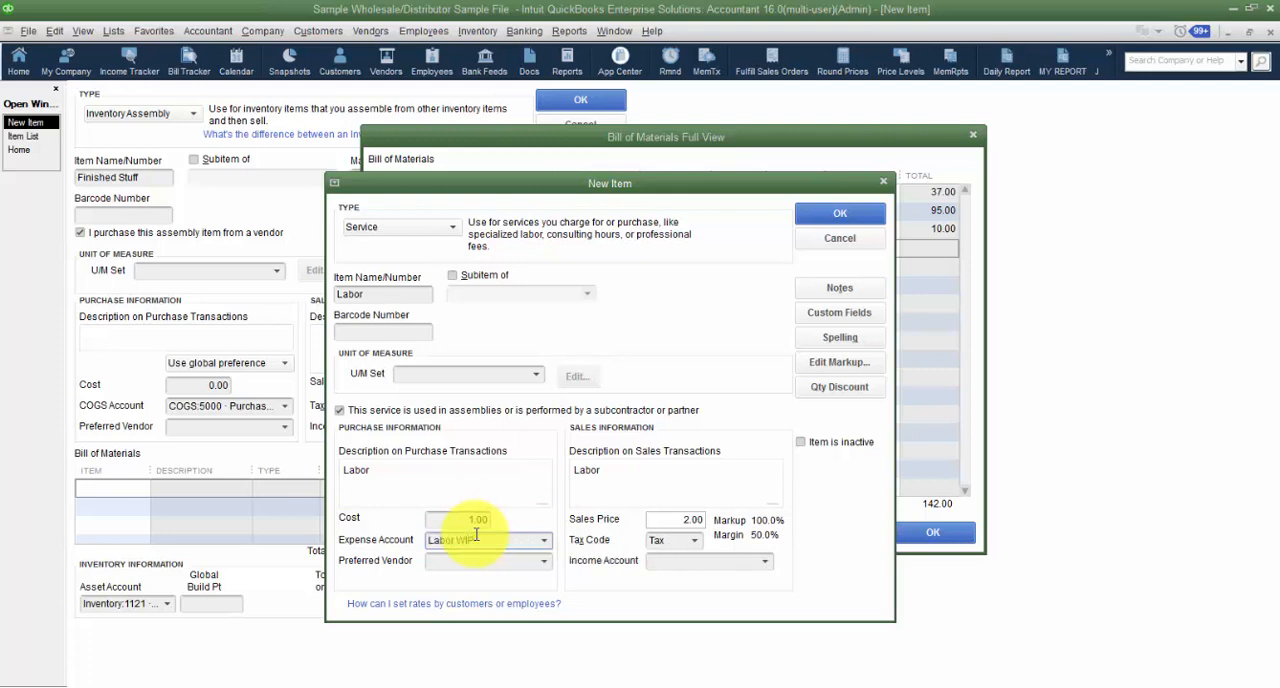
type("IP")
key("Tab")
left_click(600, 149)
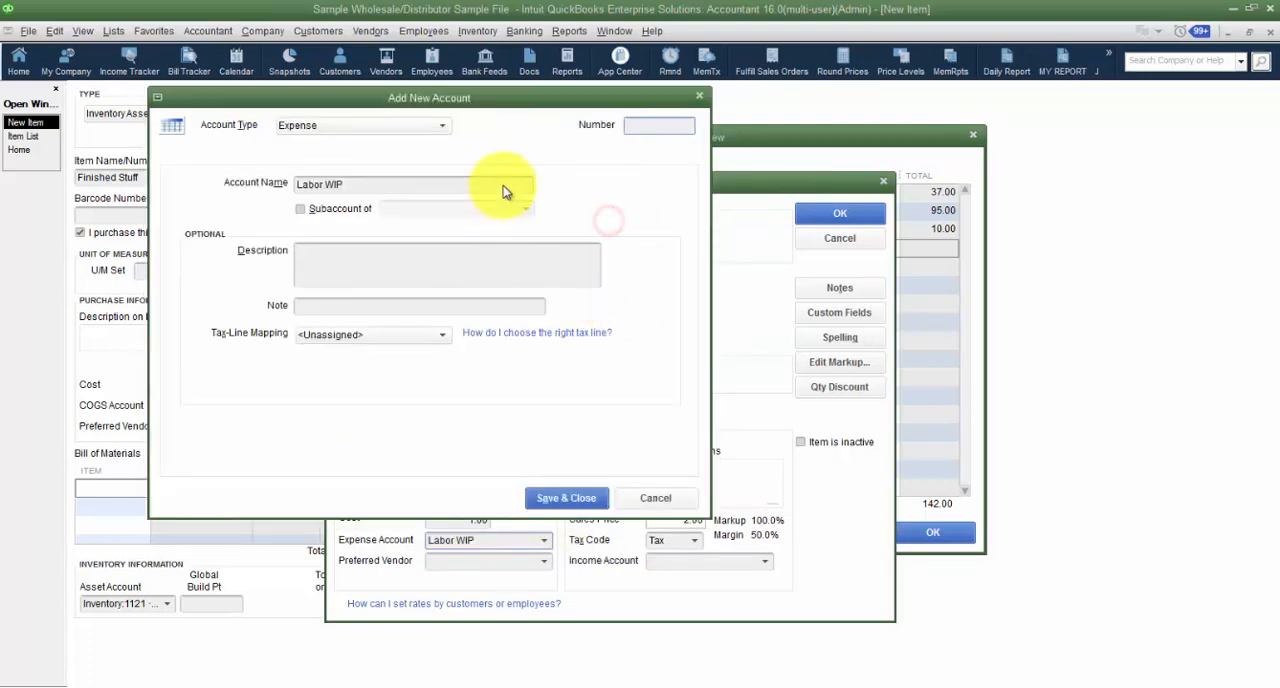
left_click(360, 125)
left_click(353, 181)
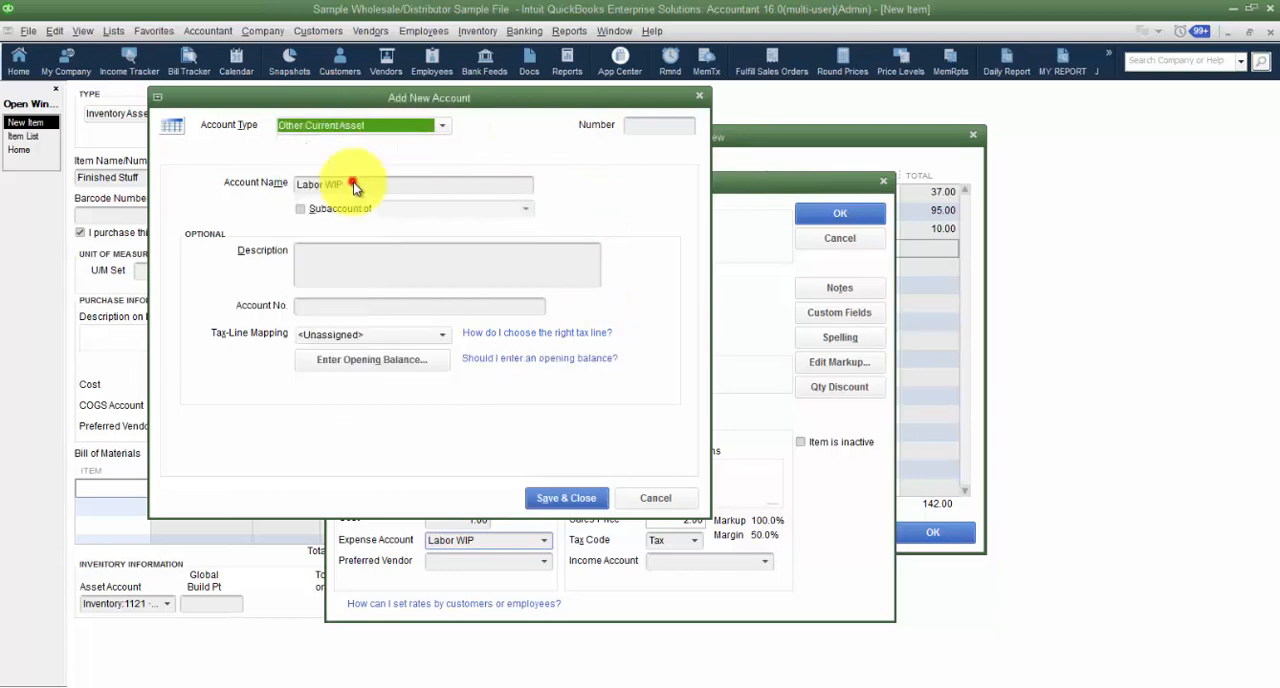
left_click(300, 208)
left_click(526, 208)
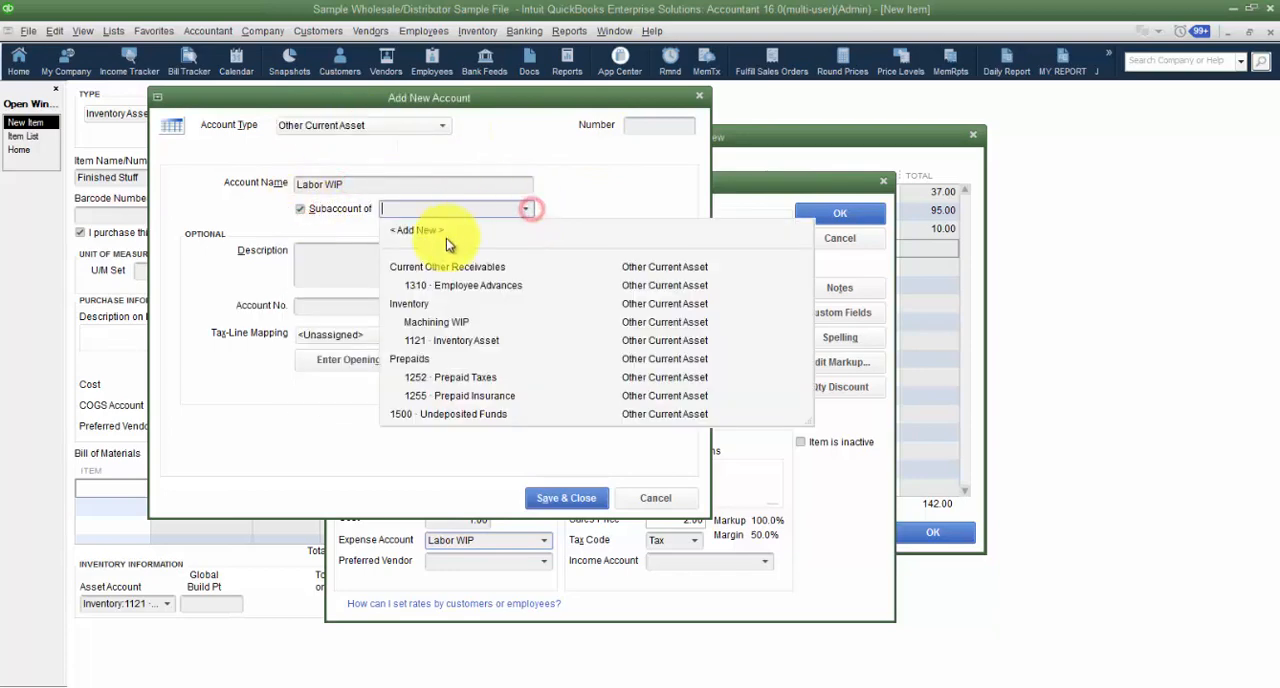
left_click(412, 303)
left_click(580, 497)
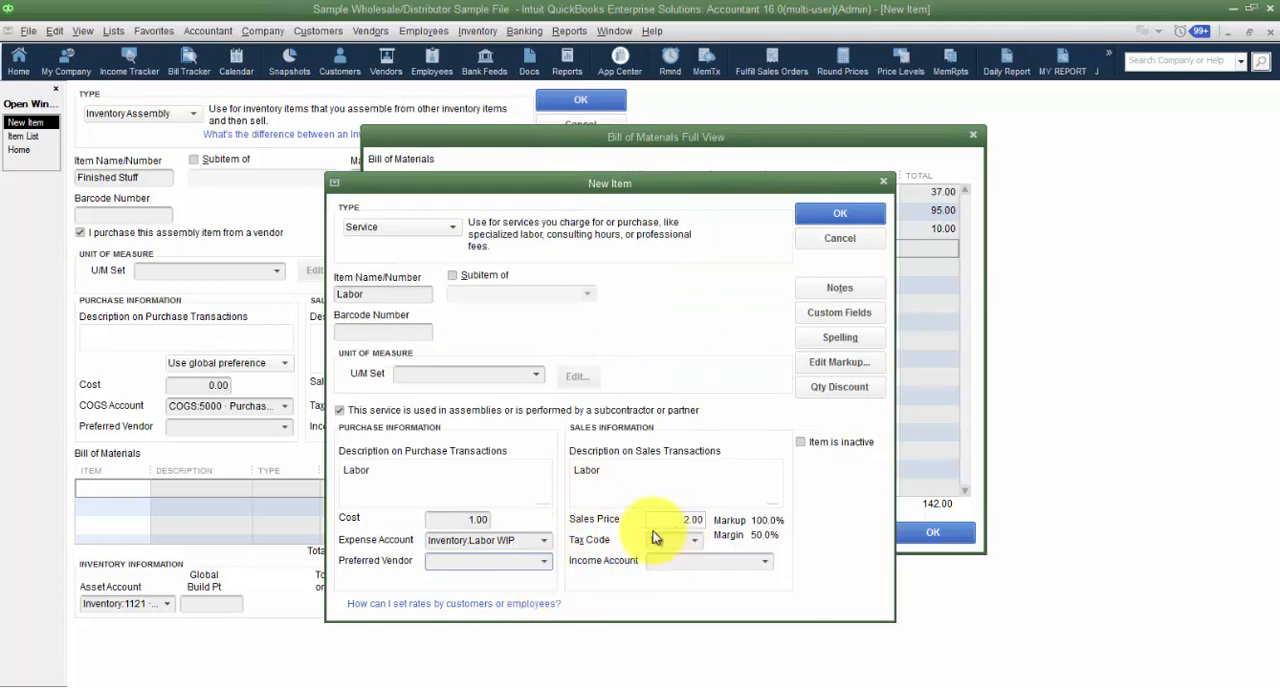
- Set the Labor item's sales price to 0.00 and its tax code to Non
left_click_drag(671, 517, 628, 543)
type("0")
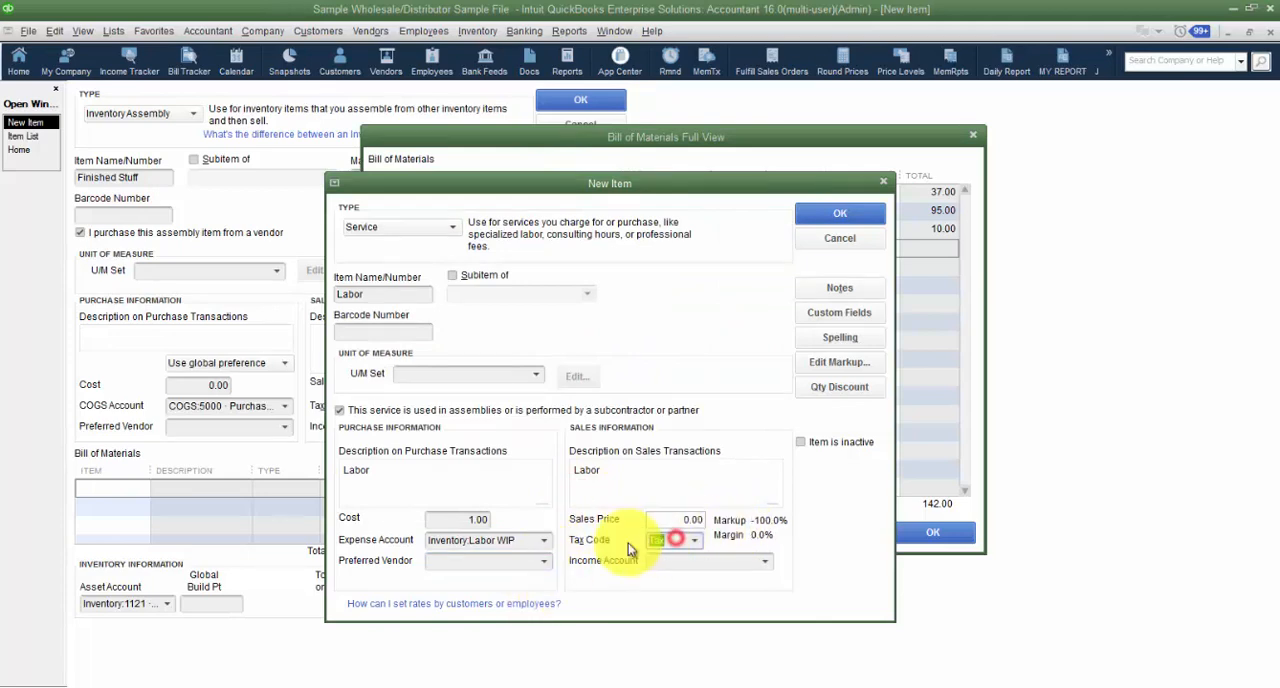
key("BackSpace")
left_click(691, 562)
left_click(531, 313)
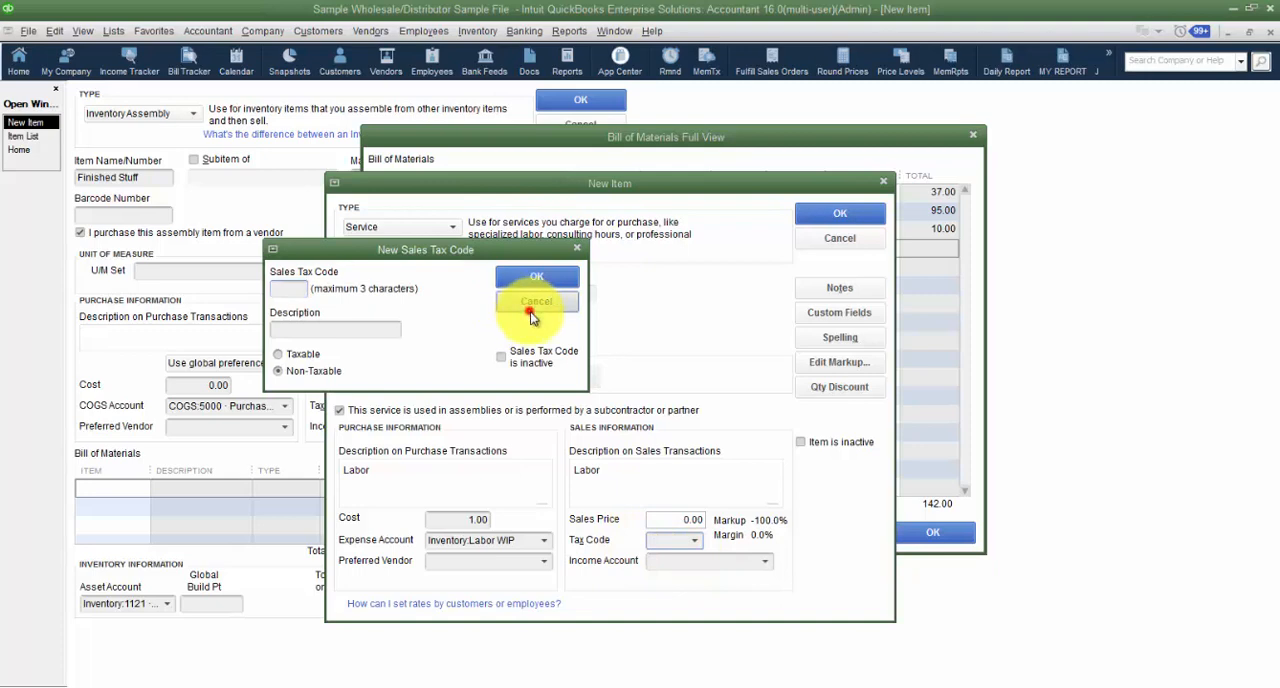
left_click(694, 540)
left_click(690, 619)
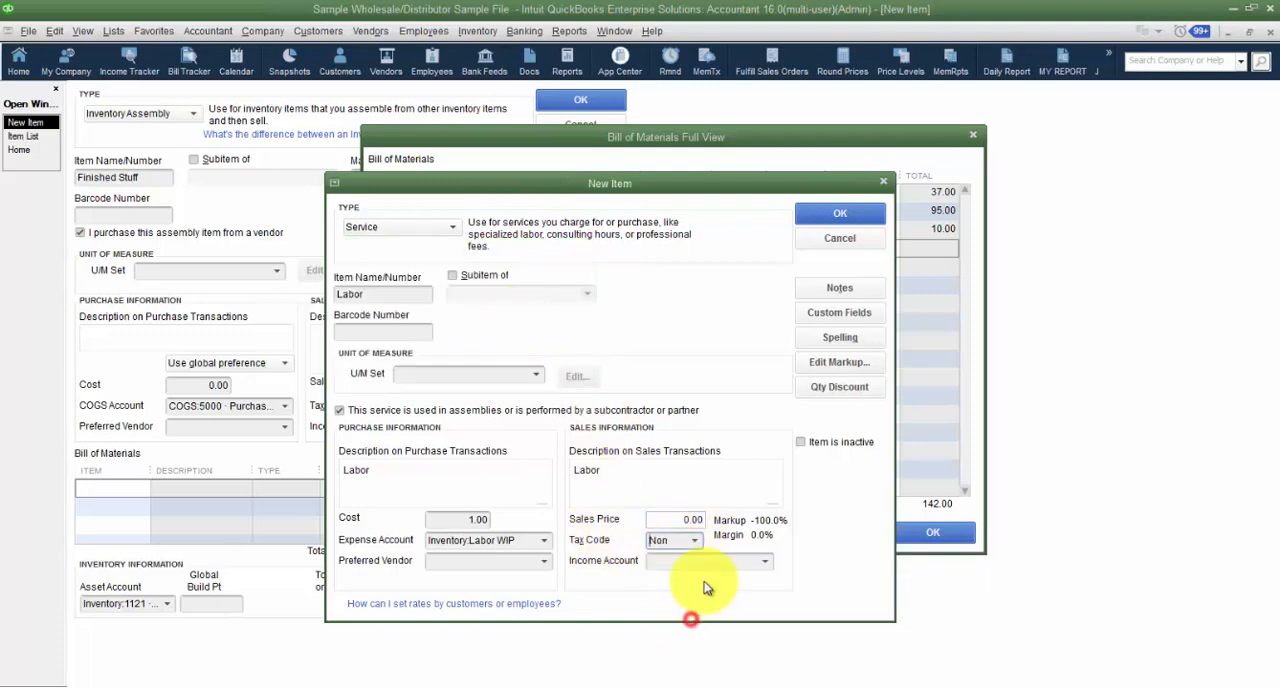
- Assign 45000 Sales as the Labor item's income account and save the new service item
left_click(763, 561)
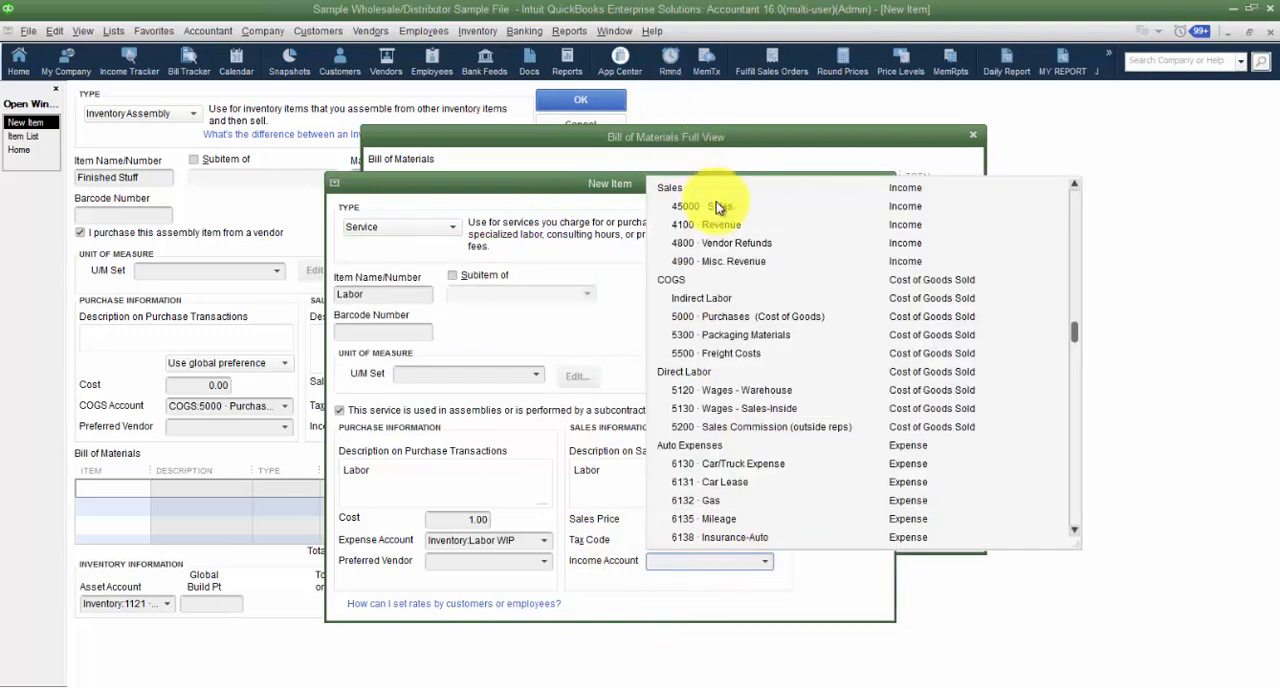
left_click(716, 206)
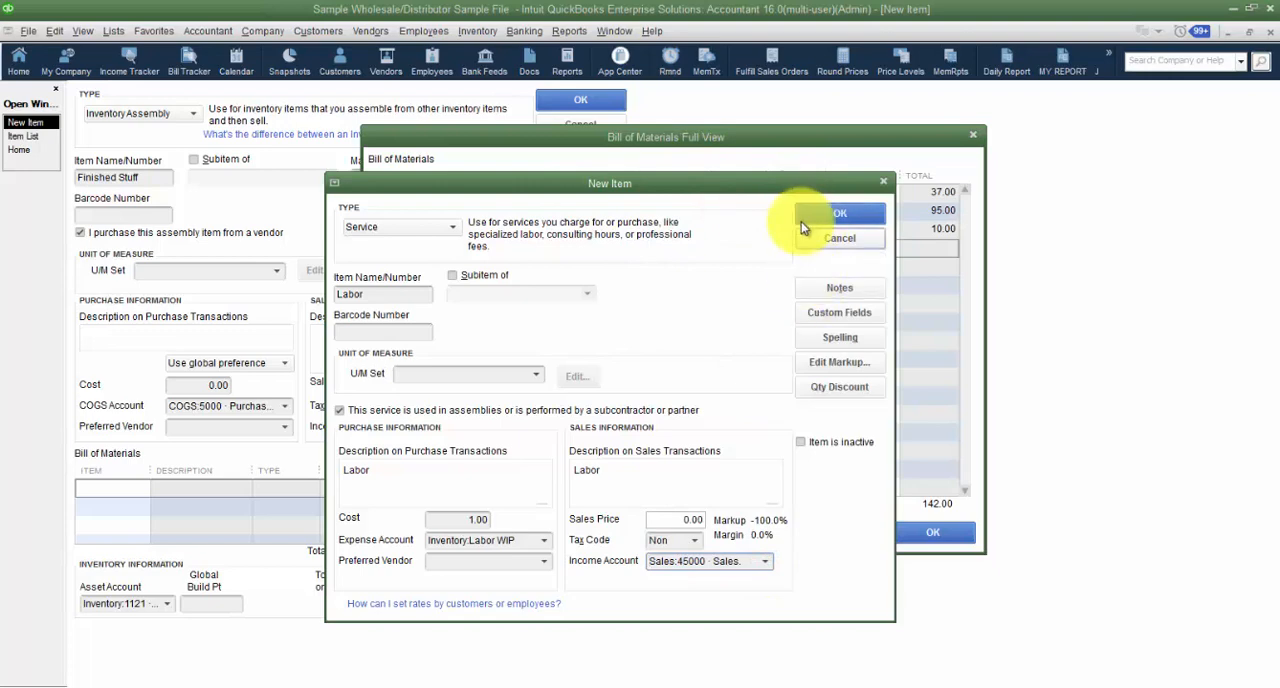
left_click(805, 216)
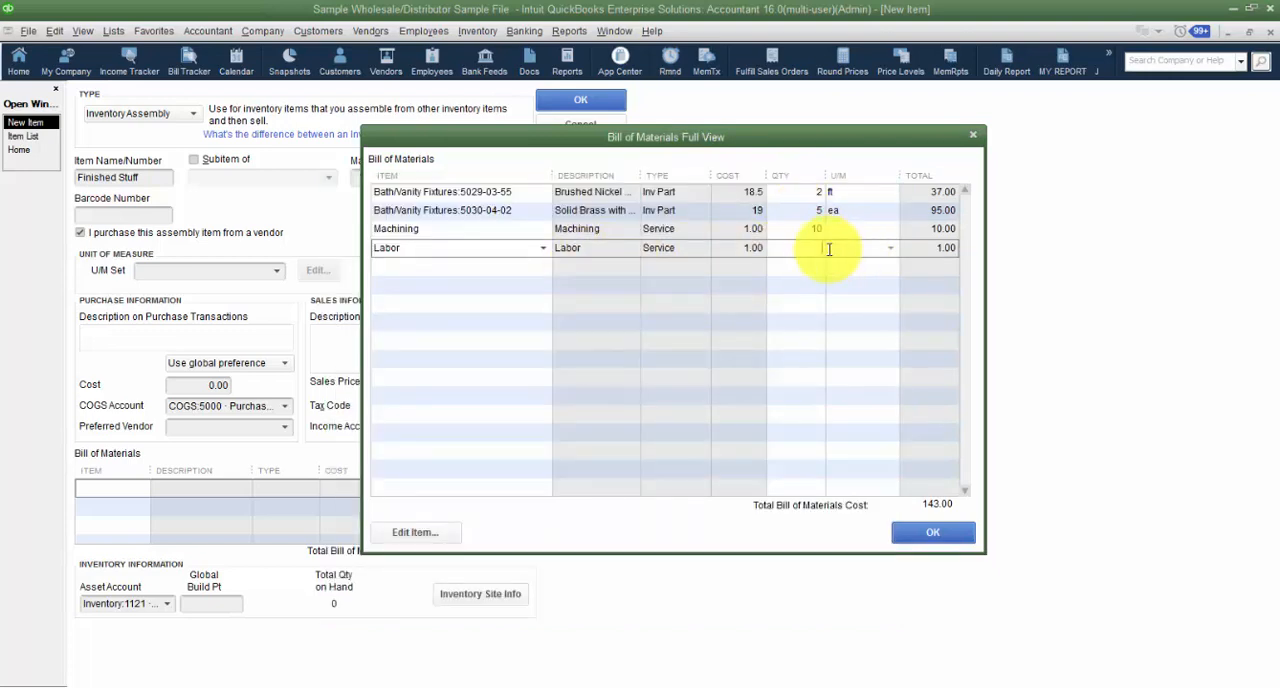
- Set the quantity of the Labor component in the bill of materials to 3
type("3")
key("Tab")
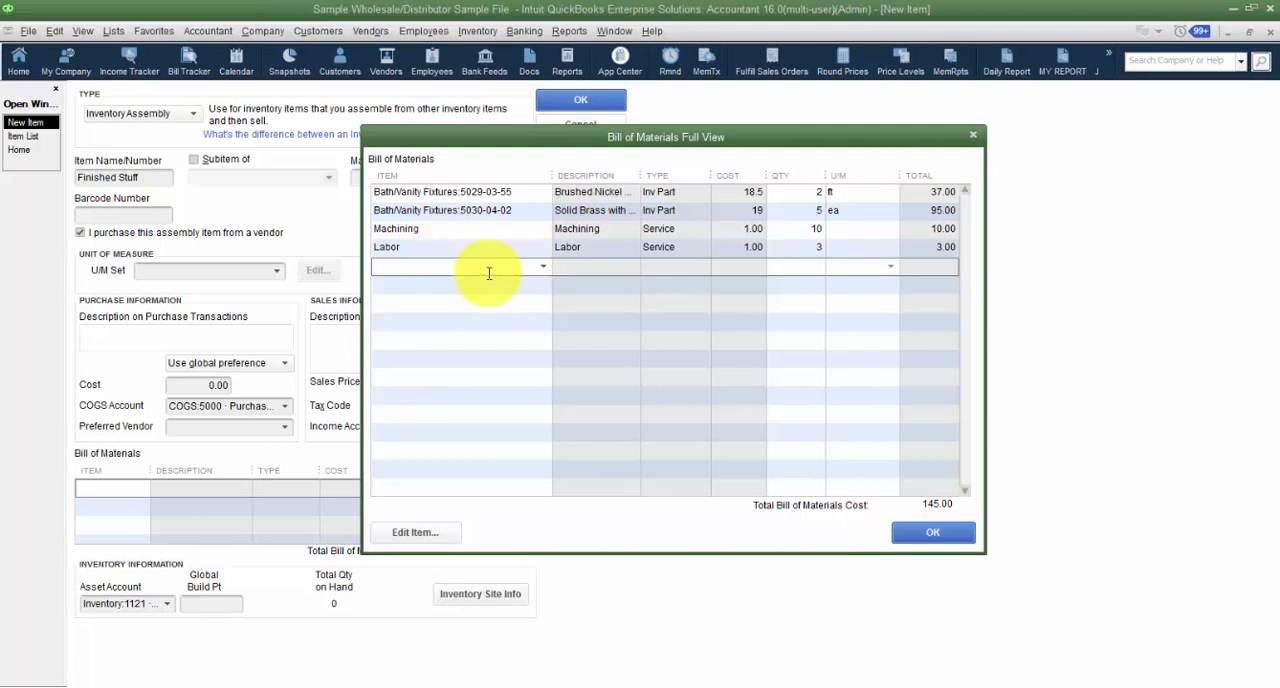
left_click(447, 265)
left_click(541, 267)
scroll(535, 432, "down", 15)
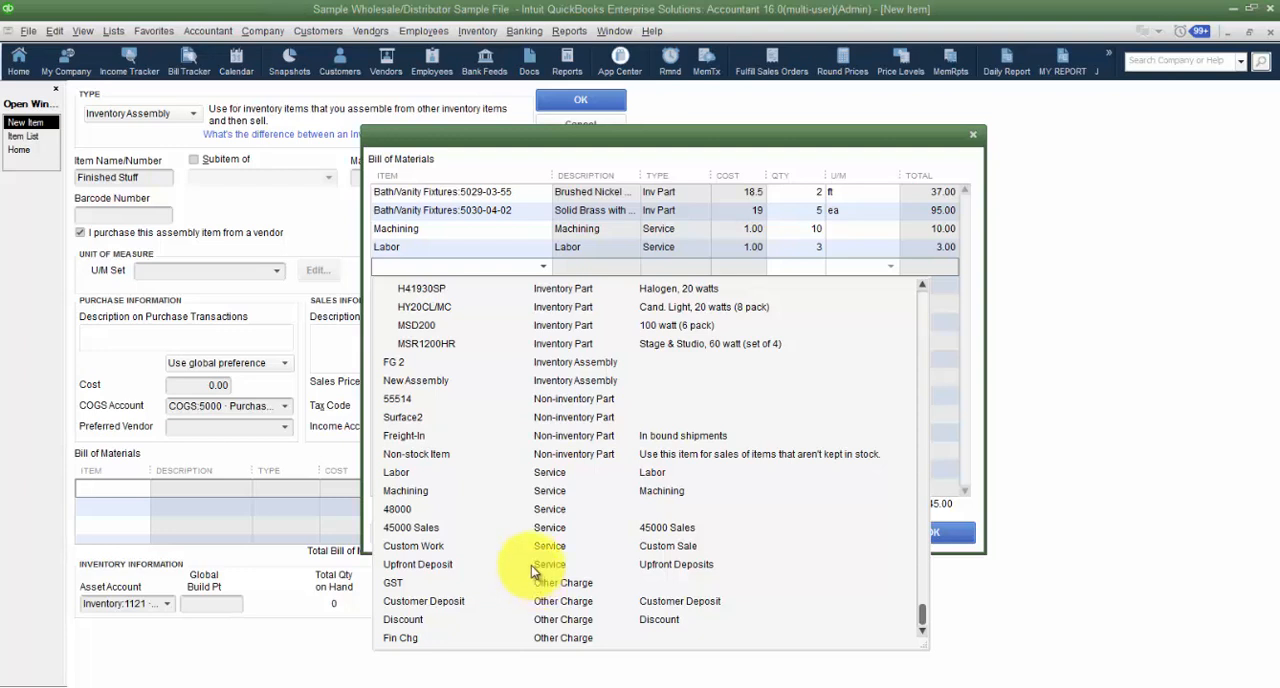
left_click(737, 127)
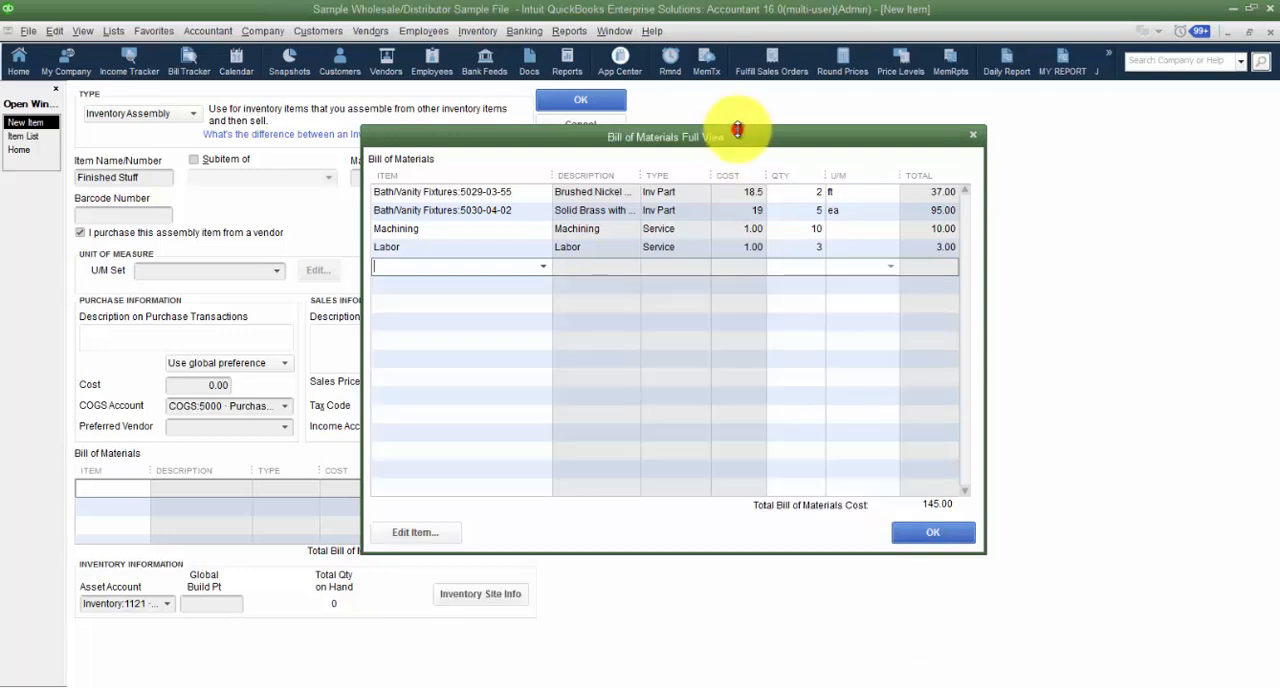
- Accept the bill of materials and save the Finished Stuff assembly item without updating its sales price
left_click(914, 535)
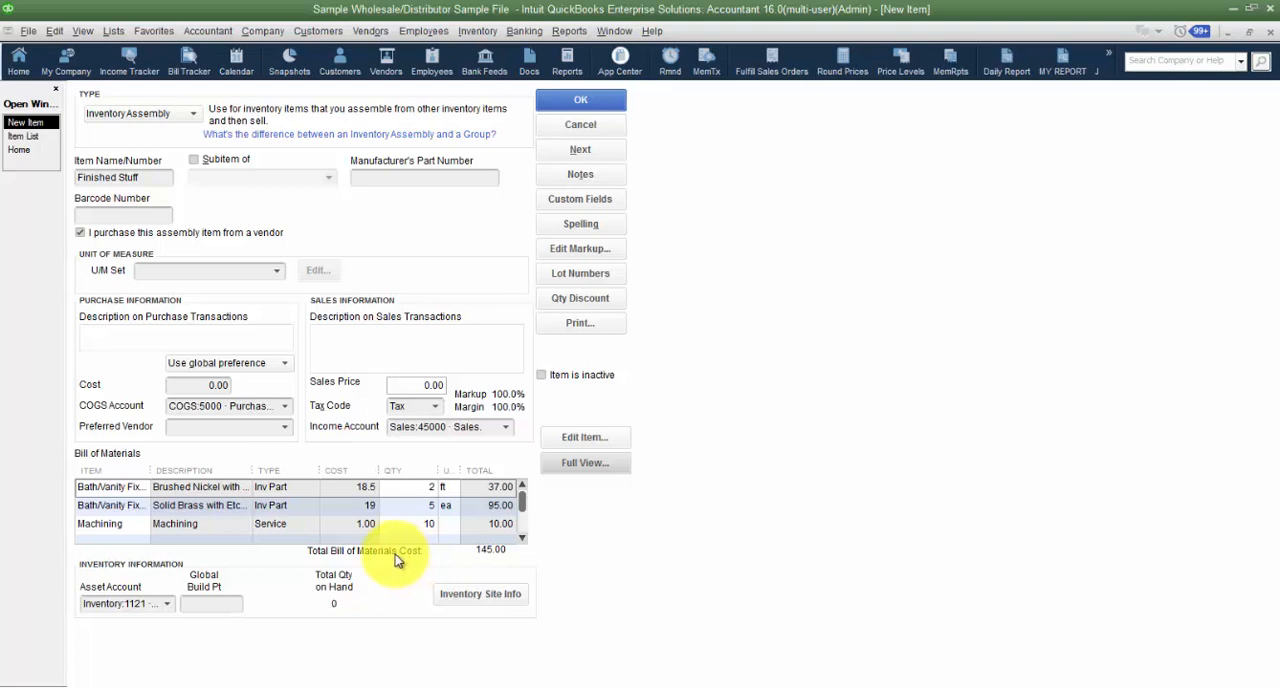
left_click(586, 102)
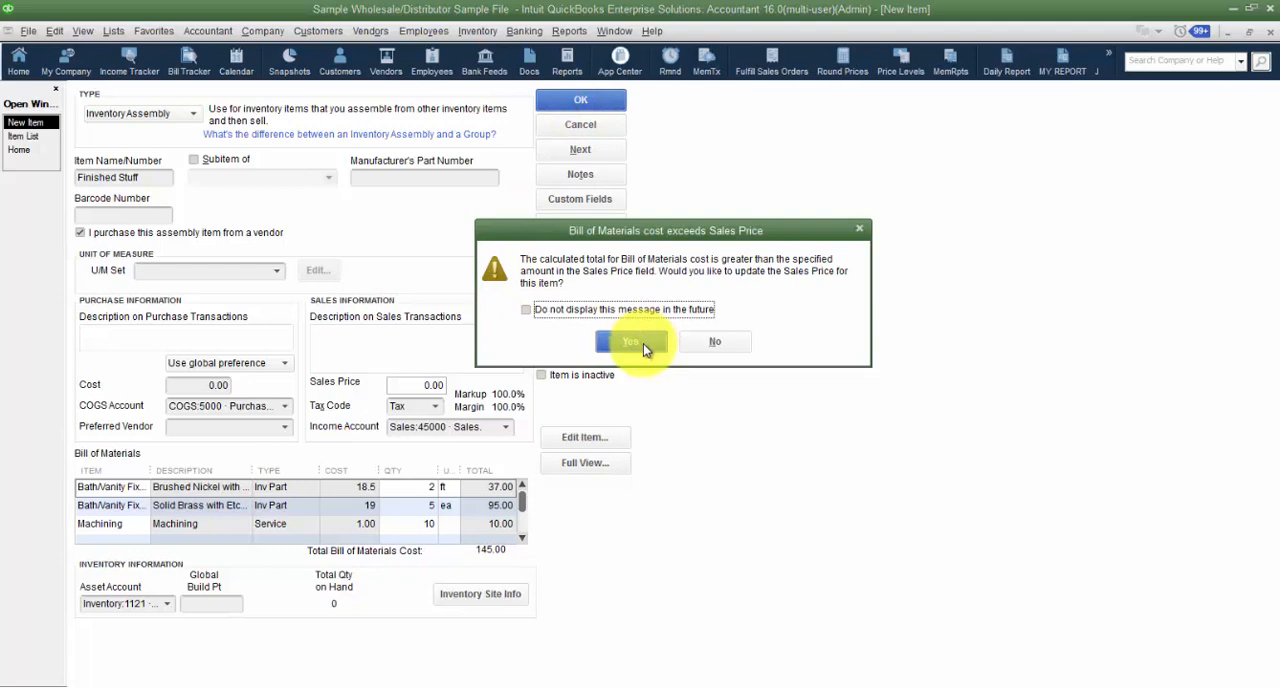
left_click(722, 341)
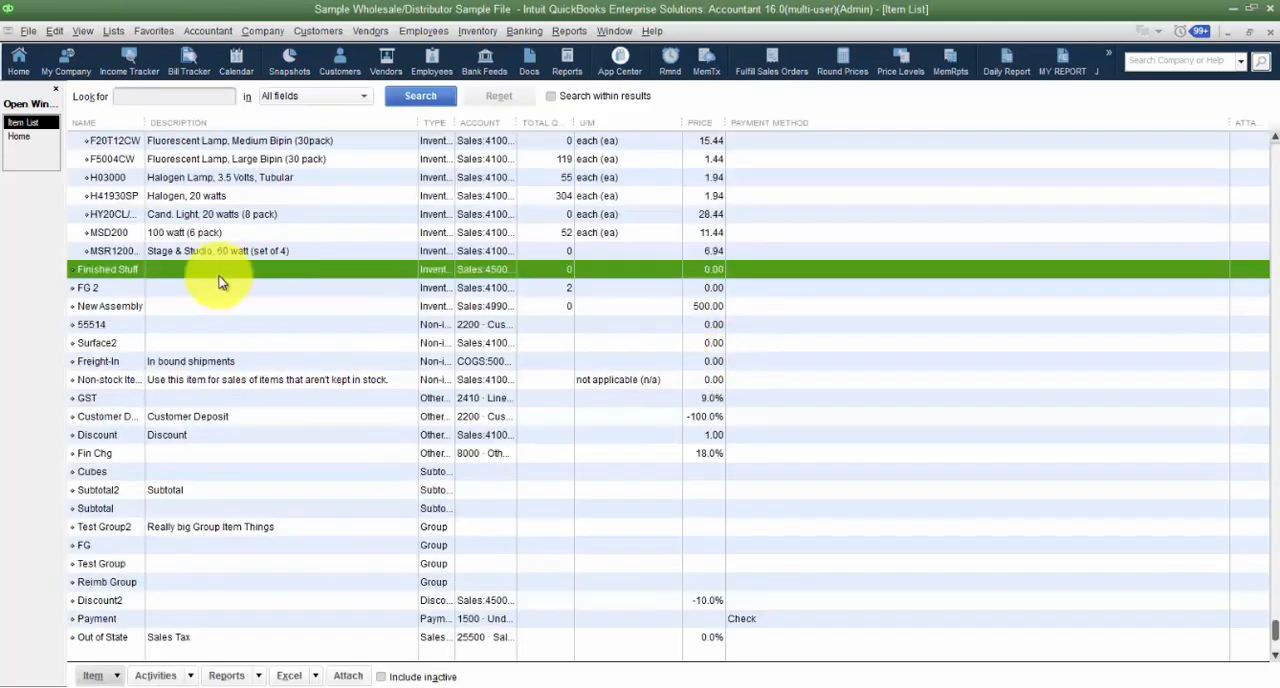
- Reopen the Finished Stuff assembly item, set its sales price to 300.00 and save it
double_click(179, 267)
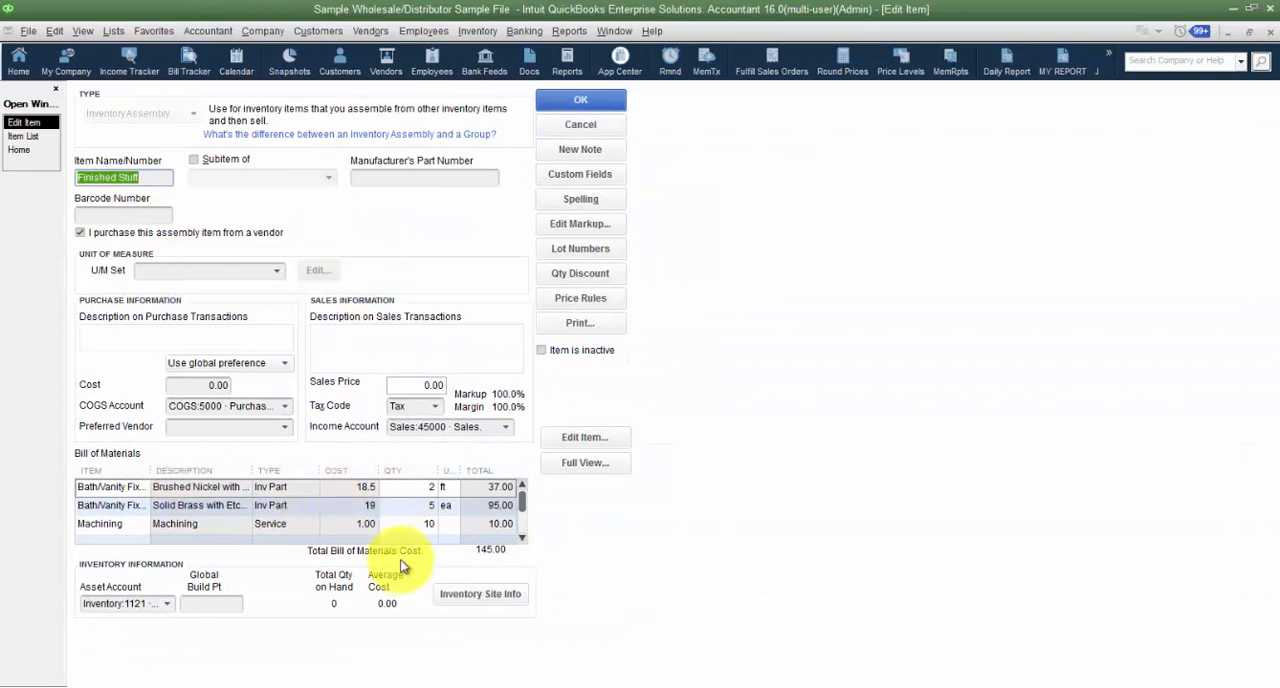
left_click(195, 385)
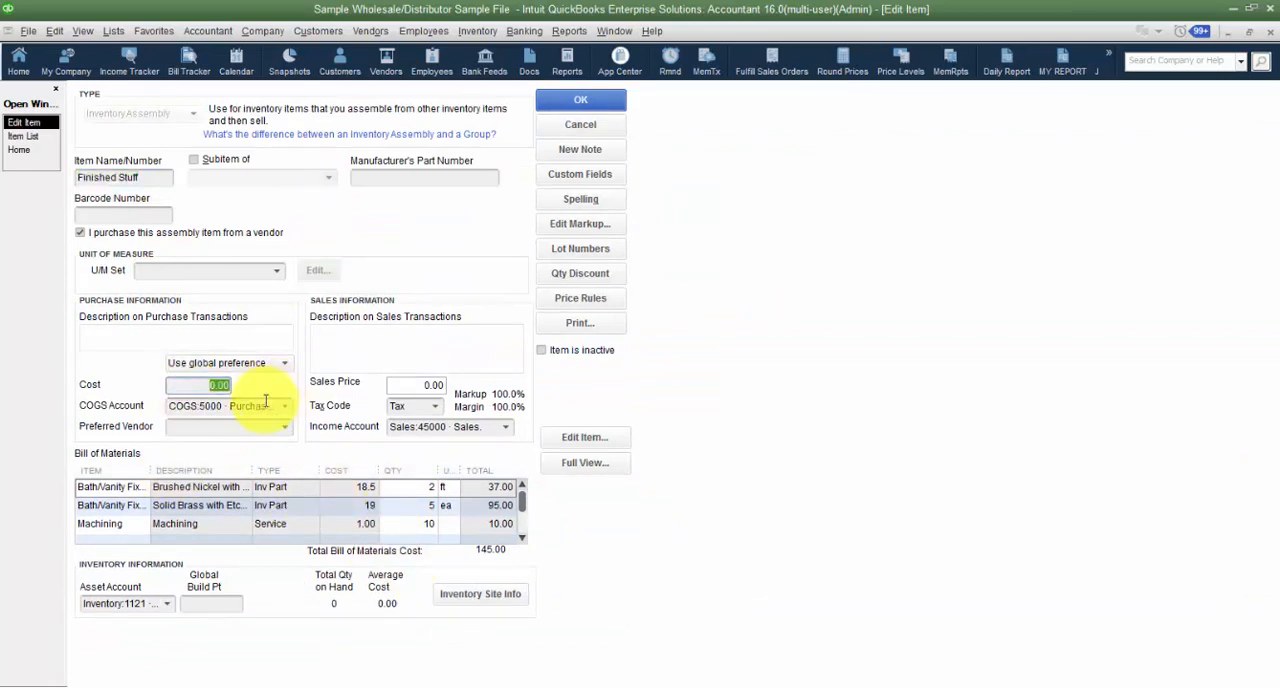
left_click(438, 385)
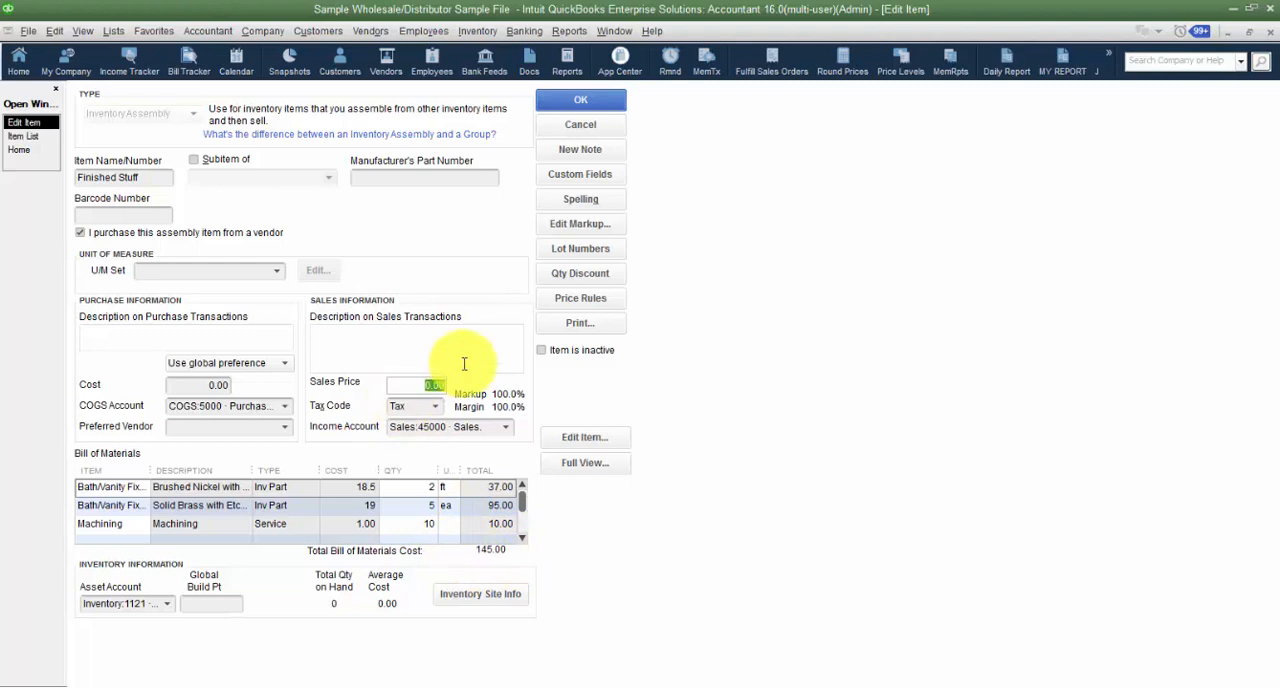
type("300")
key("Tab")
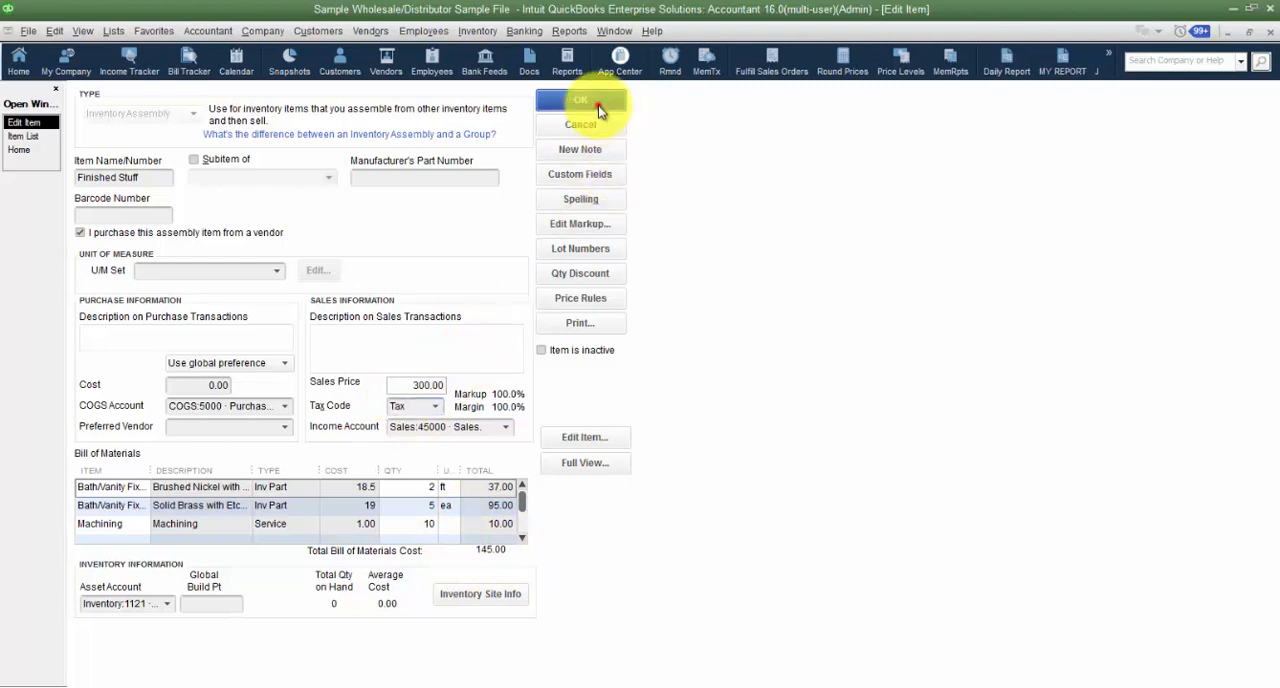
left_click(592, 104)
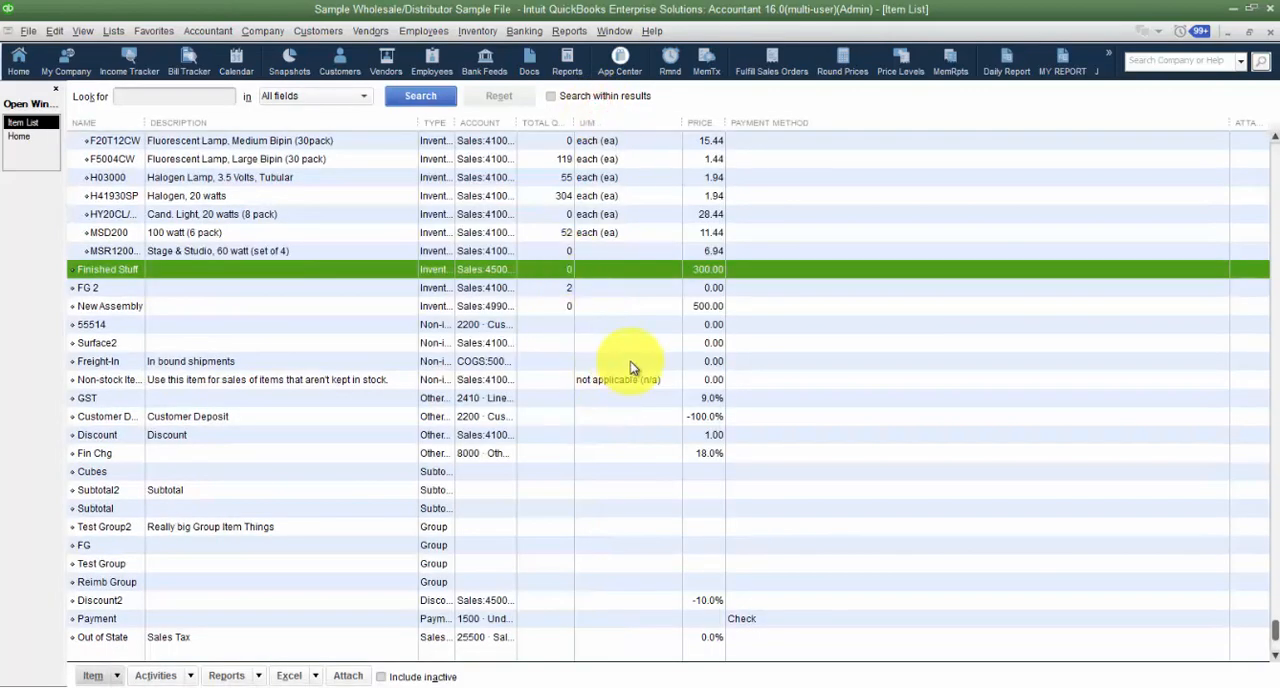
right_click(83, 273)
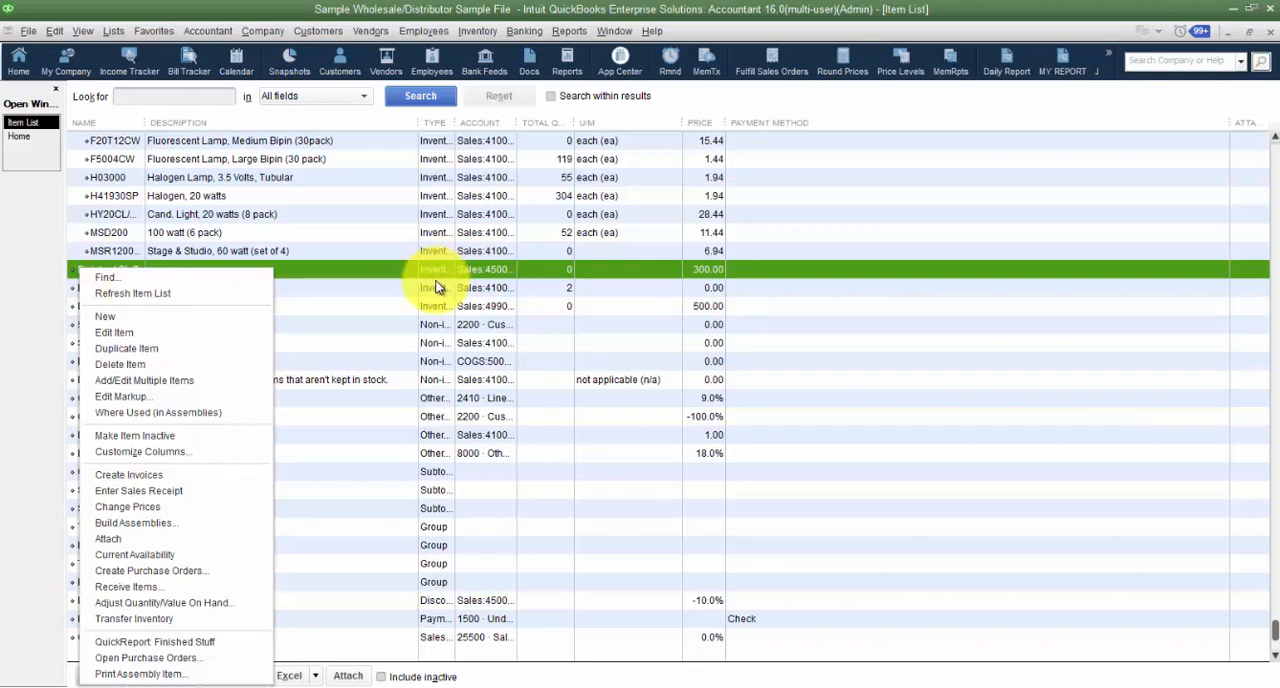
scroll(380, 265, "up", 1)
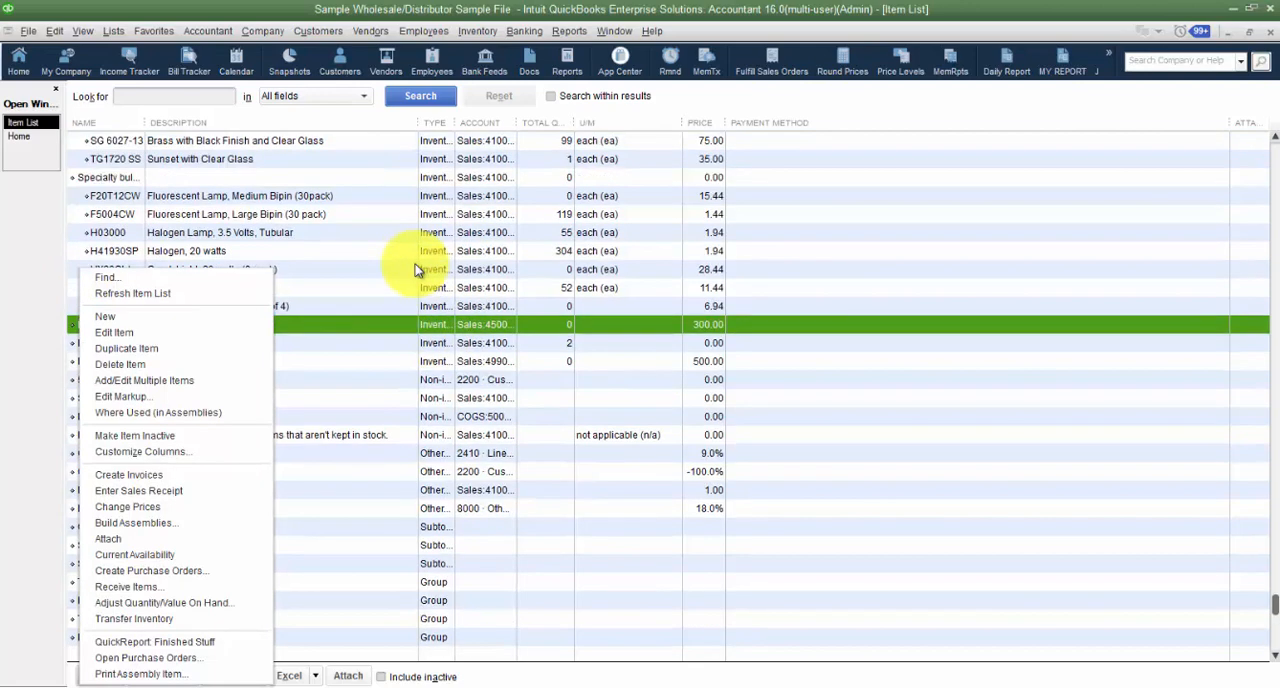
double_click(370, 330)
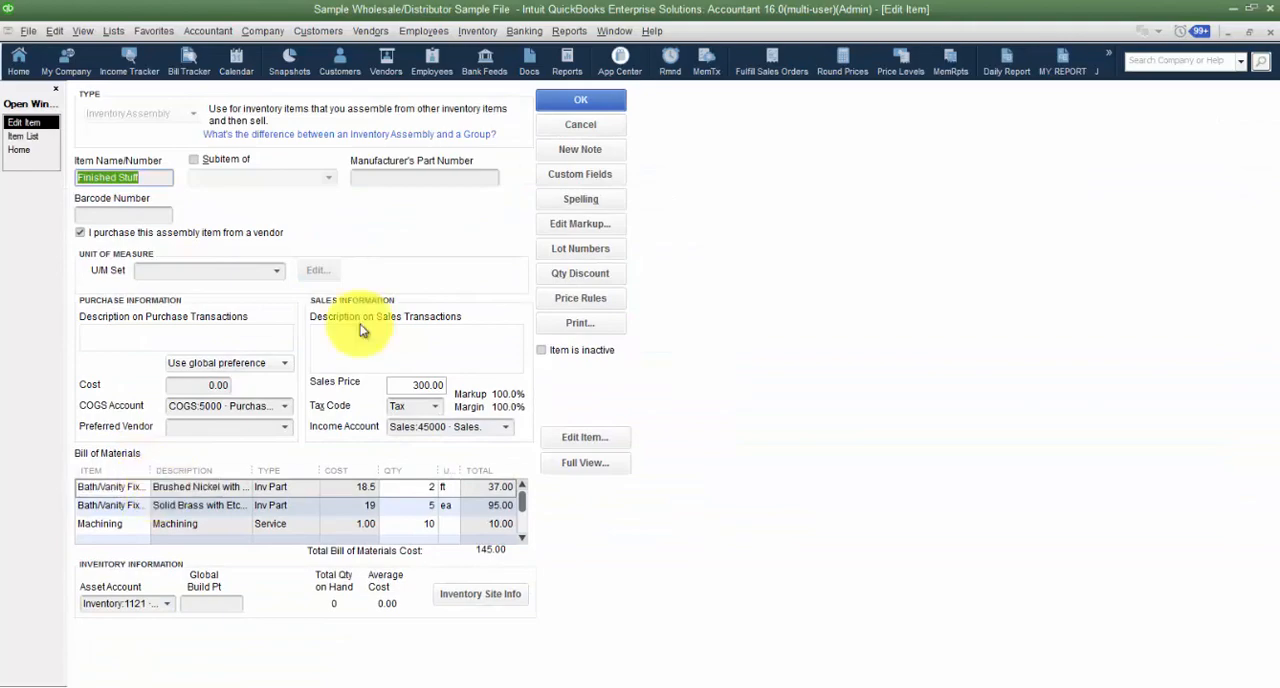
left_click(580, 99)
- Check which assemblies use the Bath/Vanity Fixtures item 5029-03-55, and close the where-used list without replacing the item
scroll(190, 275, "up", 10)
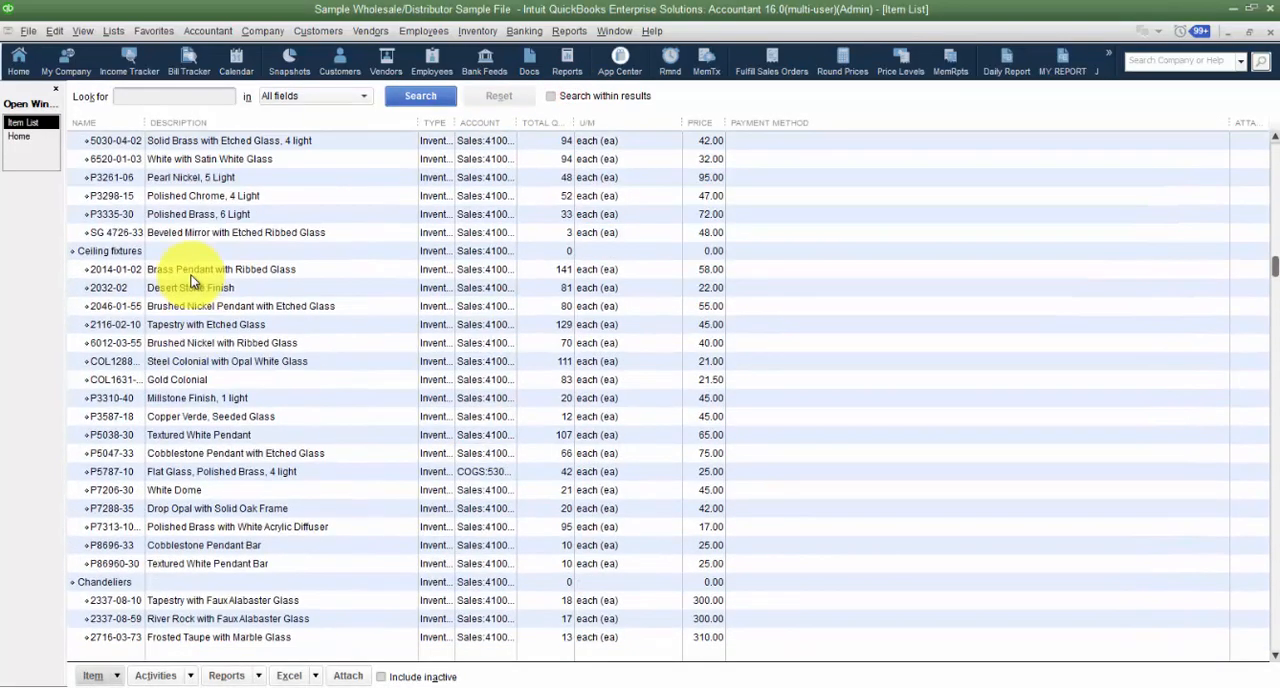
scroll(190, 280, "up", 5)
right_click(133, 343)
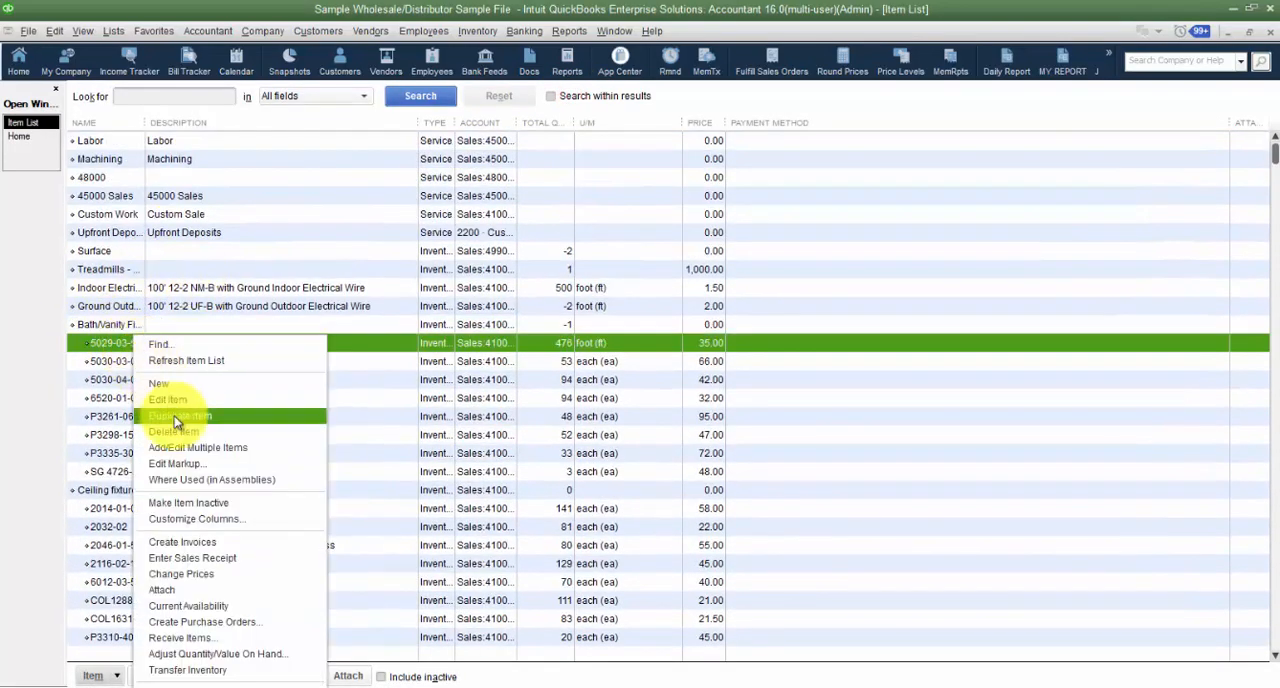
left_click(197, 481)
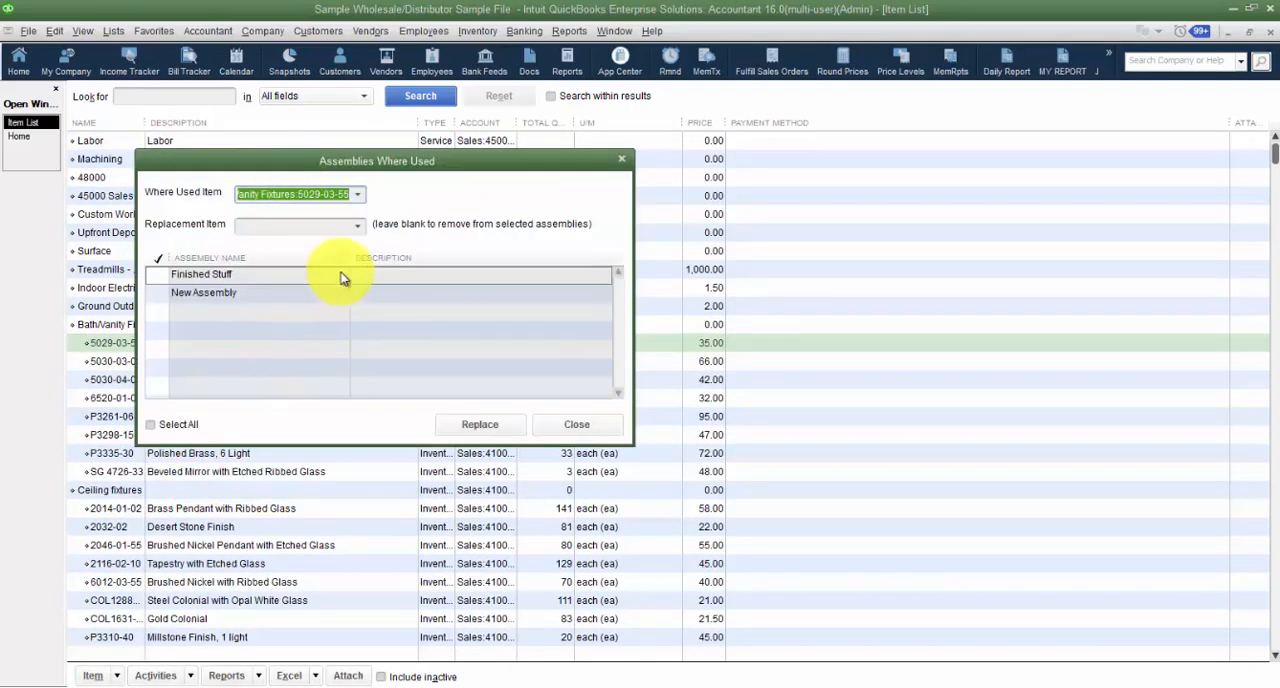
left_click(356, 226)
left_click(354, 229)
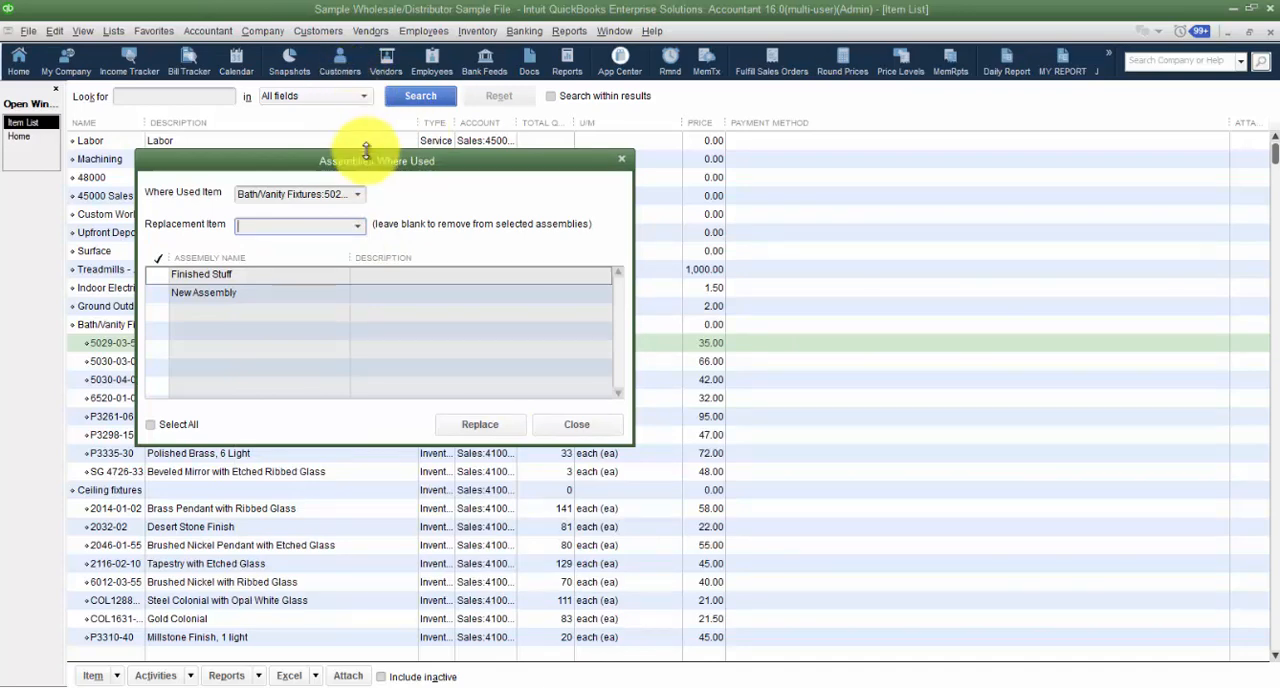
left_click_drag(370, 161, 485, 158)
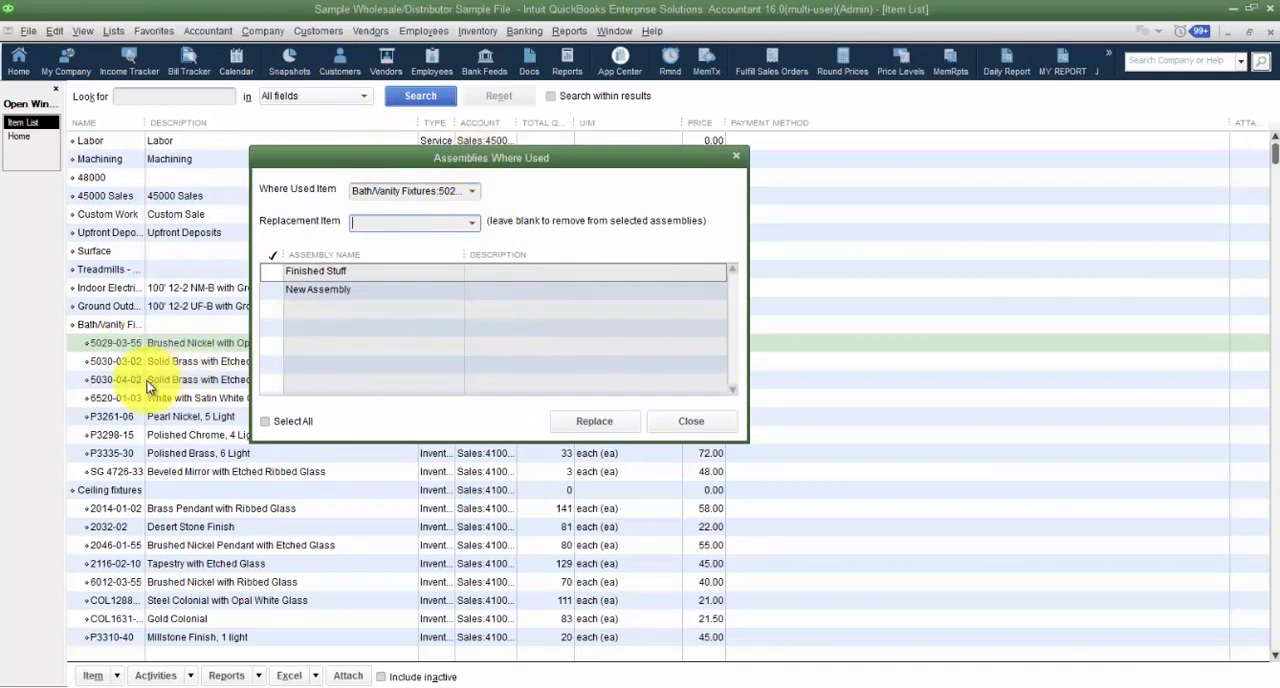
left_click(716, 424)
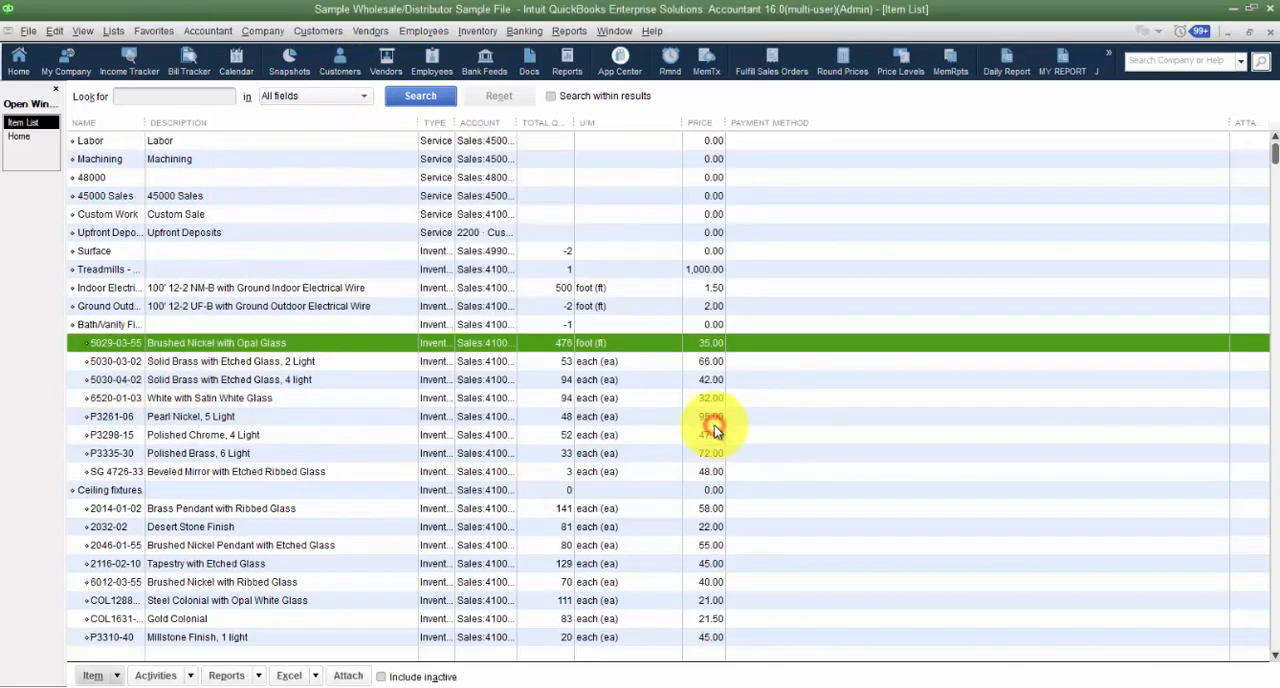
- Start a build order for the Finished Stuff assembly and set the quantity to build to 2
scroll(194, 400, "down", 12)
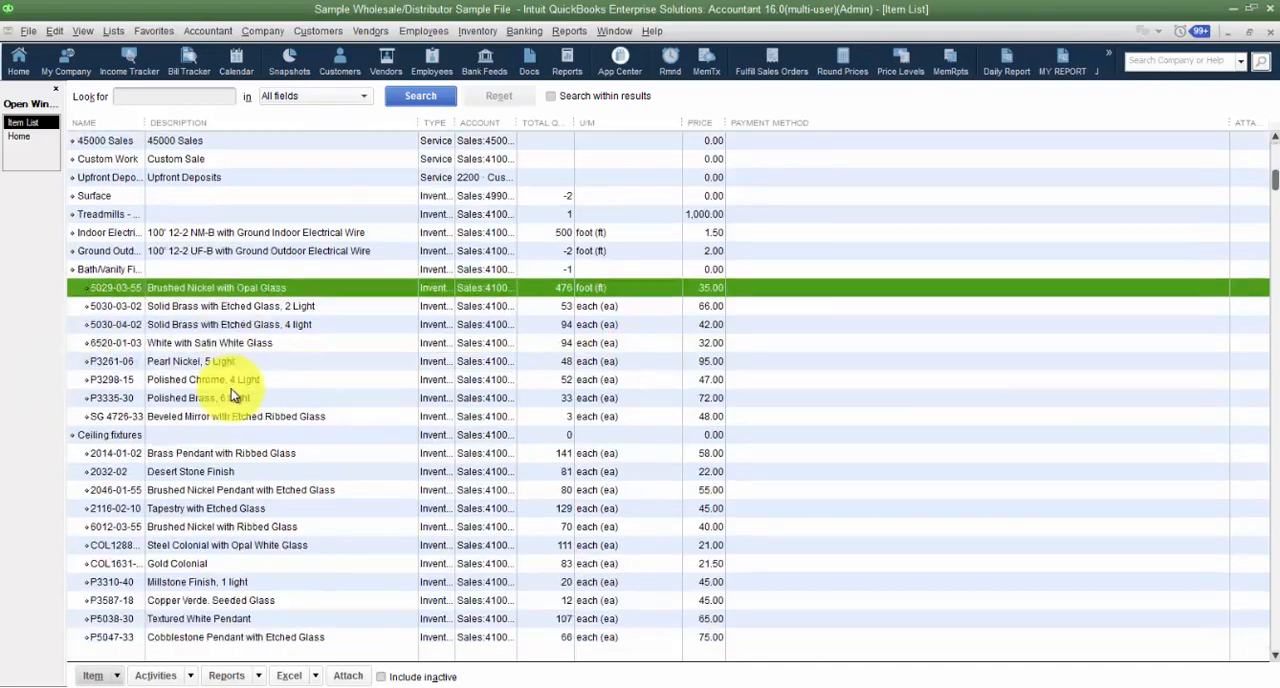
scroll(230, 395, "down", 3)
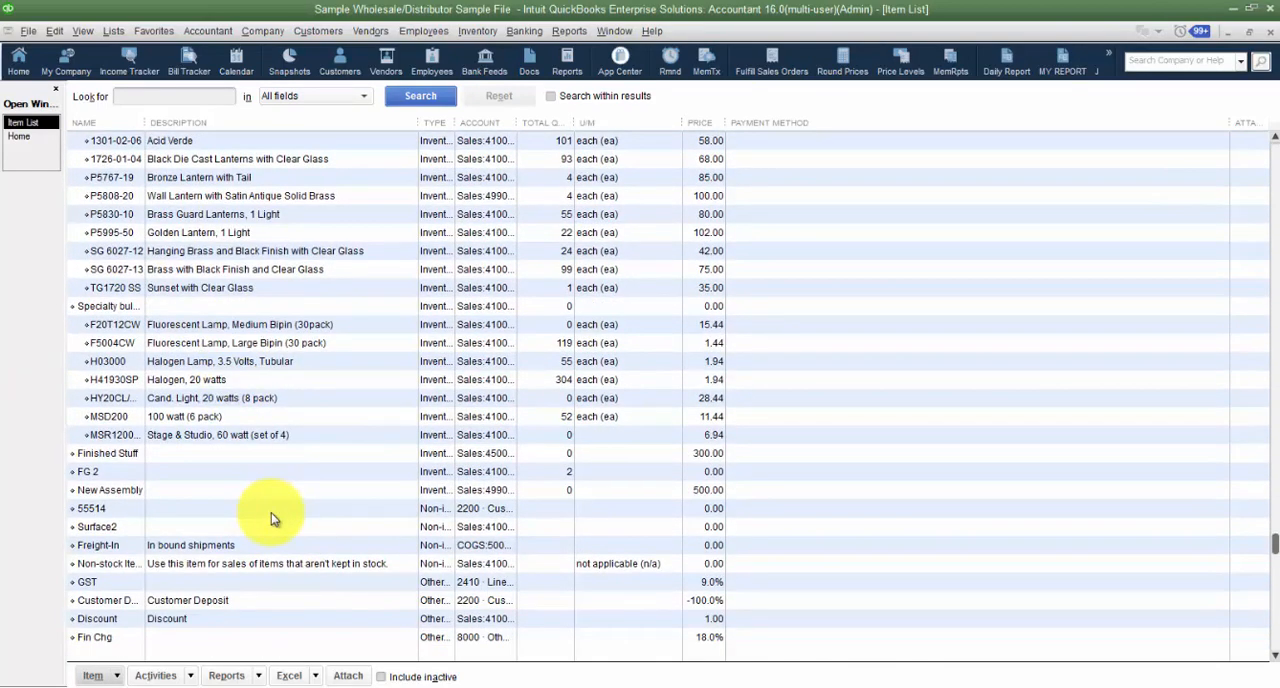
left_click(488, 31)
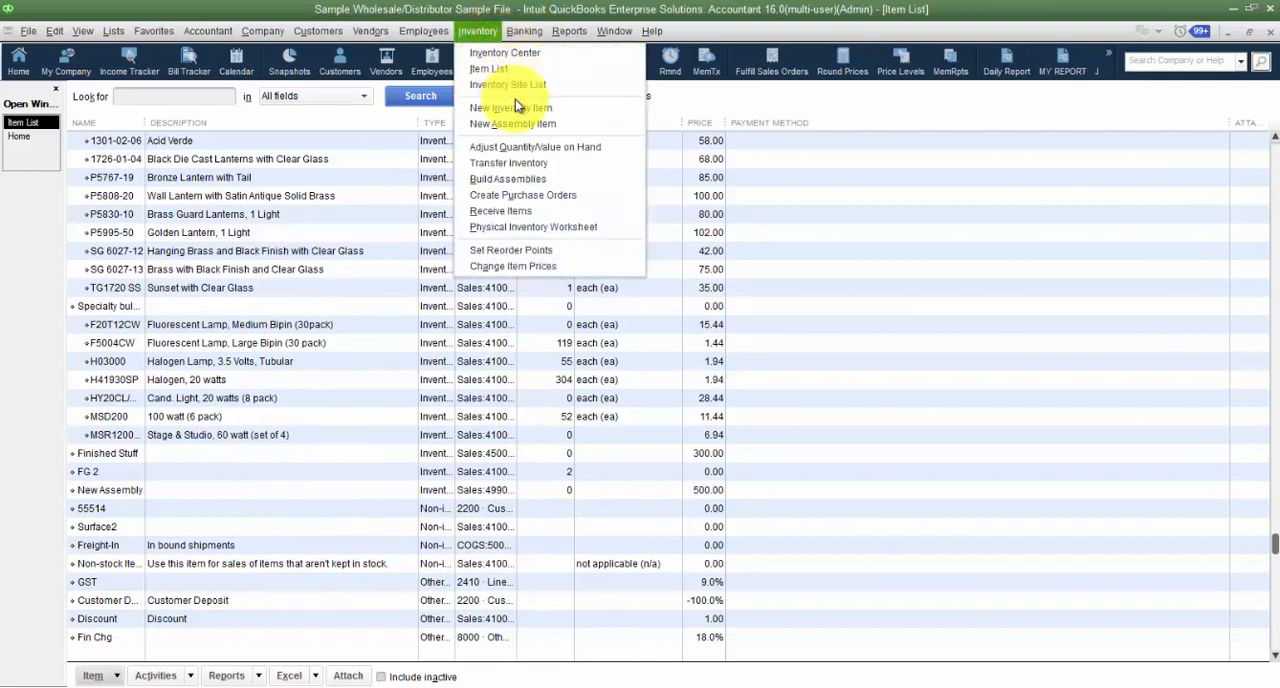
left_click(526, 178)
left_click(212, 136)
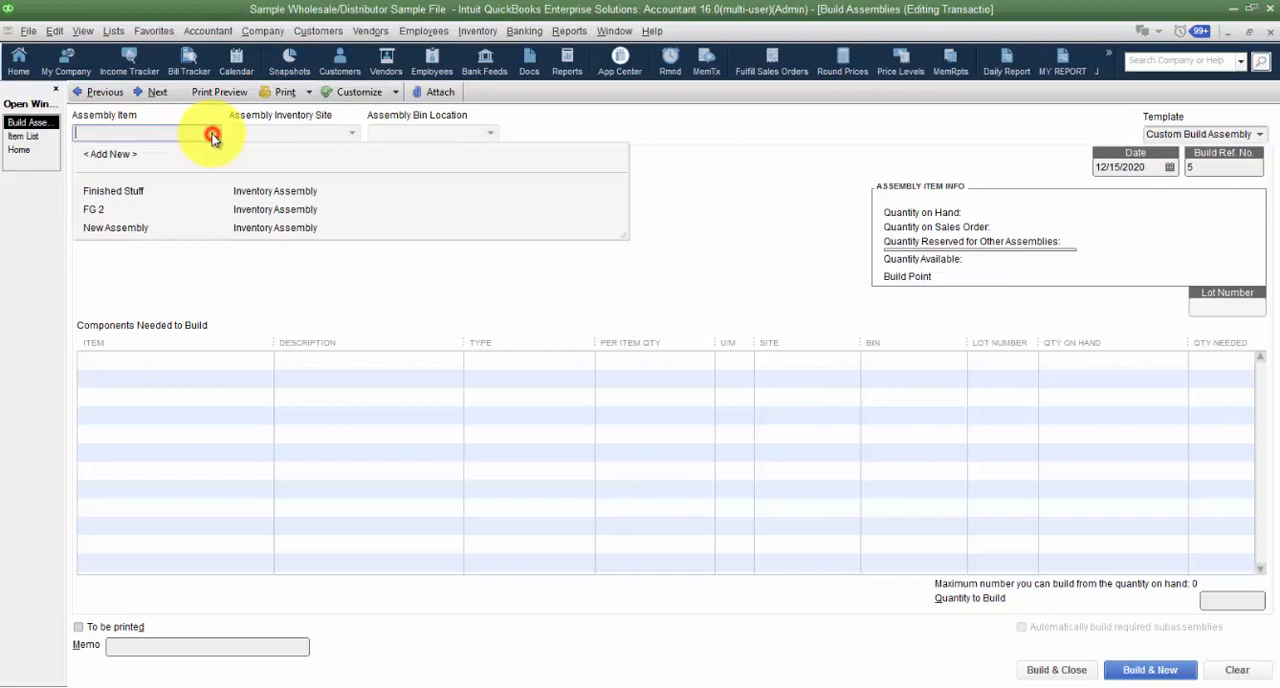
left_click(113, 193)
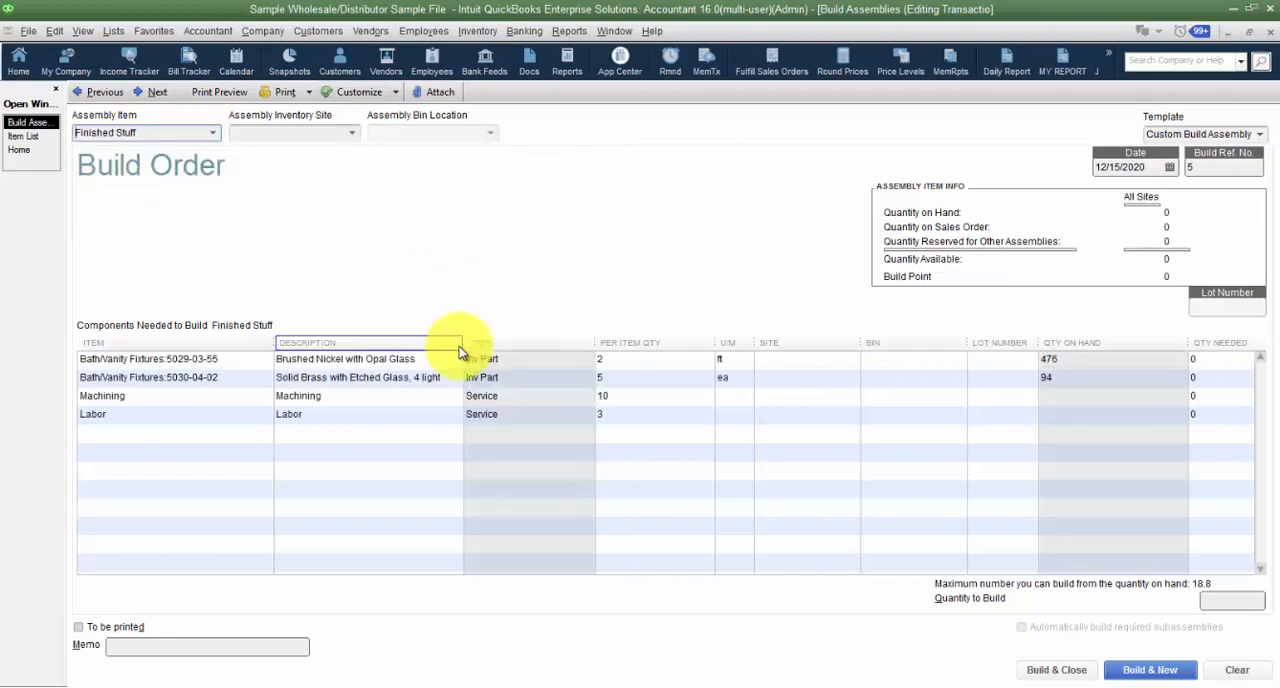
left_click(609, 362)
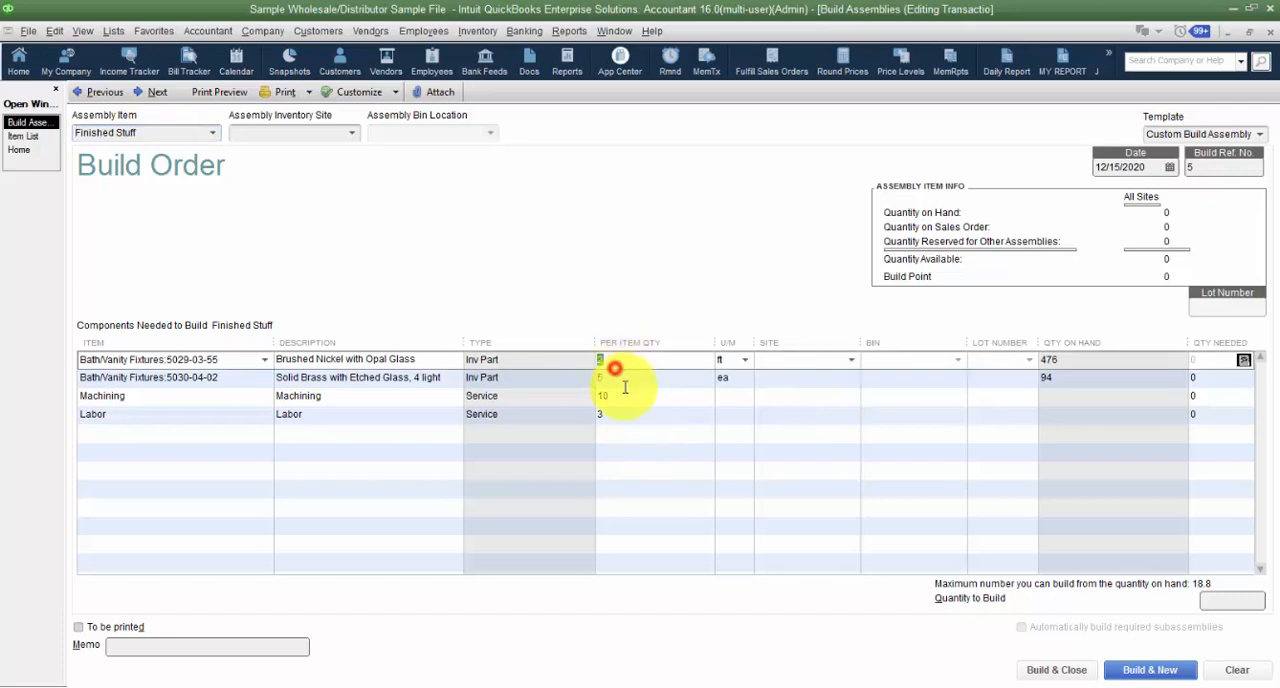
left_click(1208, 600)
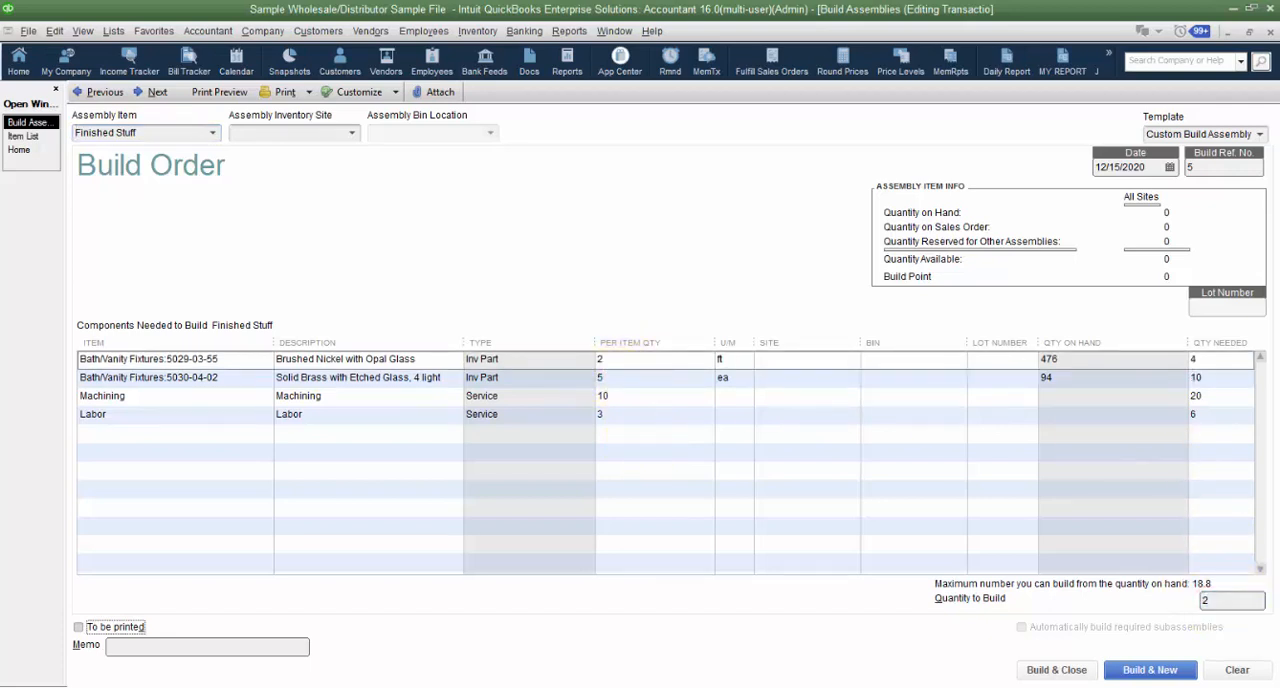
- Set the site to Austin for both Bath/Vanity Fixtures components, 5029-03-55 and 5030-04-02, in the build order
left_click(822, 365)
left_click(849, 362)
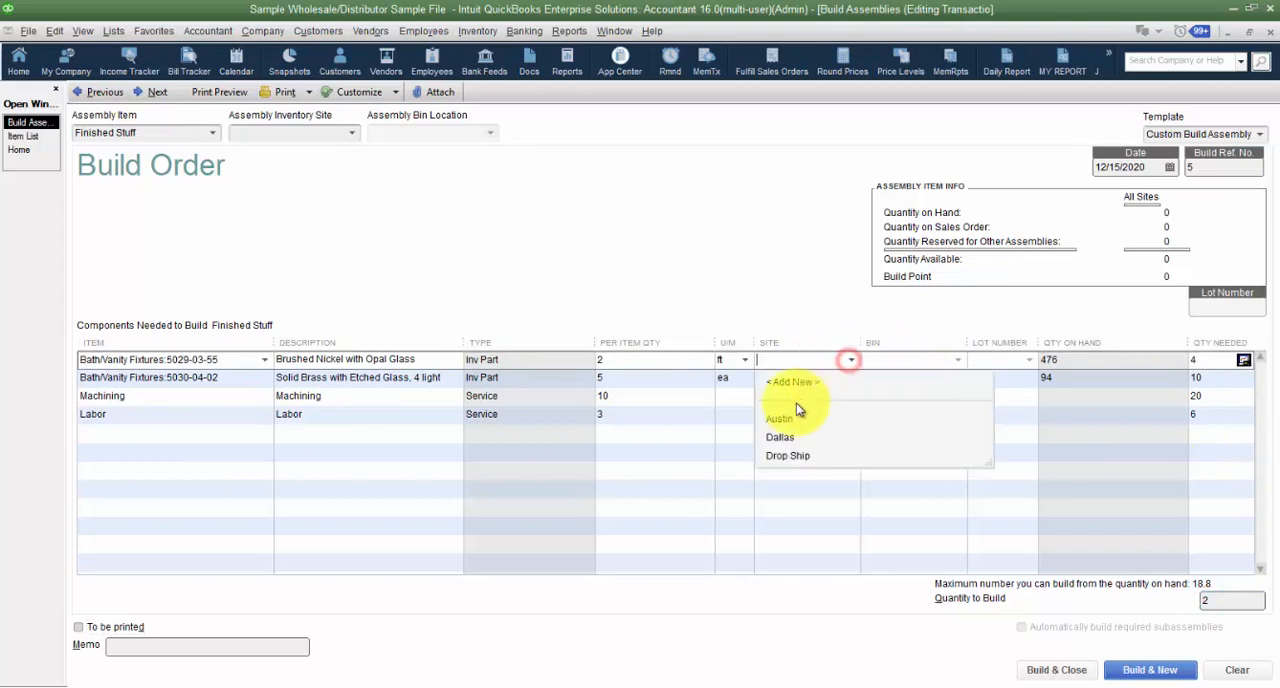
left_click(790, 418)
left_click(808, 377)
left_click(849, 379)
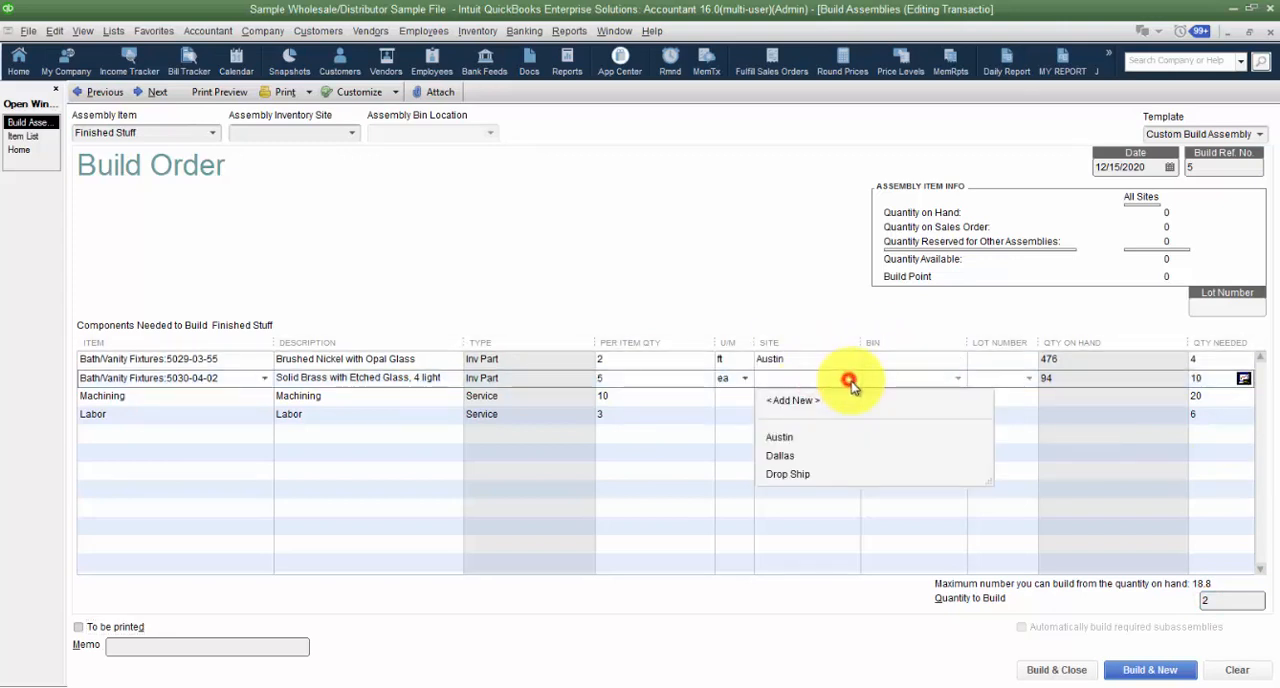
left_click(781, 437)
- Set the assembly inventory site to Austin and default the components to the same site as the finished assembly
left_click(353, 129)
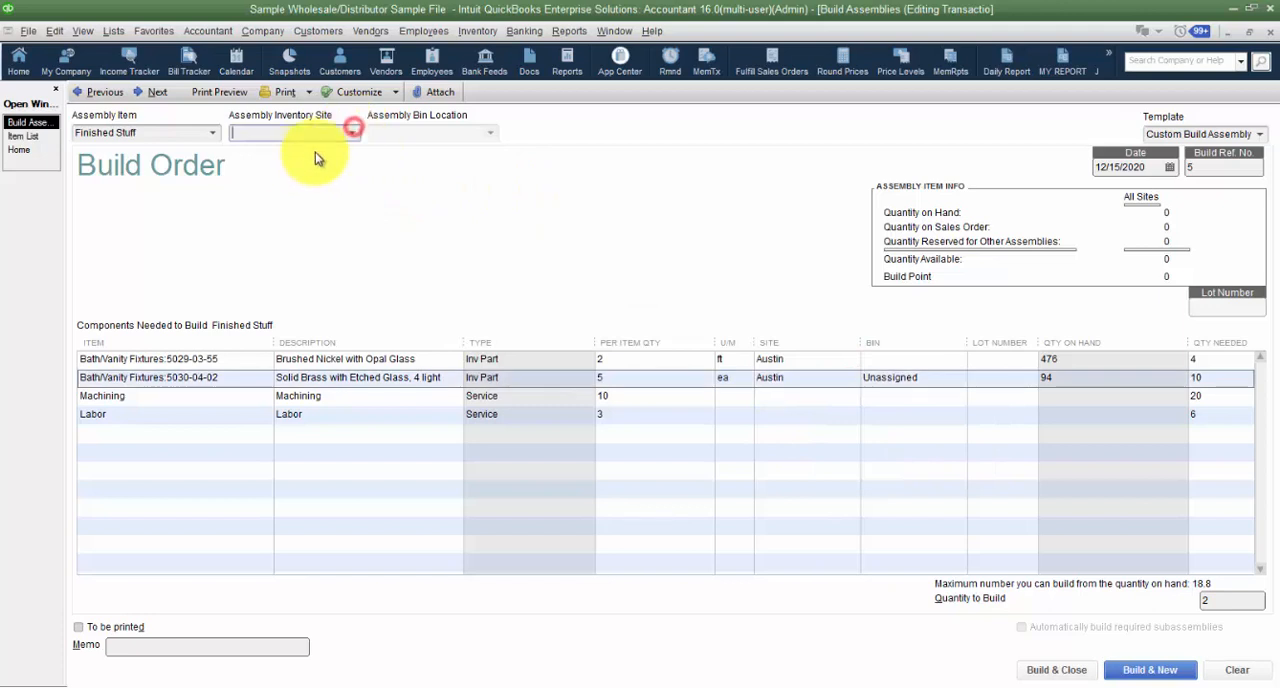
left_click(350, 131)
left_click(257, 190)
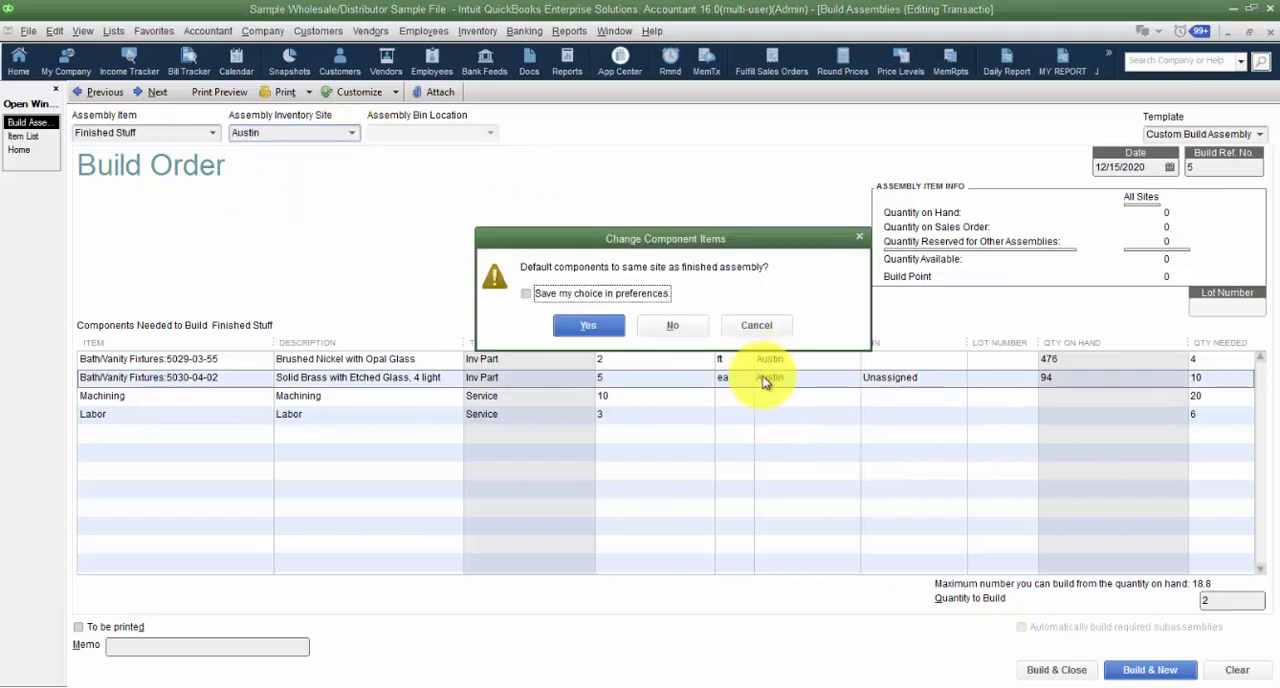
left_click(601, 328)
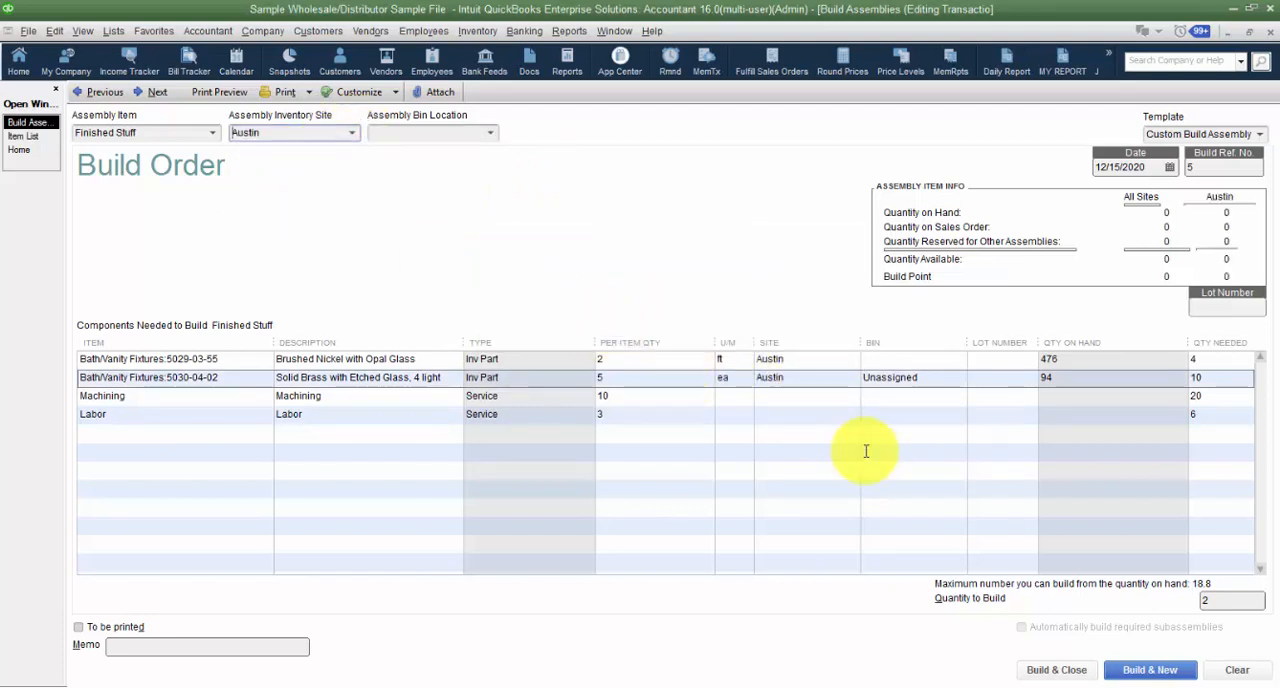
- Assign Bin A to the 5029-03-55 component and leave the 5030-04-02 component's bin as Unassigned
left_click(875, 363)
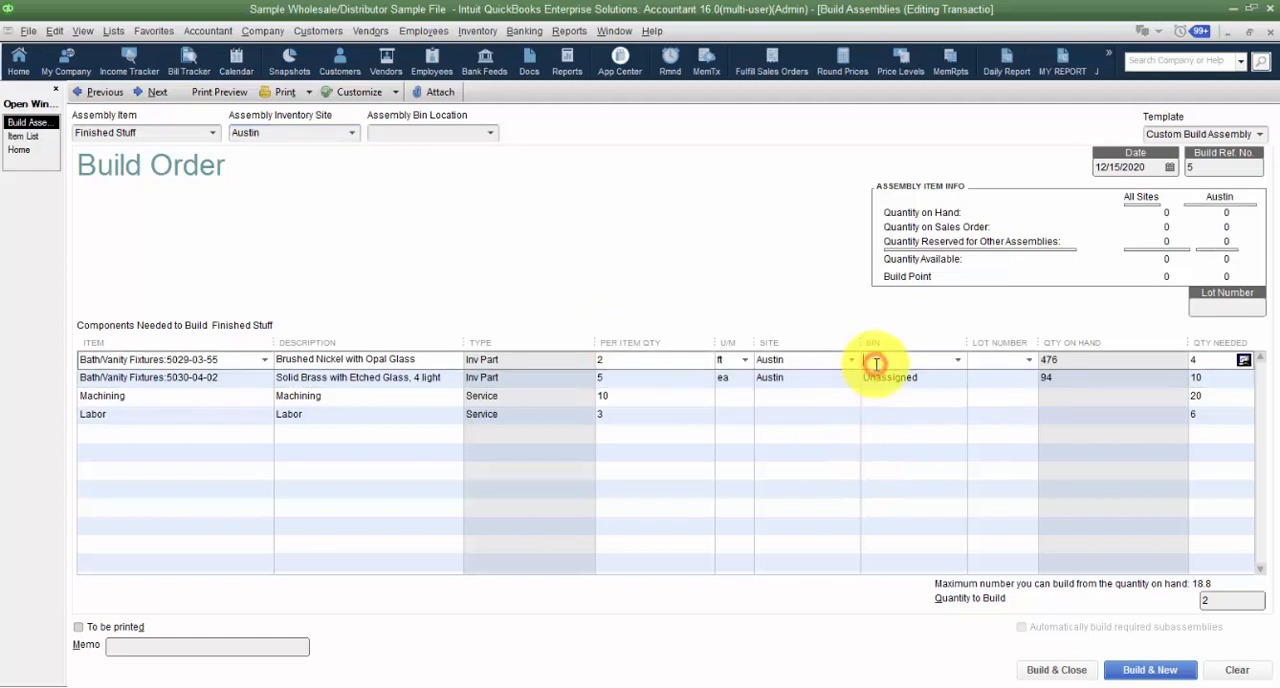
left_click(958, 361)
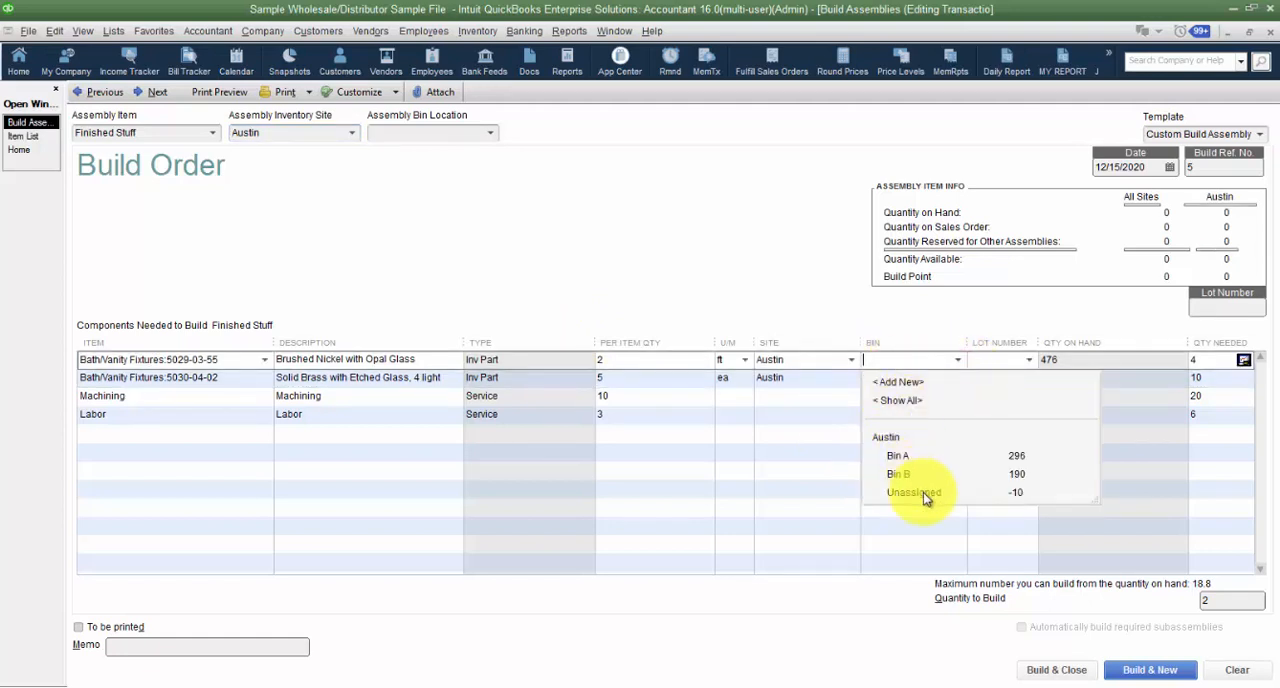
left_click(903, 455)
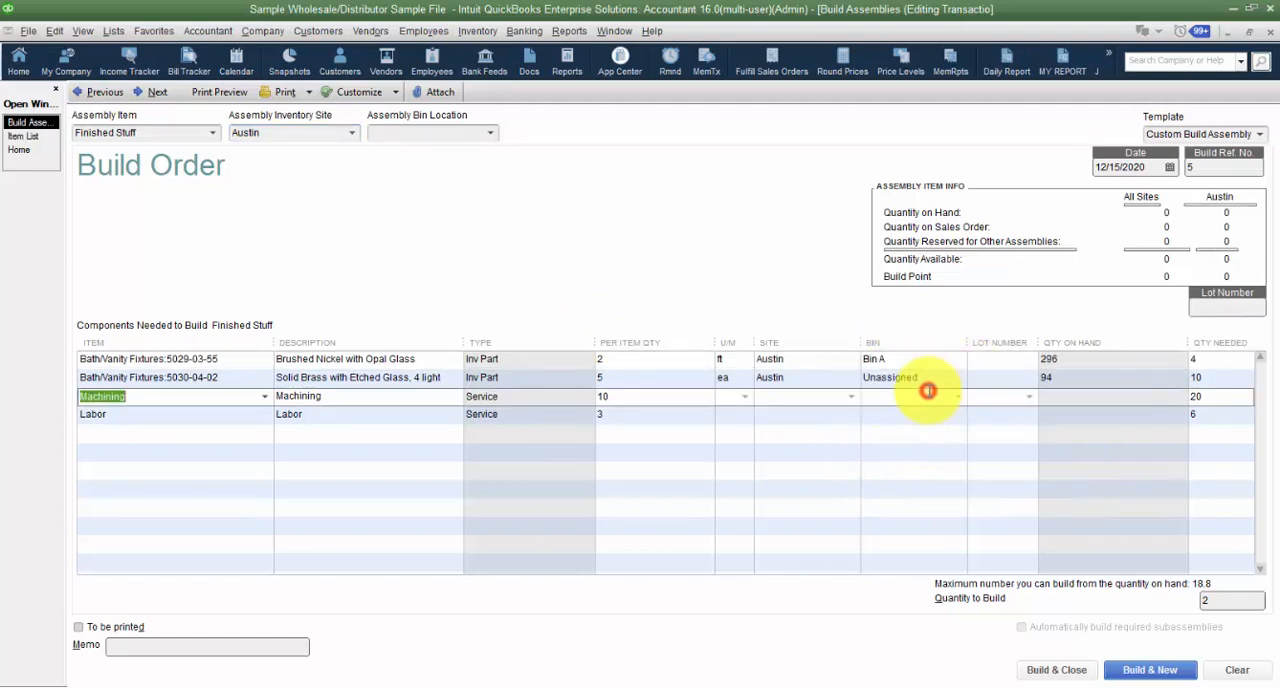
left_click(929, 382)
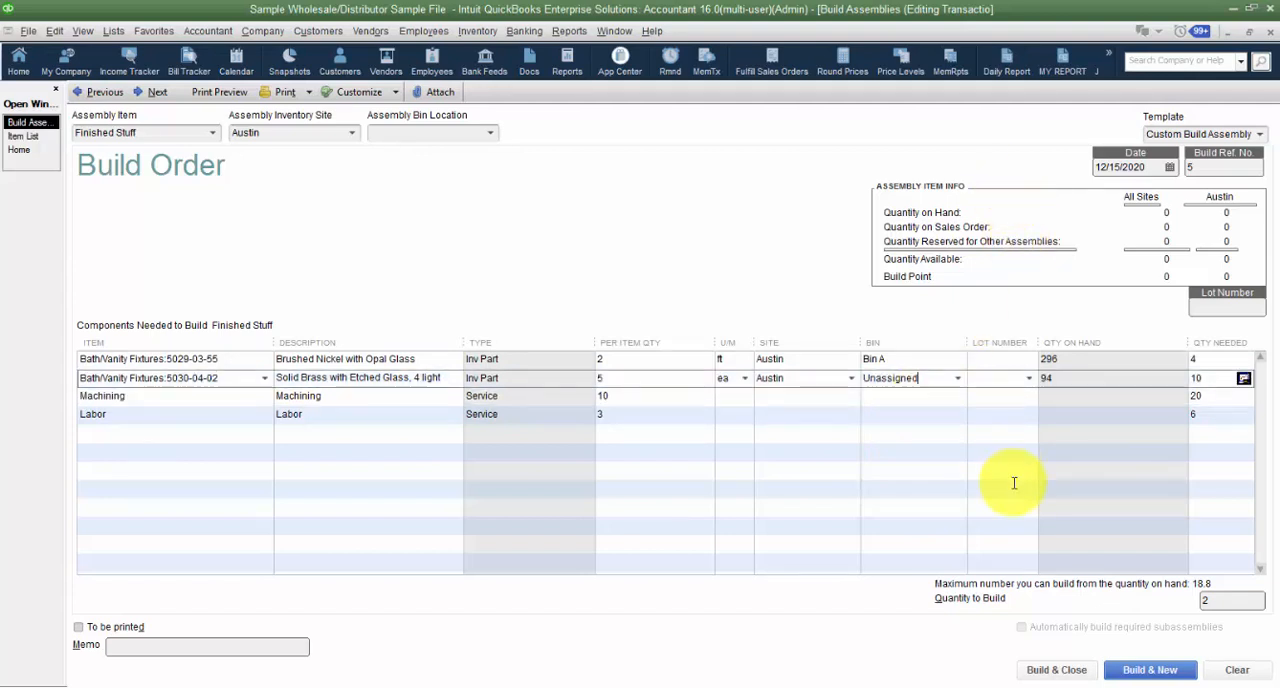
- Set the per-item quantity of the Labor component to 4 for this build
left_click(652, 407)
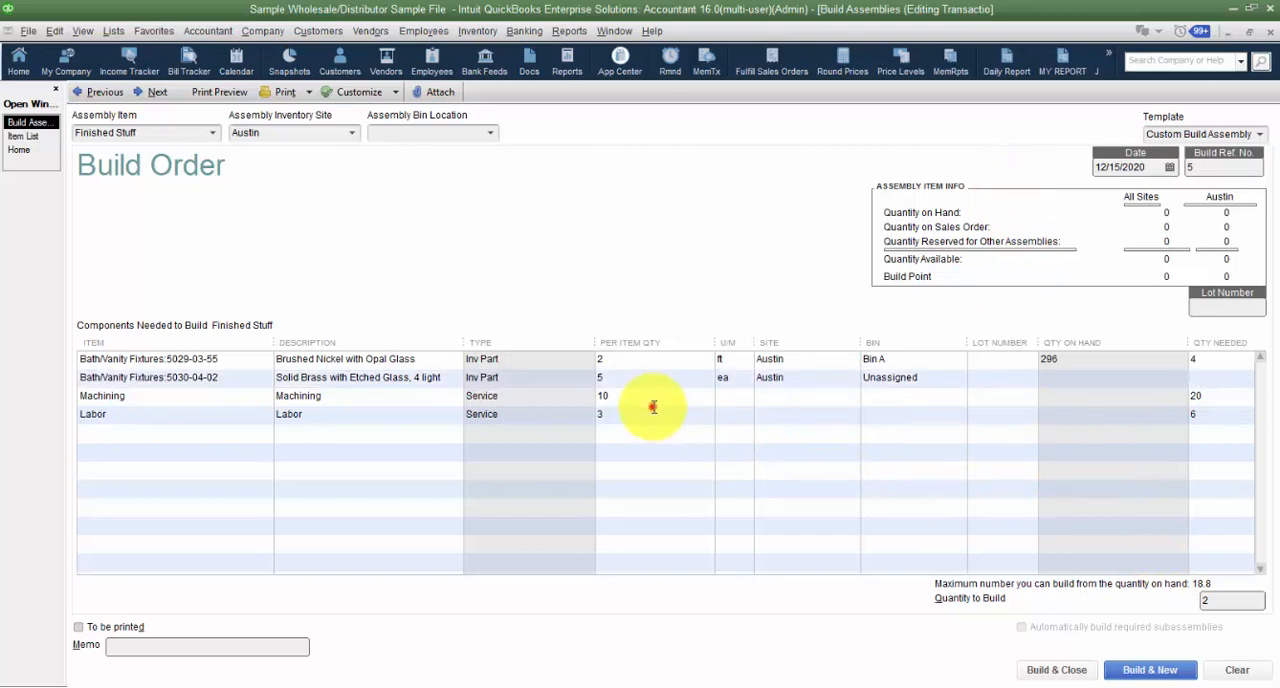
left_click(648, 402)
left_click(650, 413)
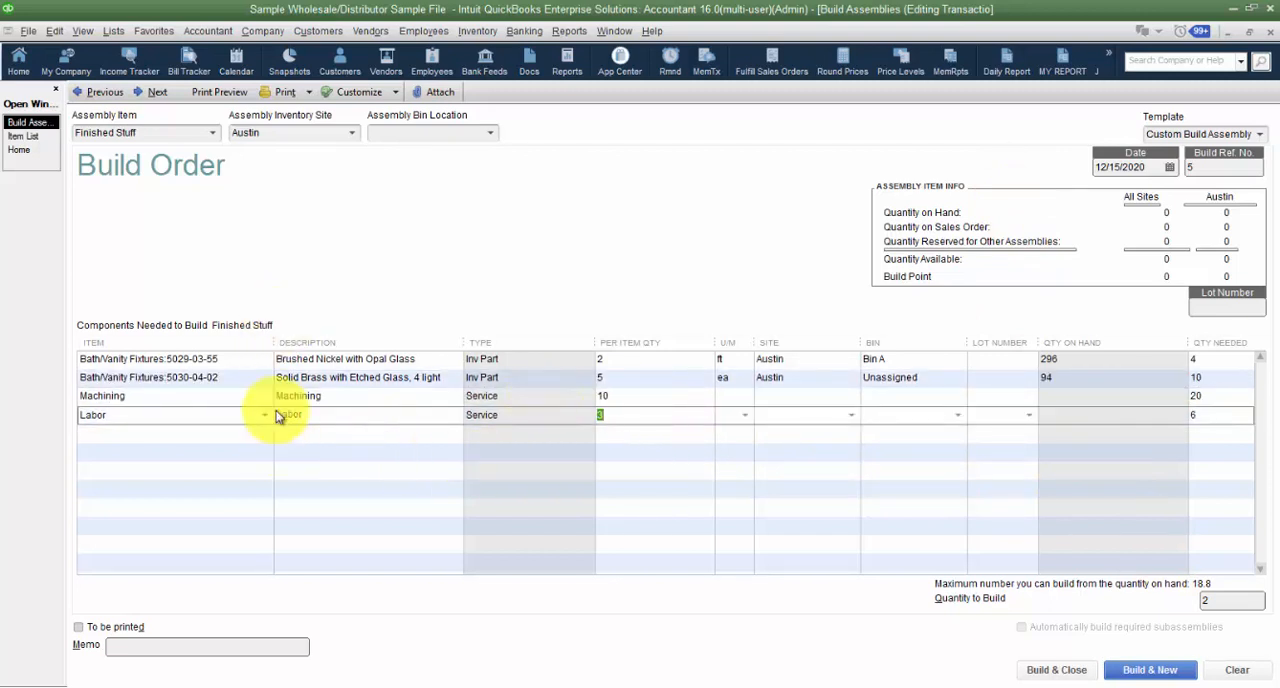
left_click(634, 362)
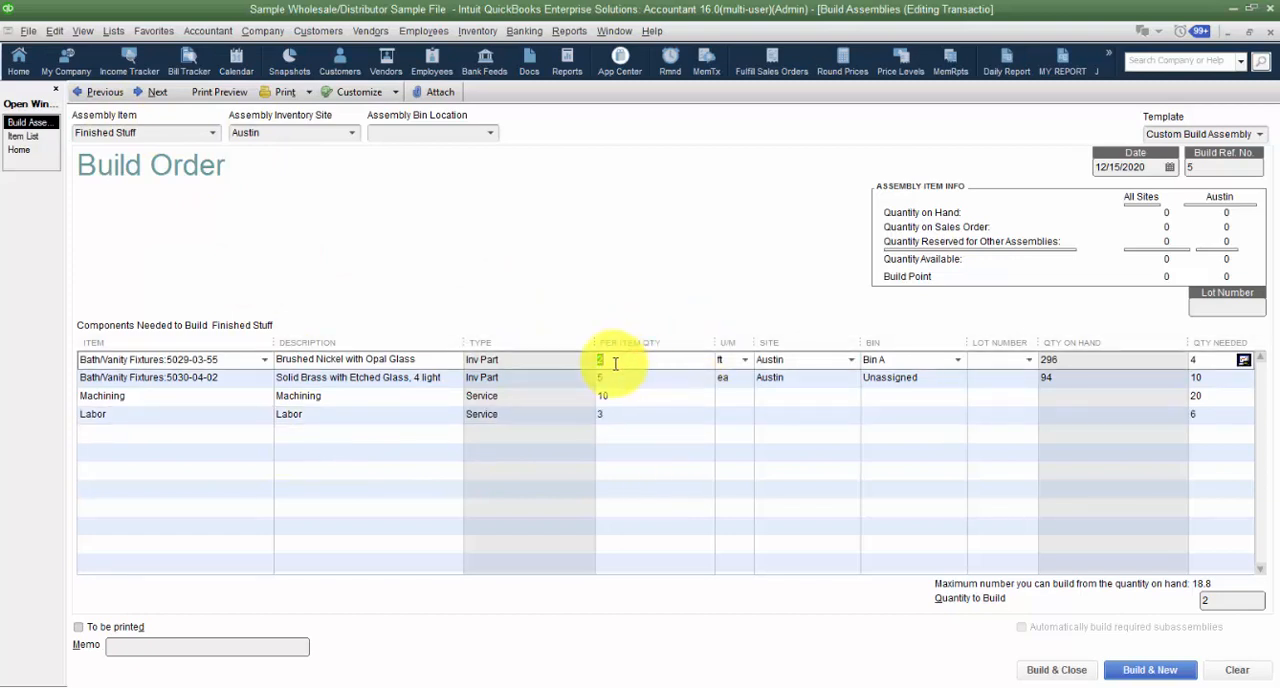
left_click(651, 419)
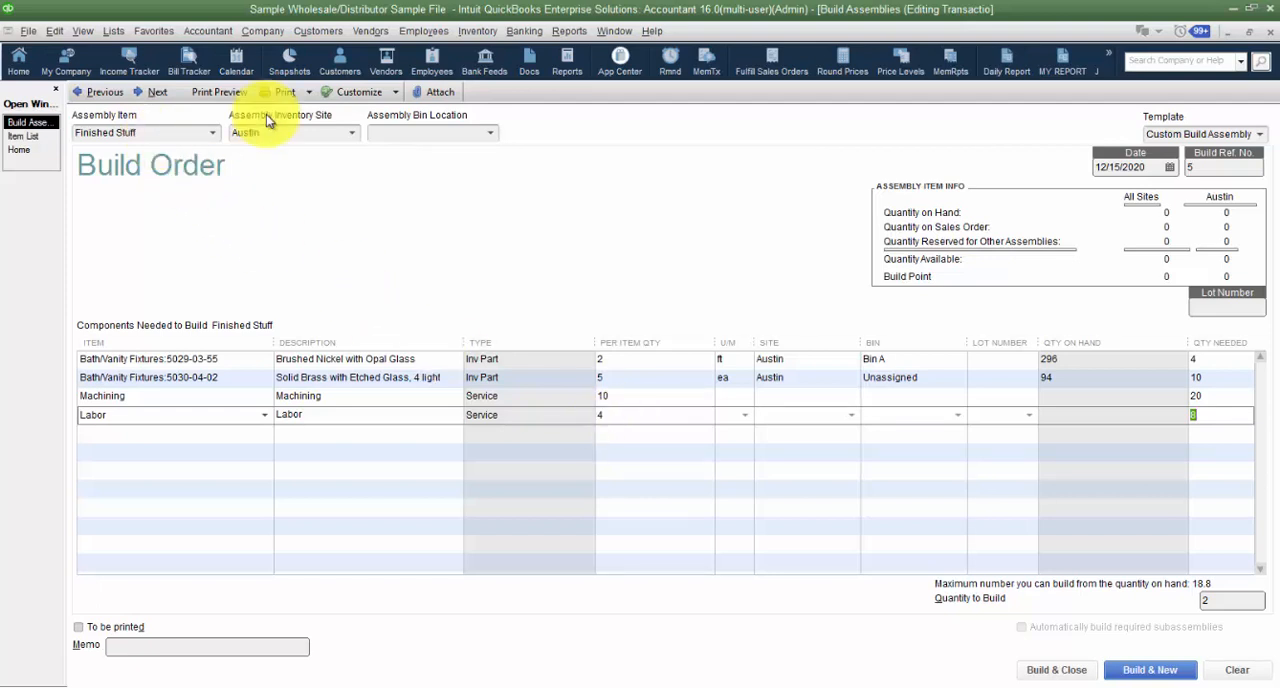
- Record the Finished Stuff build without lot numbers and return to the saved build order
left_click(1146, 675)
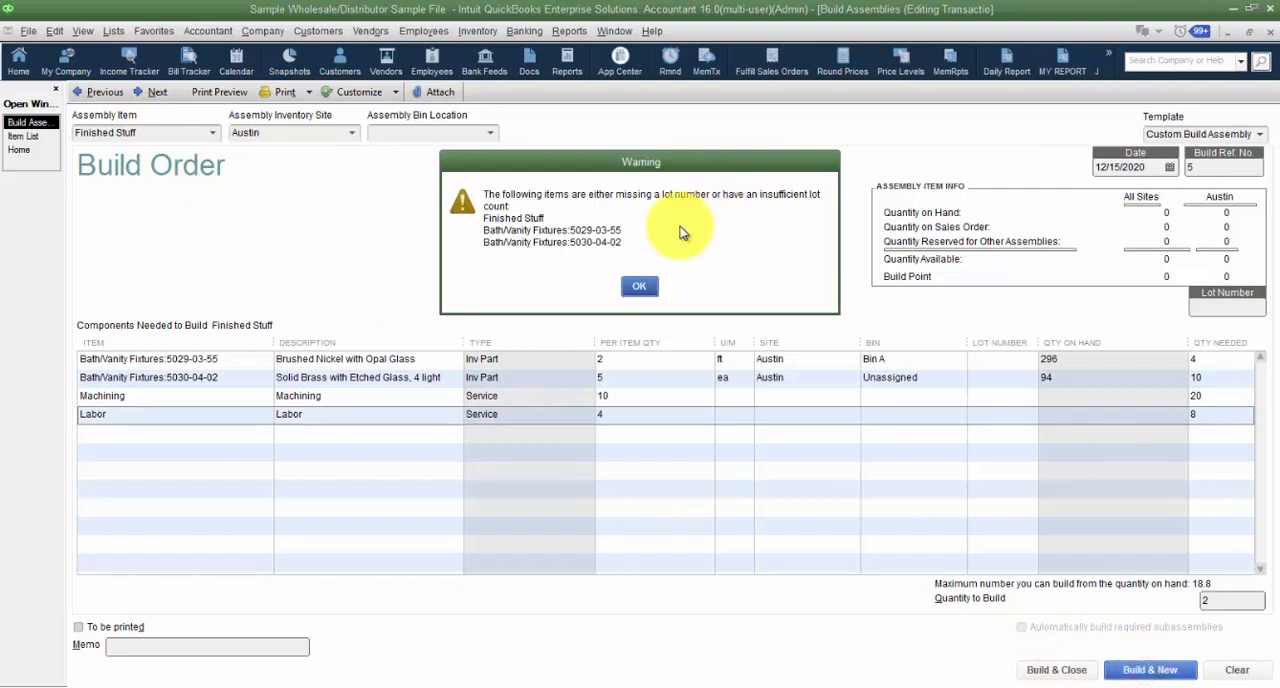
left_click(639, 286)
left_click(1150, 669)
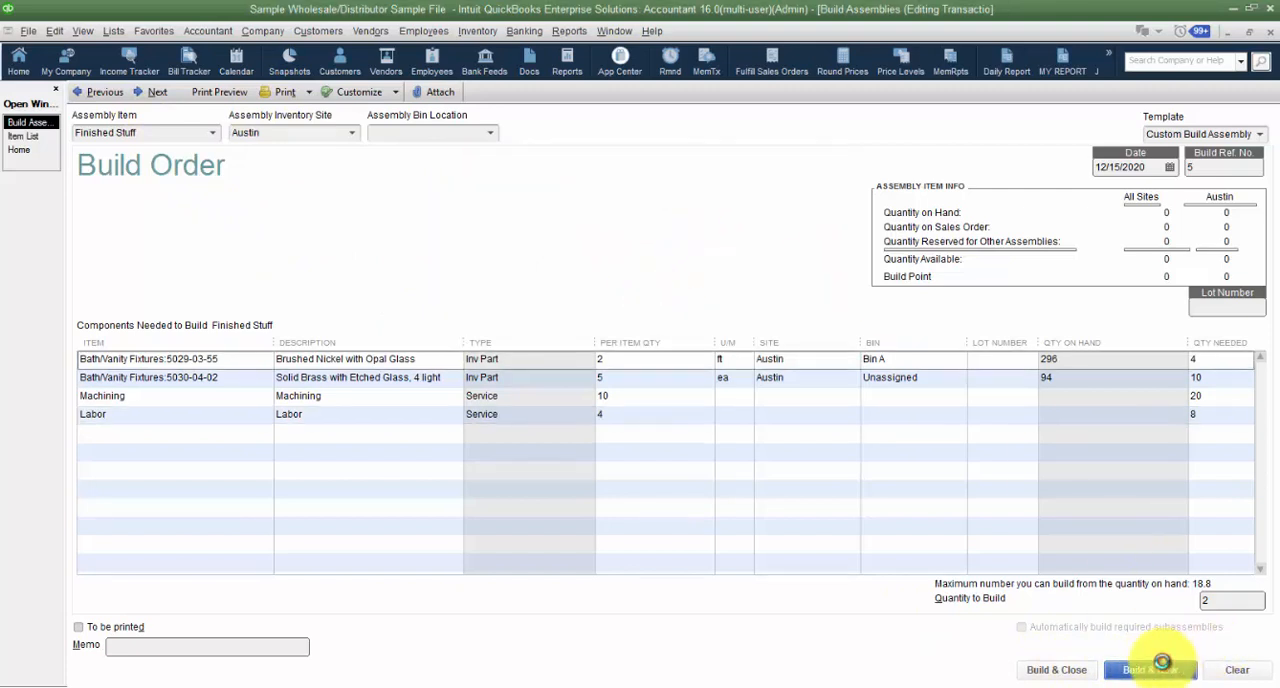
left_click(95, 92)
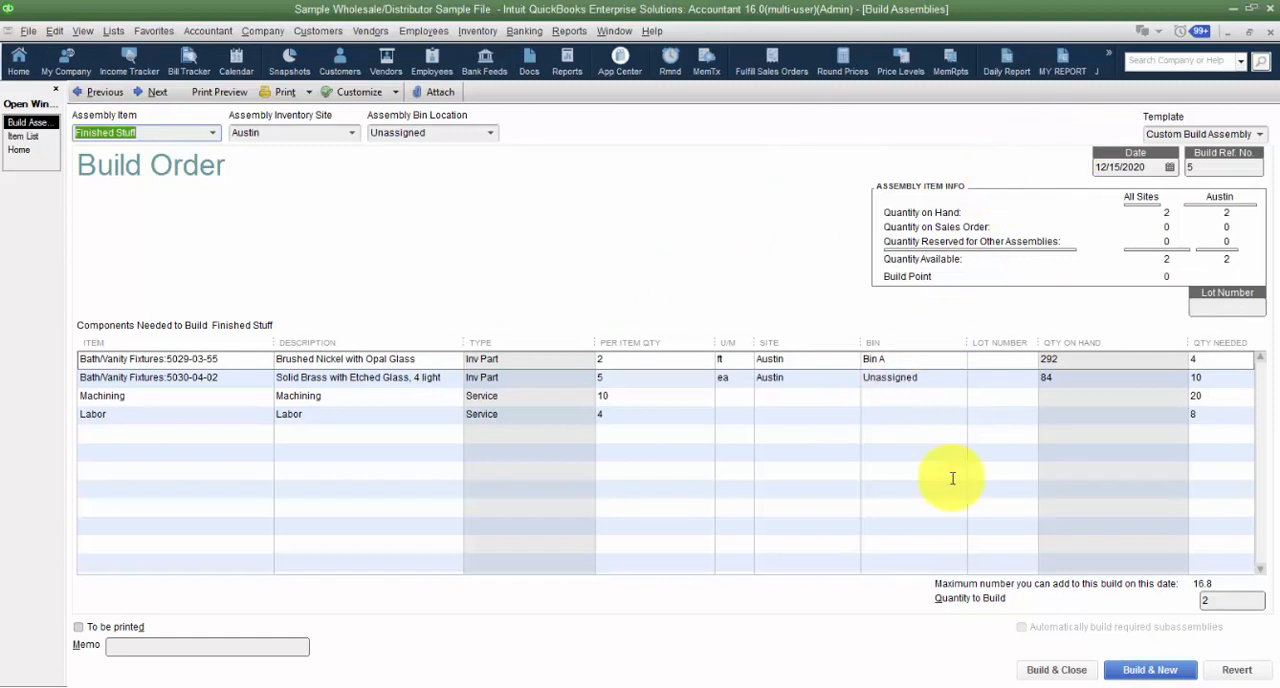
- View the build's Transaction Journal with the Account and Item columns widened and the Class and Name columns collapsed
left_click(569, 31)
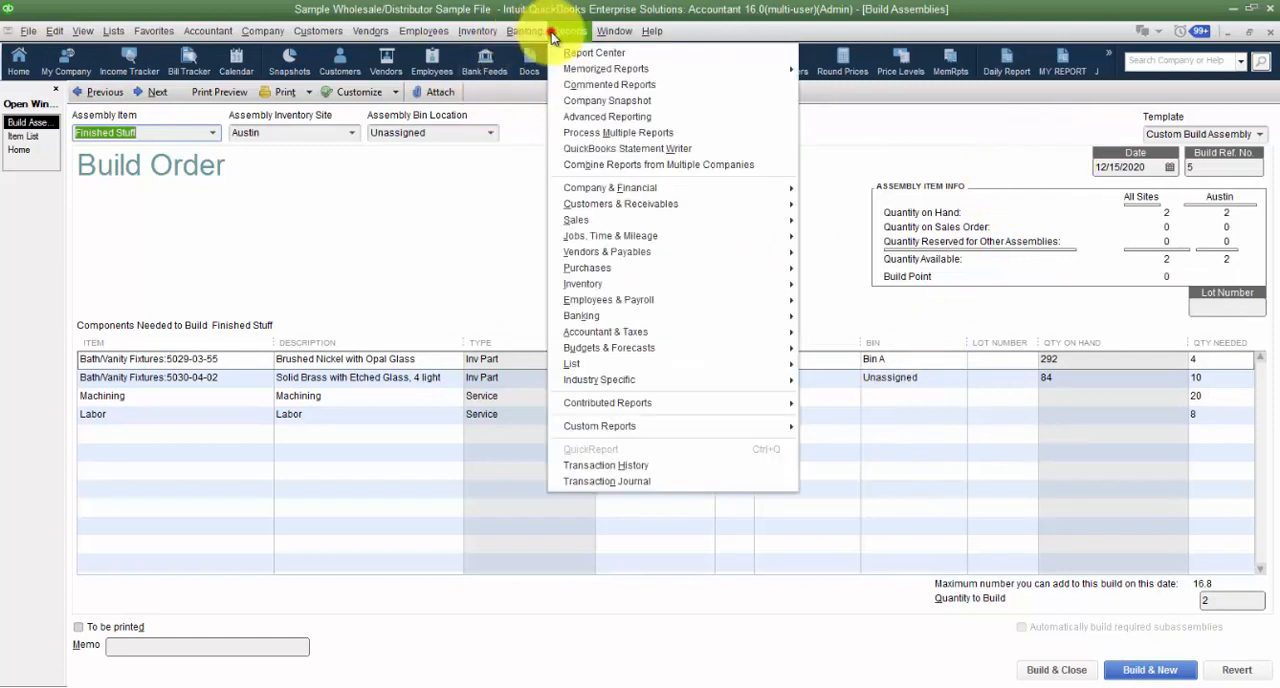
left_click(646, 479)
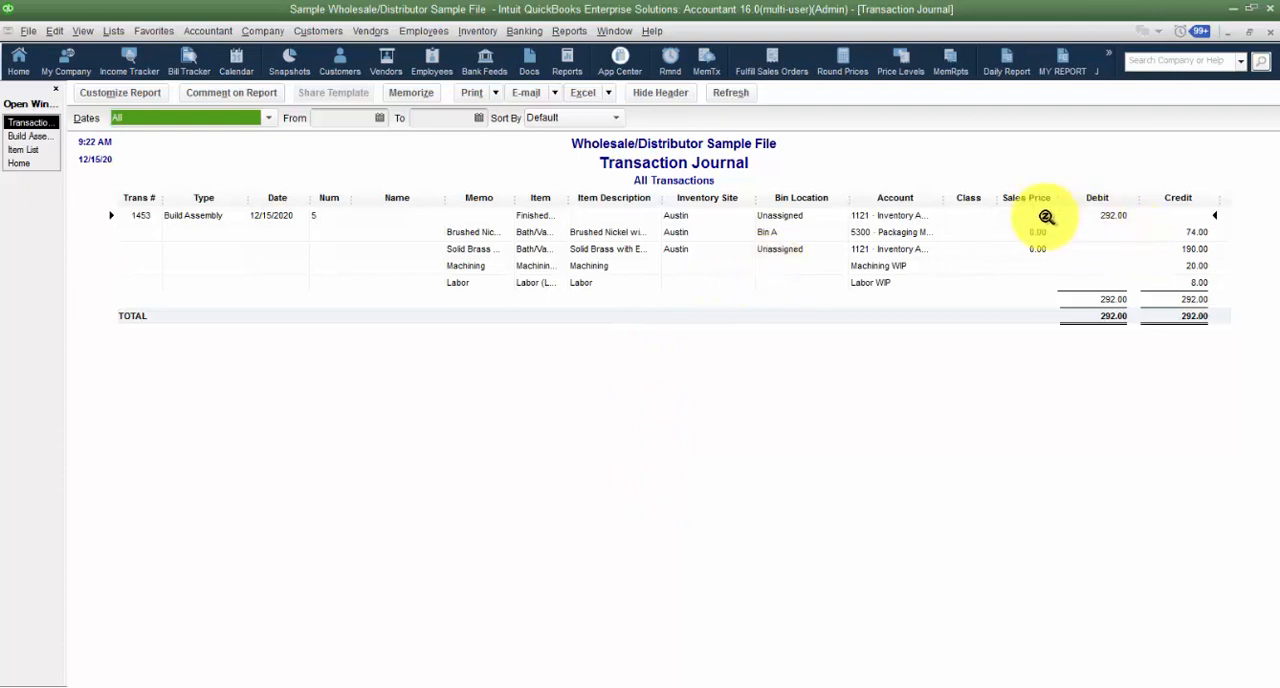
left_click_drag(942, 202, 1040, 201)
left_click_drag(548, 198, 680, 198)
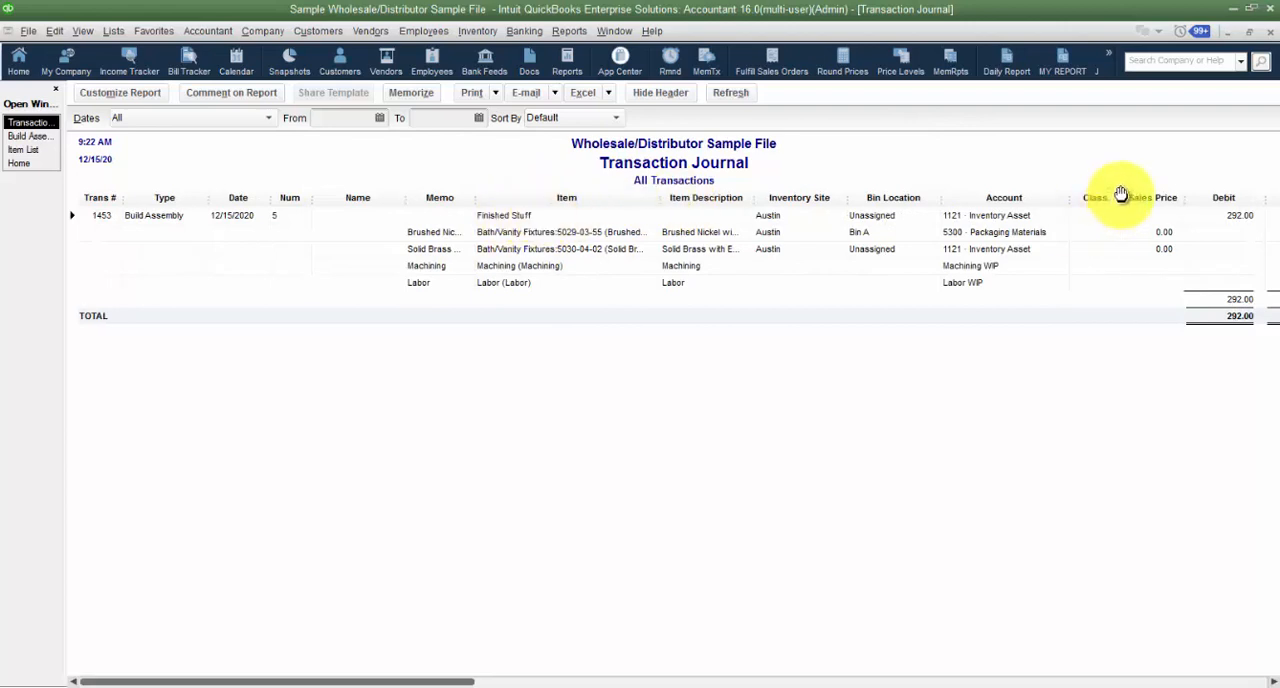
left_click_drag(1121, 194, 1047, 195)
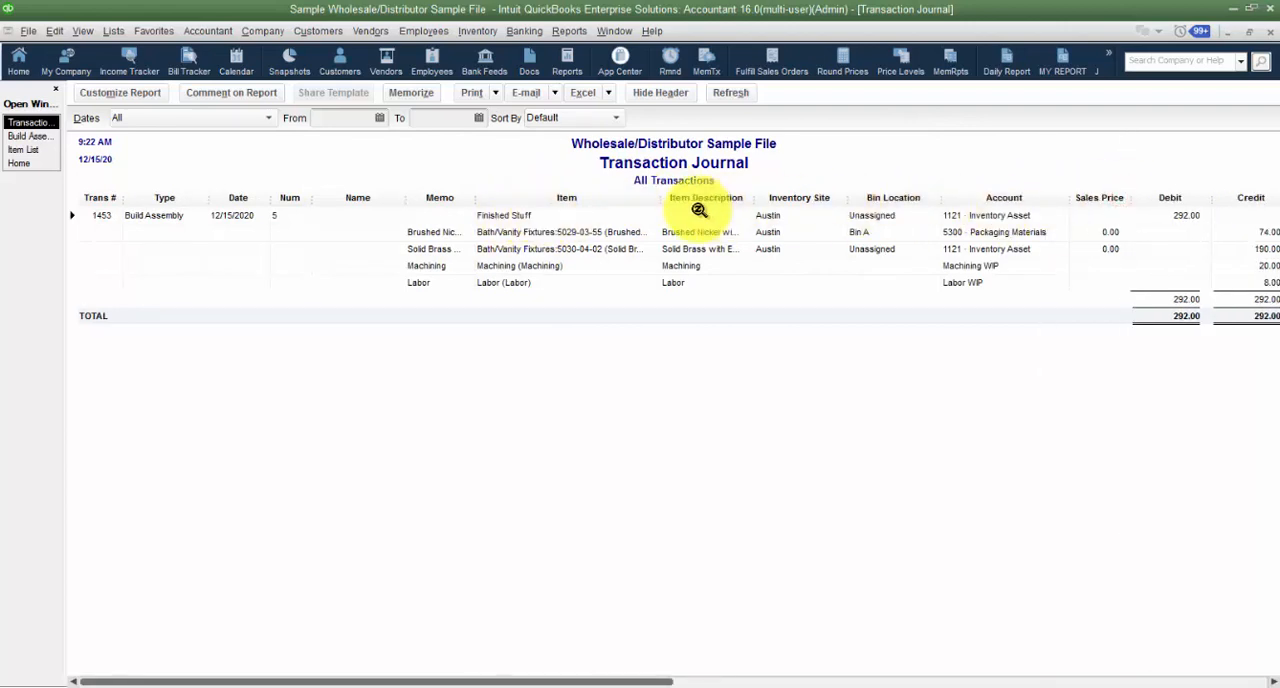
left_click_drag(406, 197, 316, 190)
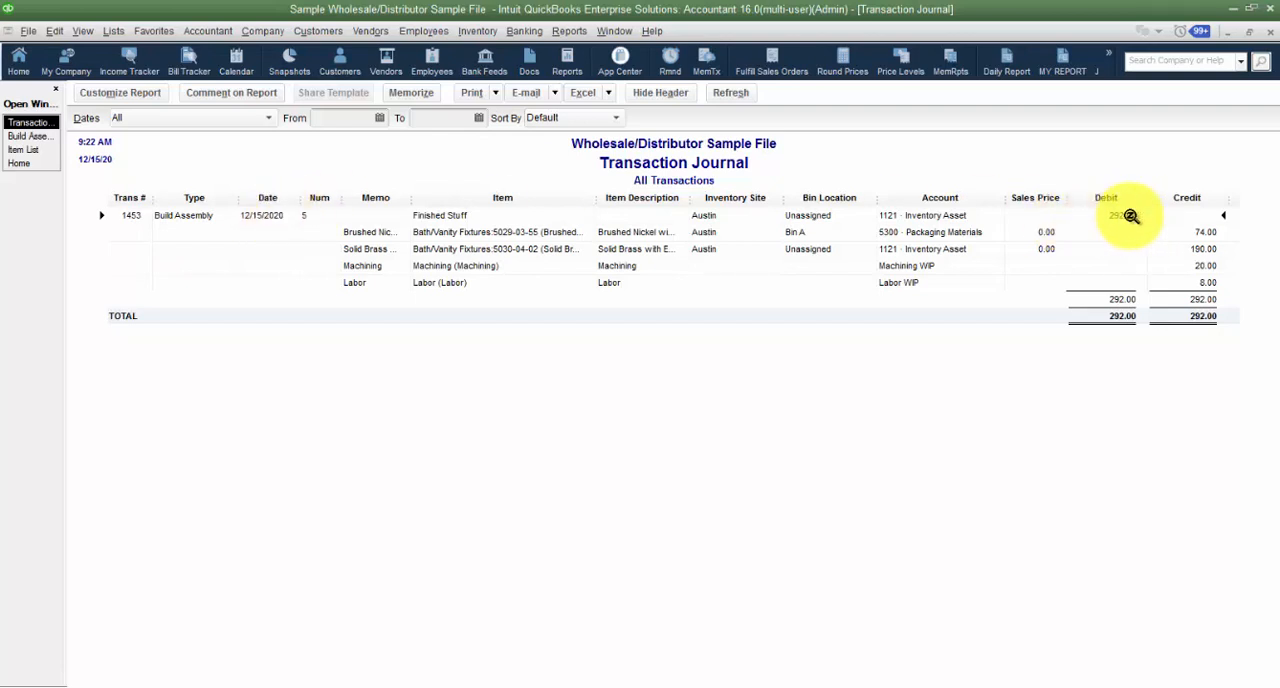
- Return to the item list and open the Finished Stuff assembly item
left_click(28, 136)
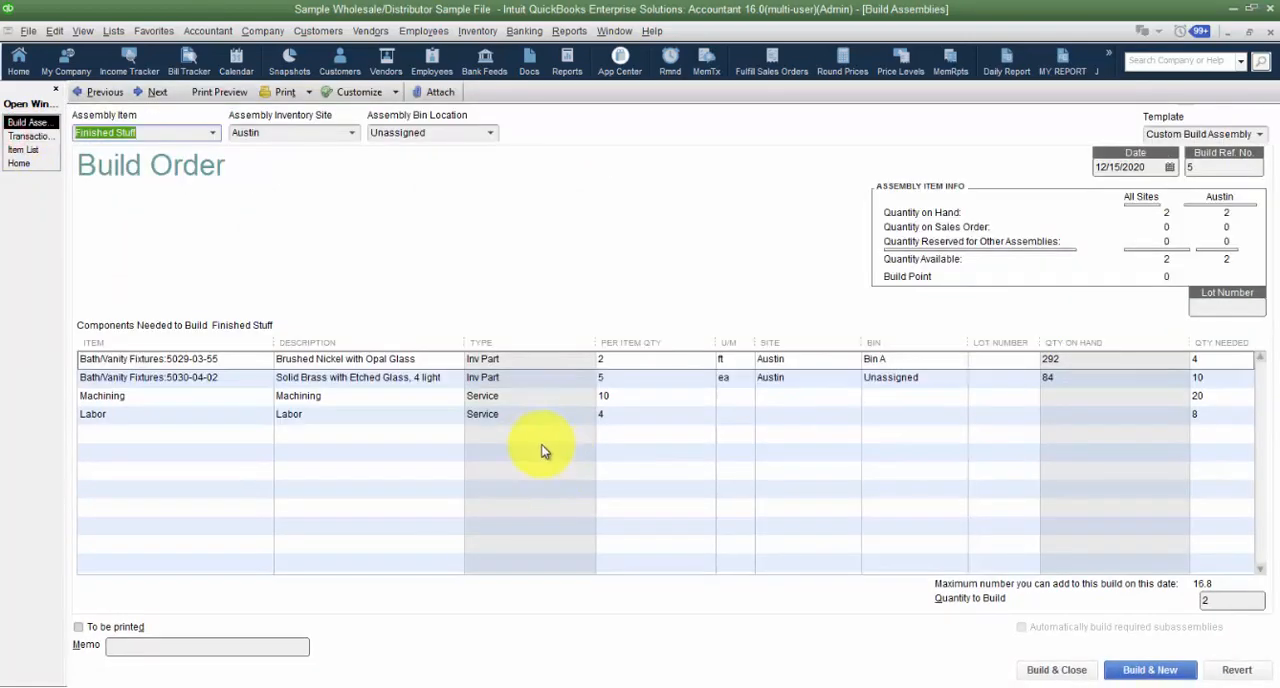
left_click(23, 149)
double_click(110, 270)
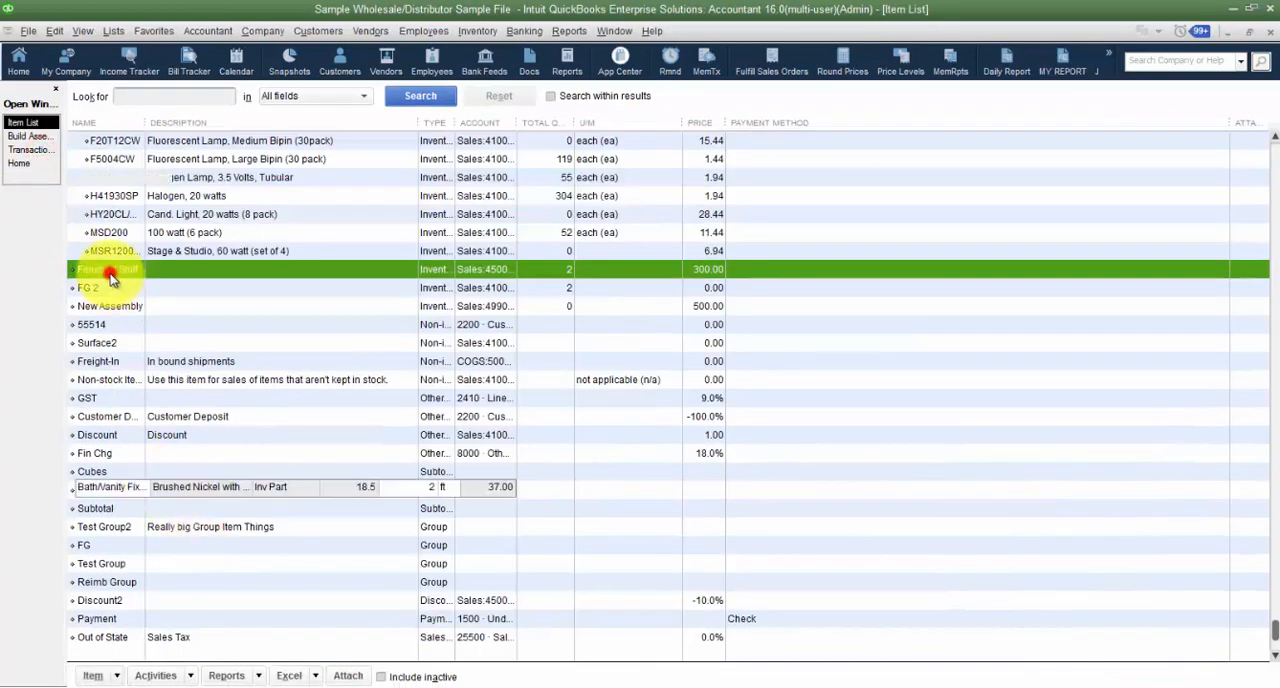